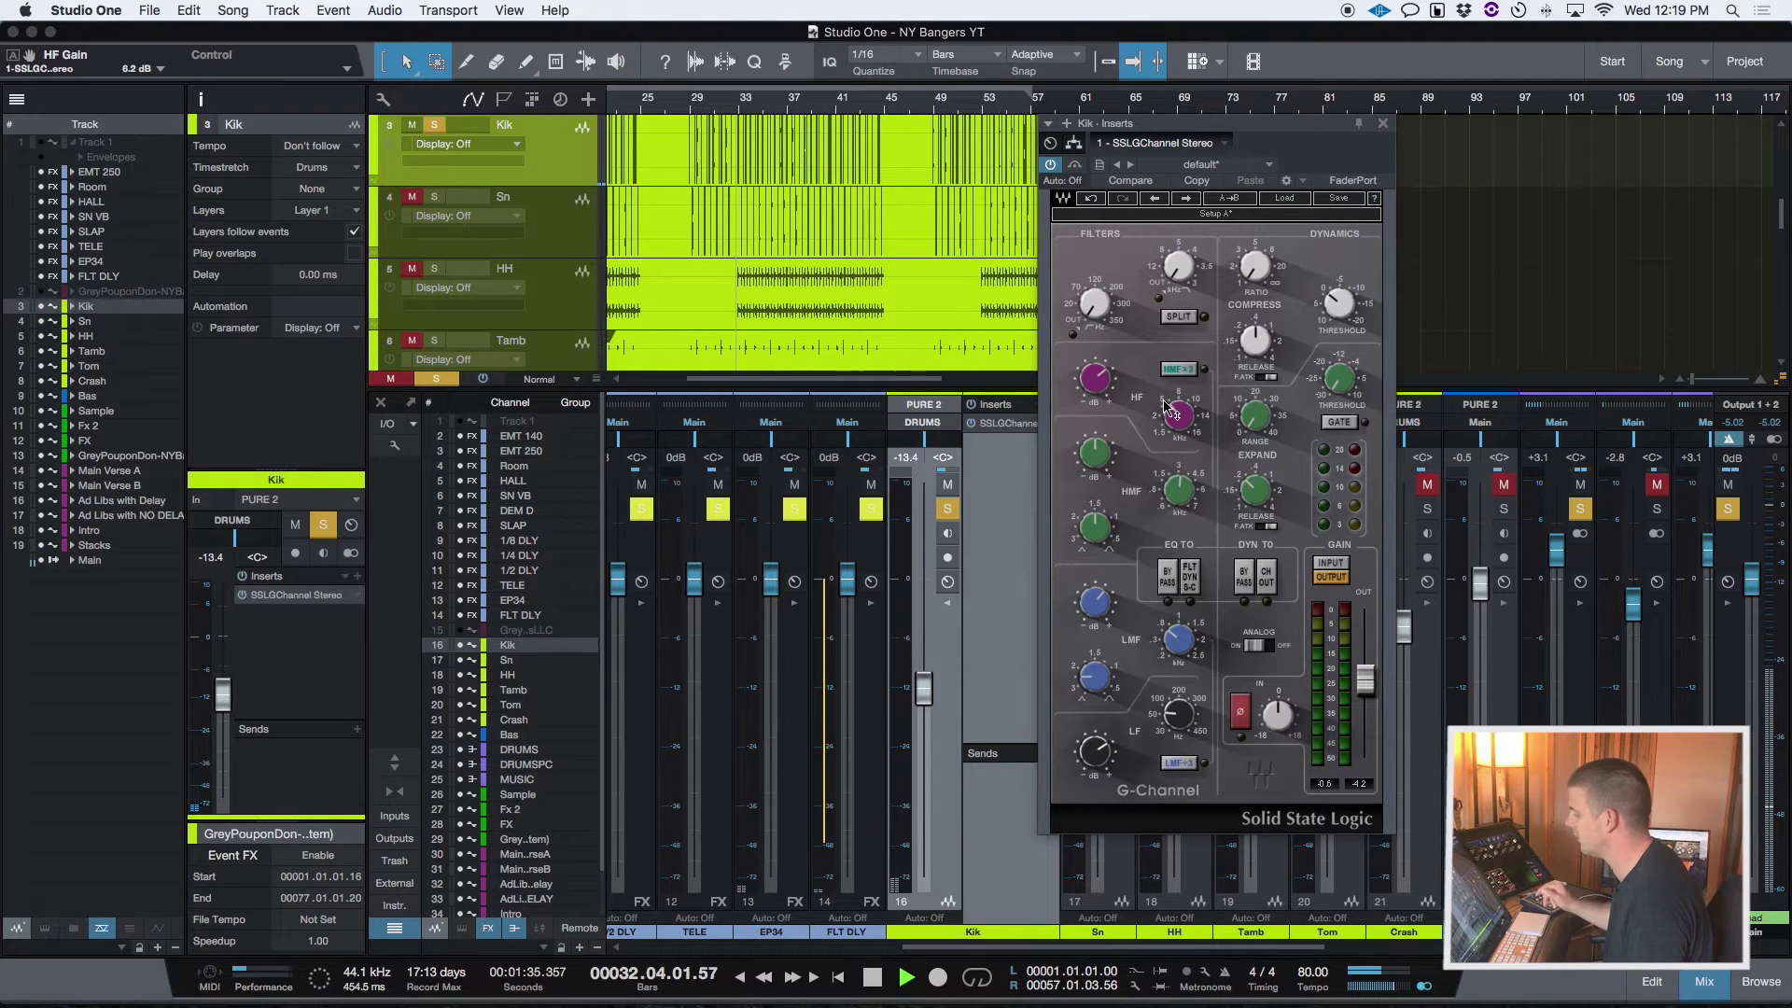
Step: Stop playback and place a Splitter after the SSLGChannel plug-in in the Kik channel's insert routing
{"action": "mouse_move", "coordinate": [1166, 407]}
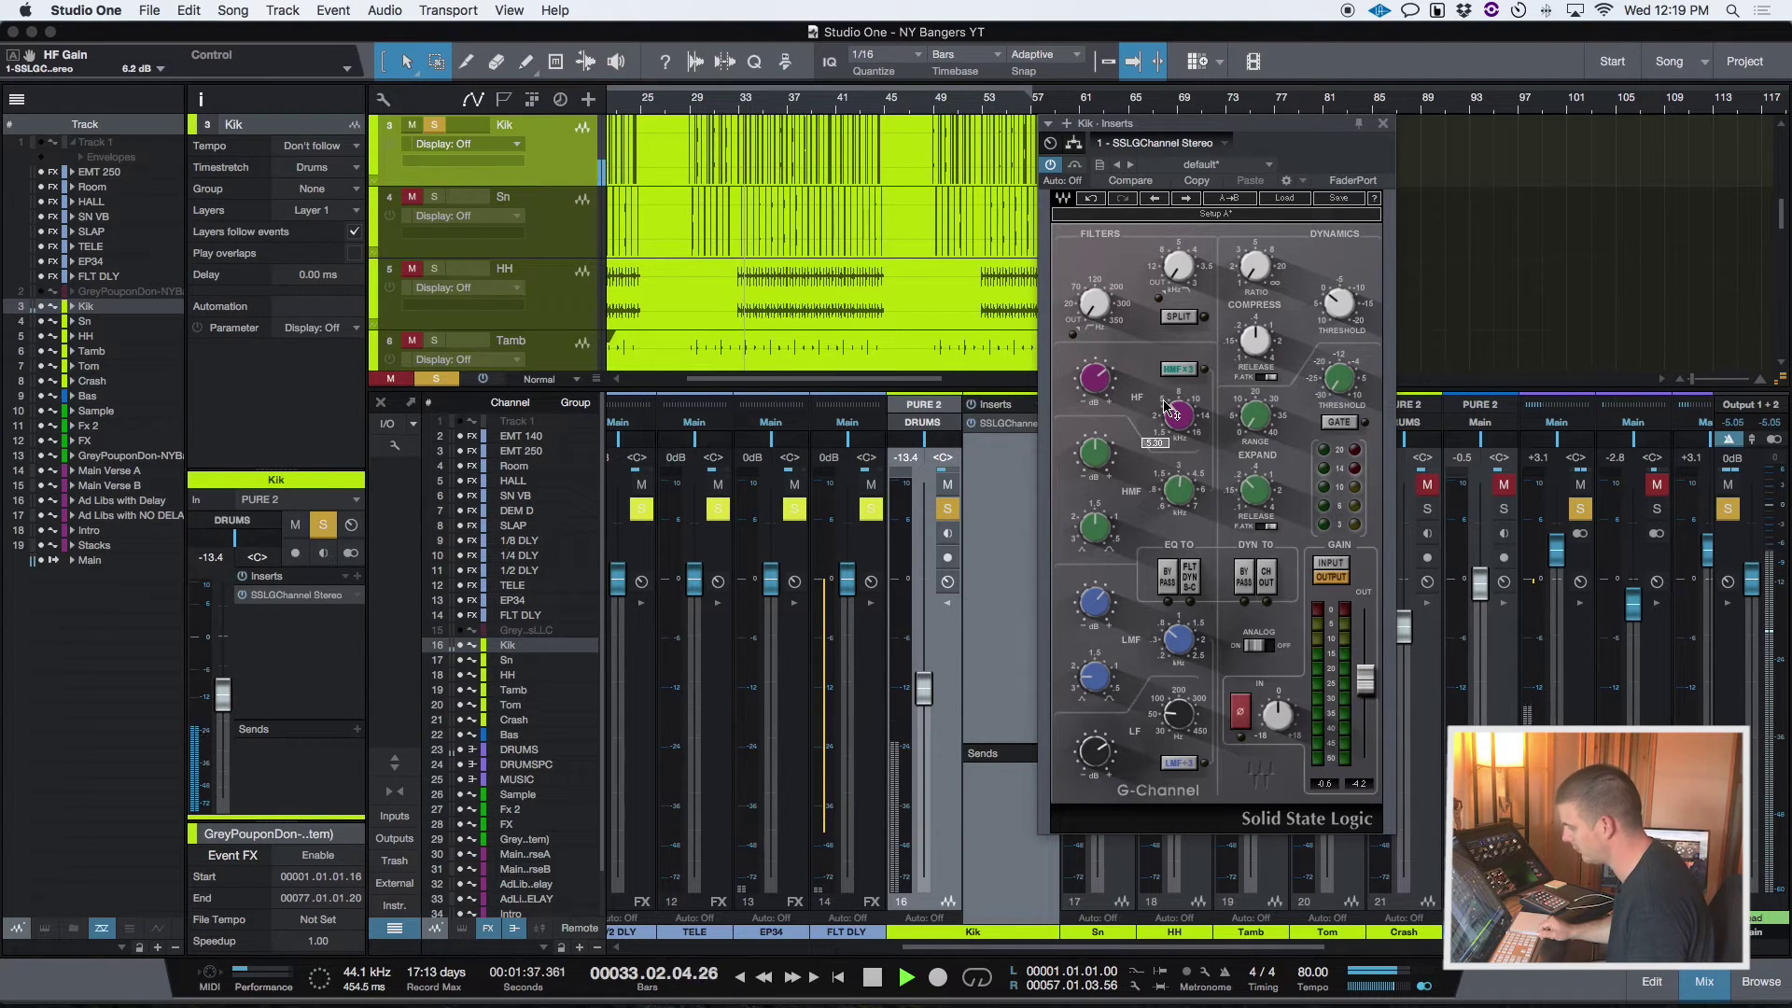
{"action": "key", "text": "space"}
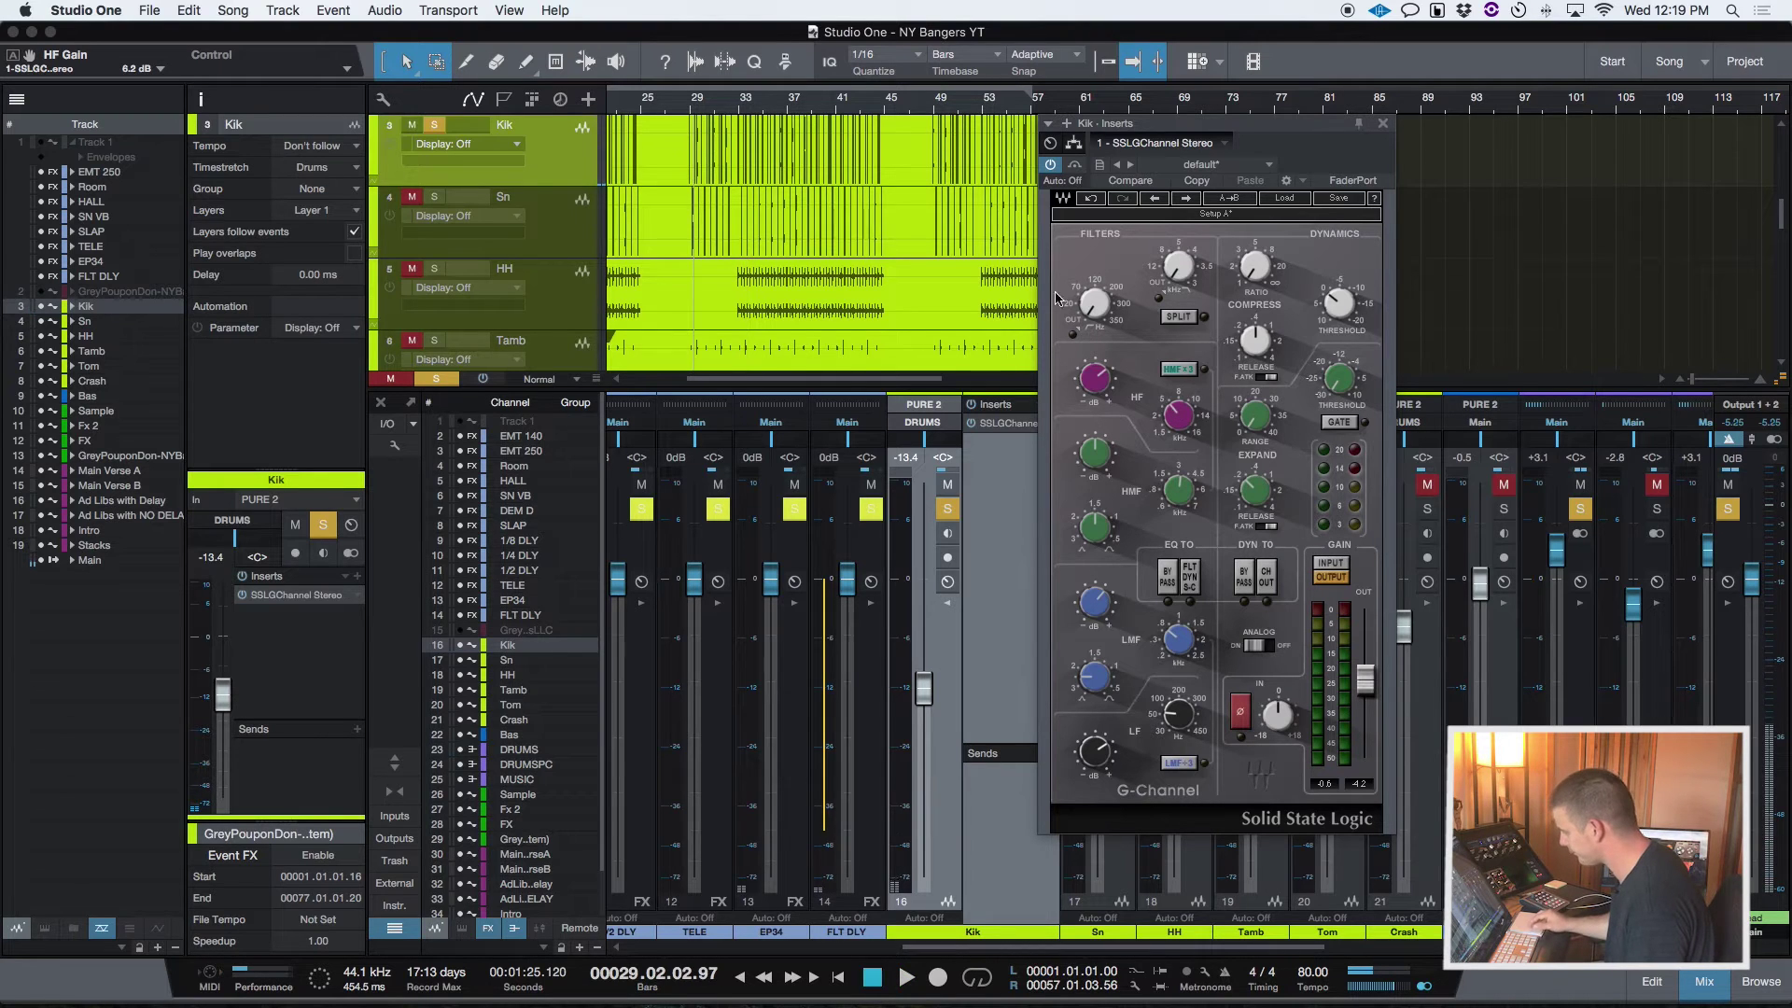
{"action": "left_click_drag", "start_coordinate": [1283, 120], "coordinate": [1385, 112]}
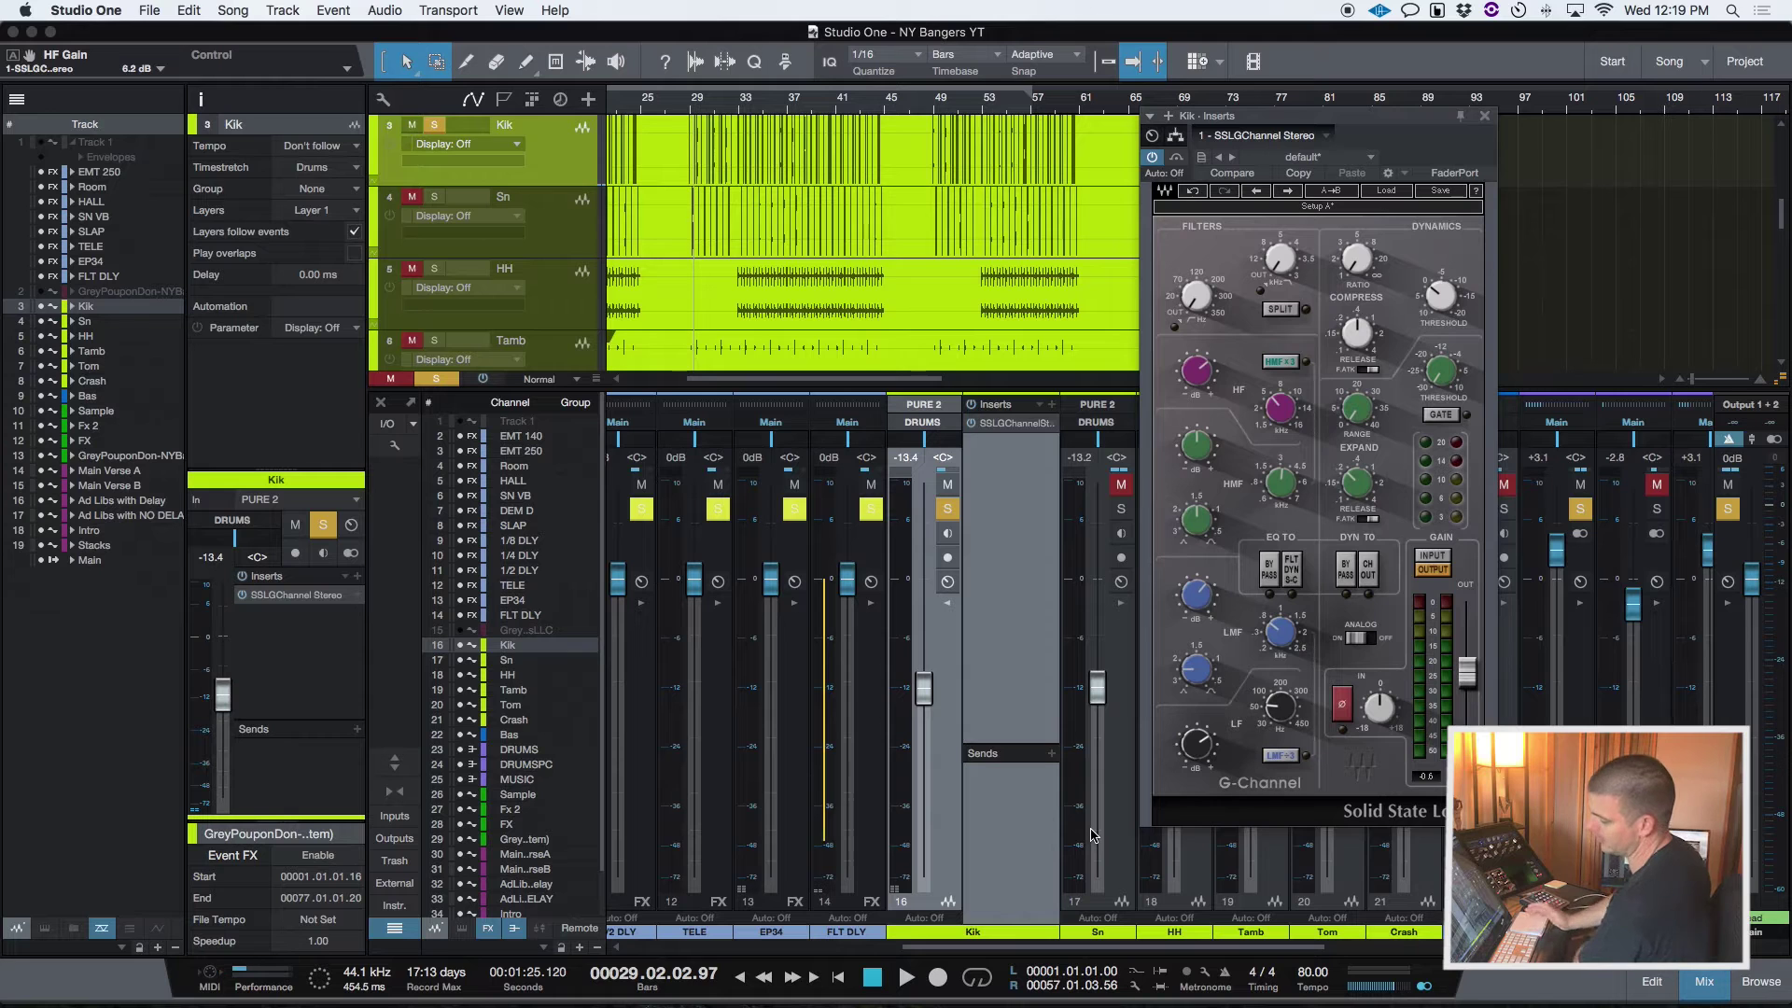
{"action": "left_click_drag", "start_coordinate": [1400, 138], "coordinate": [1239, 119]}
{"action": "left_click", "coordinate": [1110, 138]}
{"action": "left_click", "coordinate": [1321, 283]}
{"action": "left_click", "coordinate": [1274, 299]}
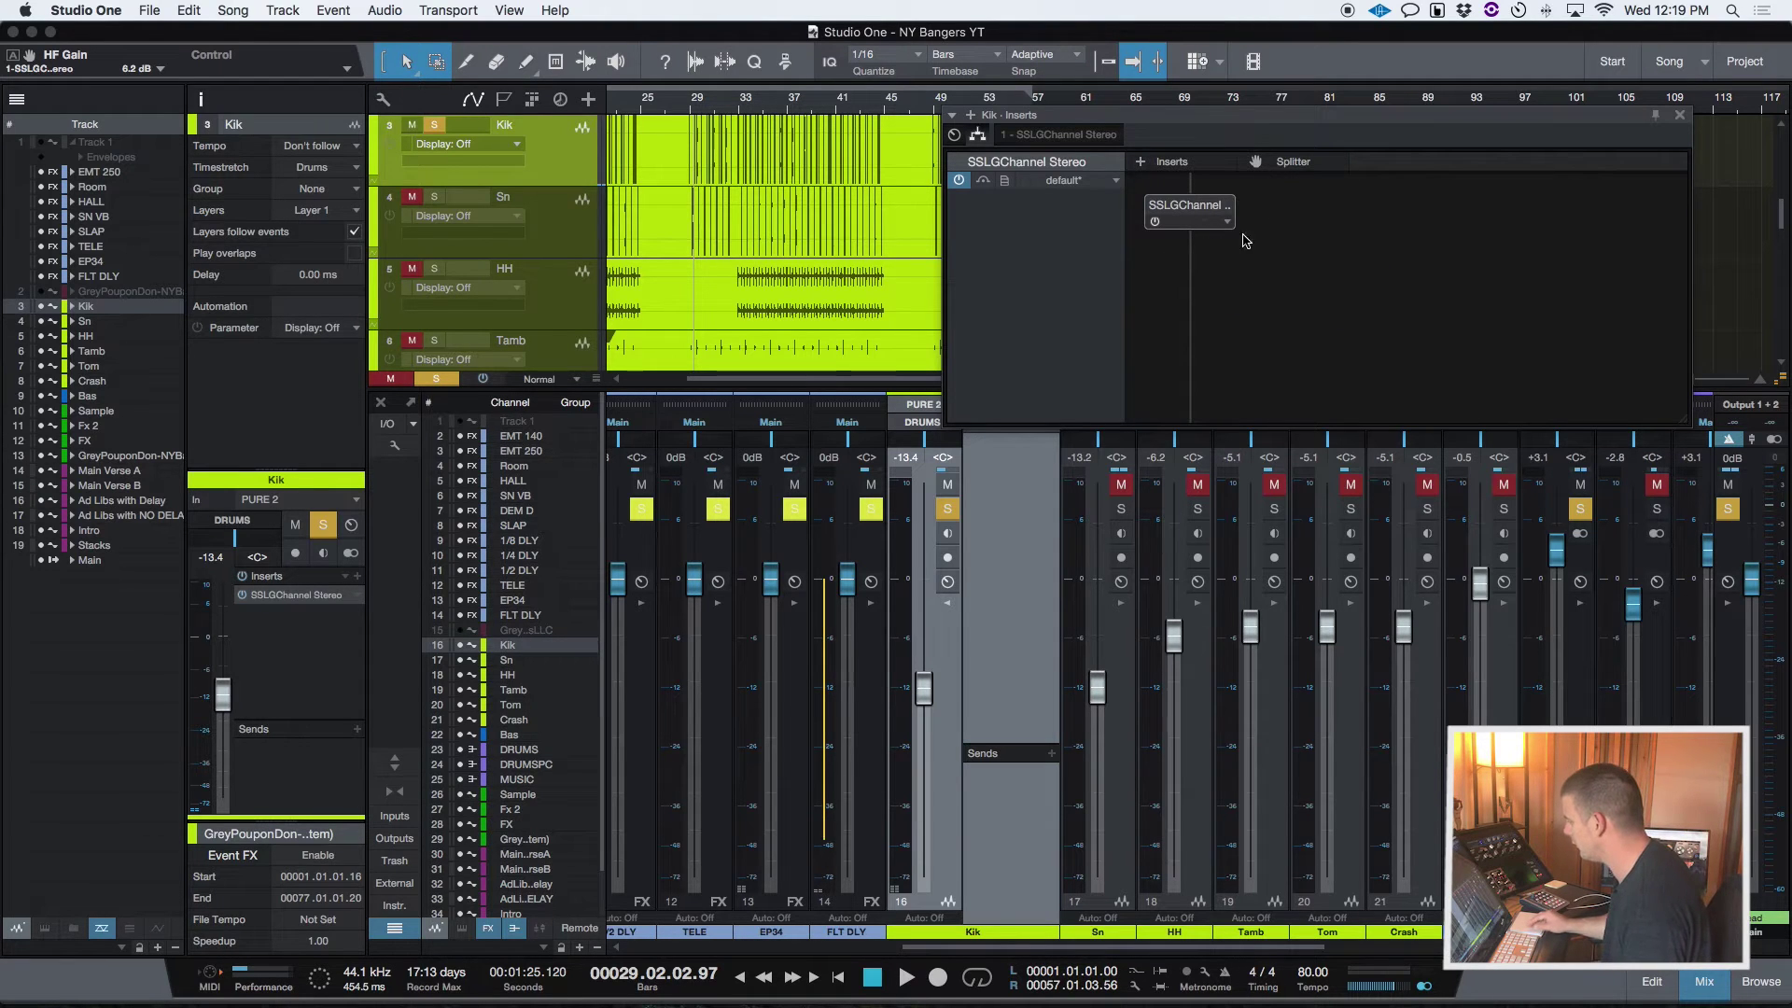
{"action": "left_click_drag", "start_coordinate": [1286, 165], "coordinate": [1194, 254]}
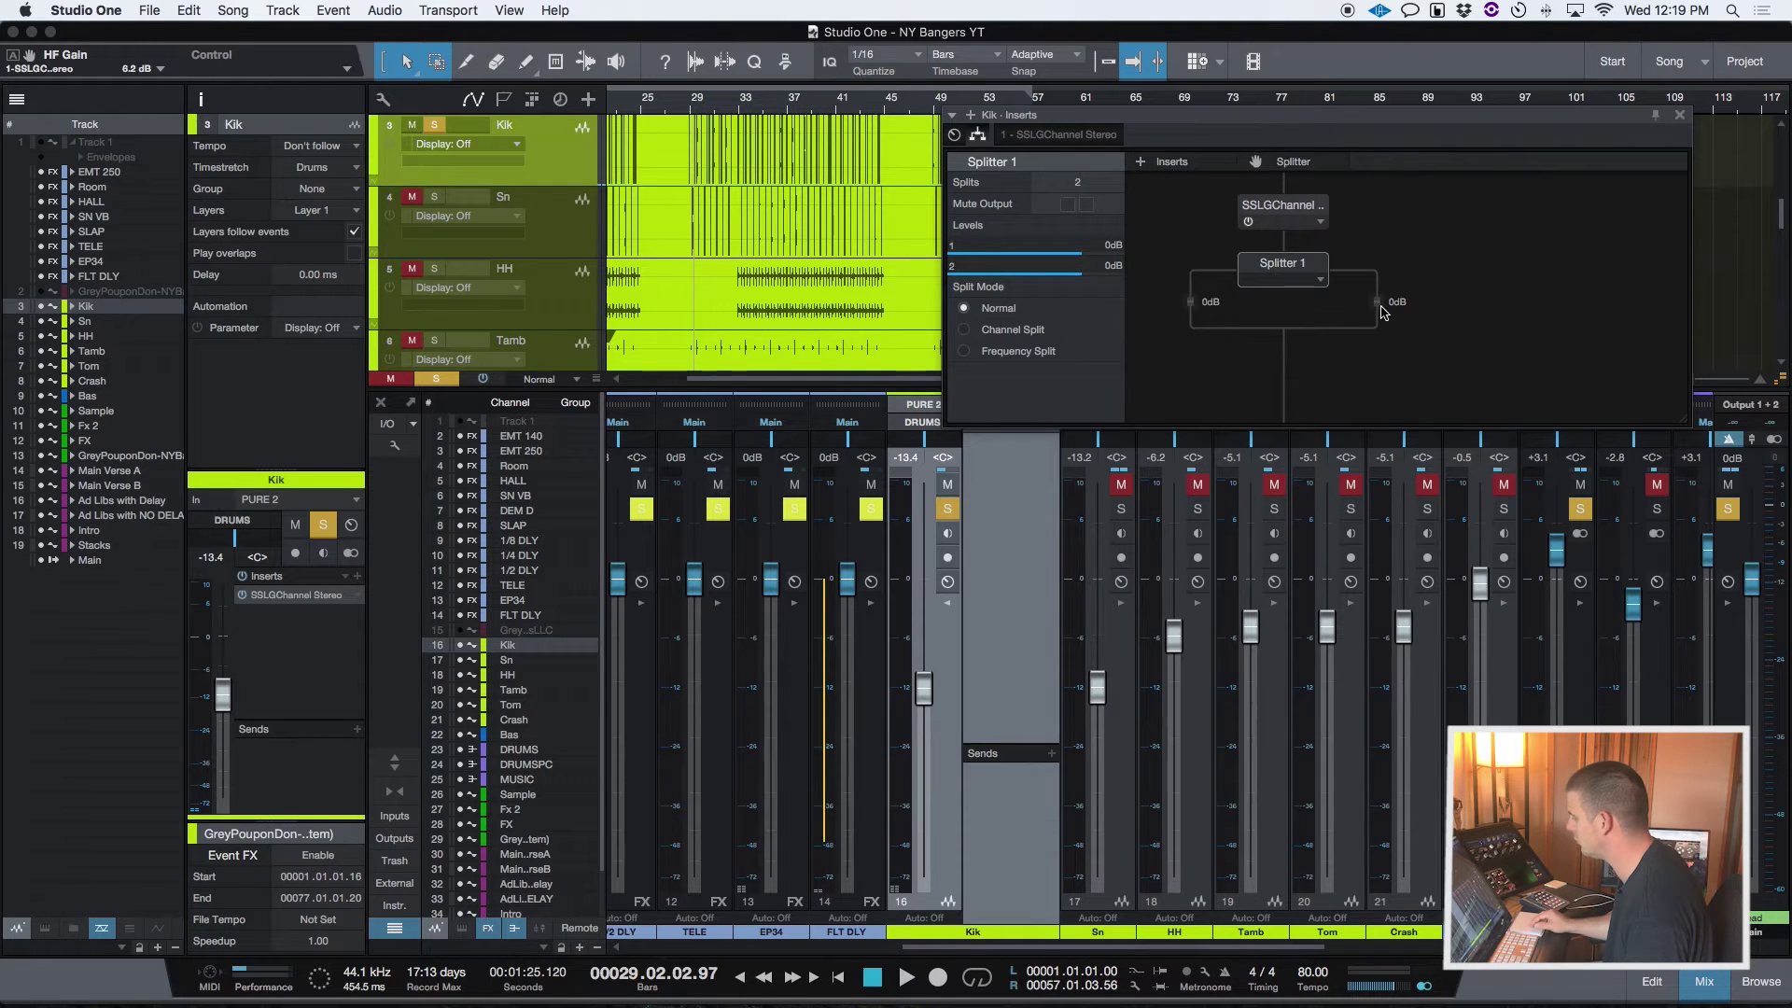
Step: Play the kick and mute the Splitter's two outputs one at a time to audition each branch in Normal mode
{"action": "left_click_drag", "start_coordinate": [1180, 131], "coordinate": [1054, 142]}
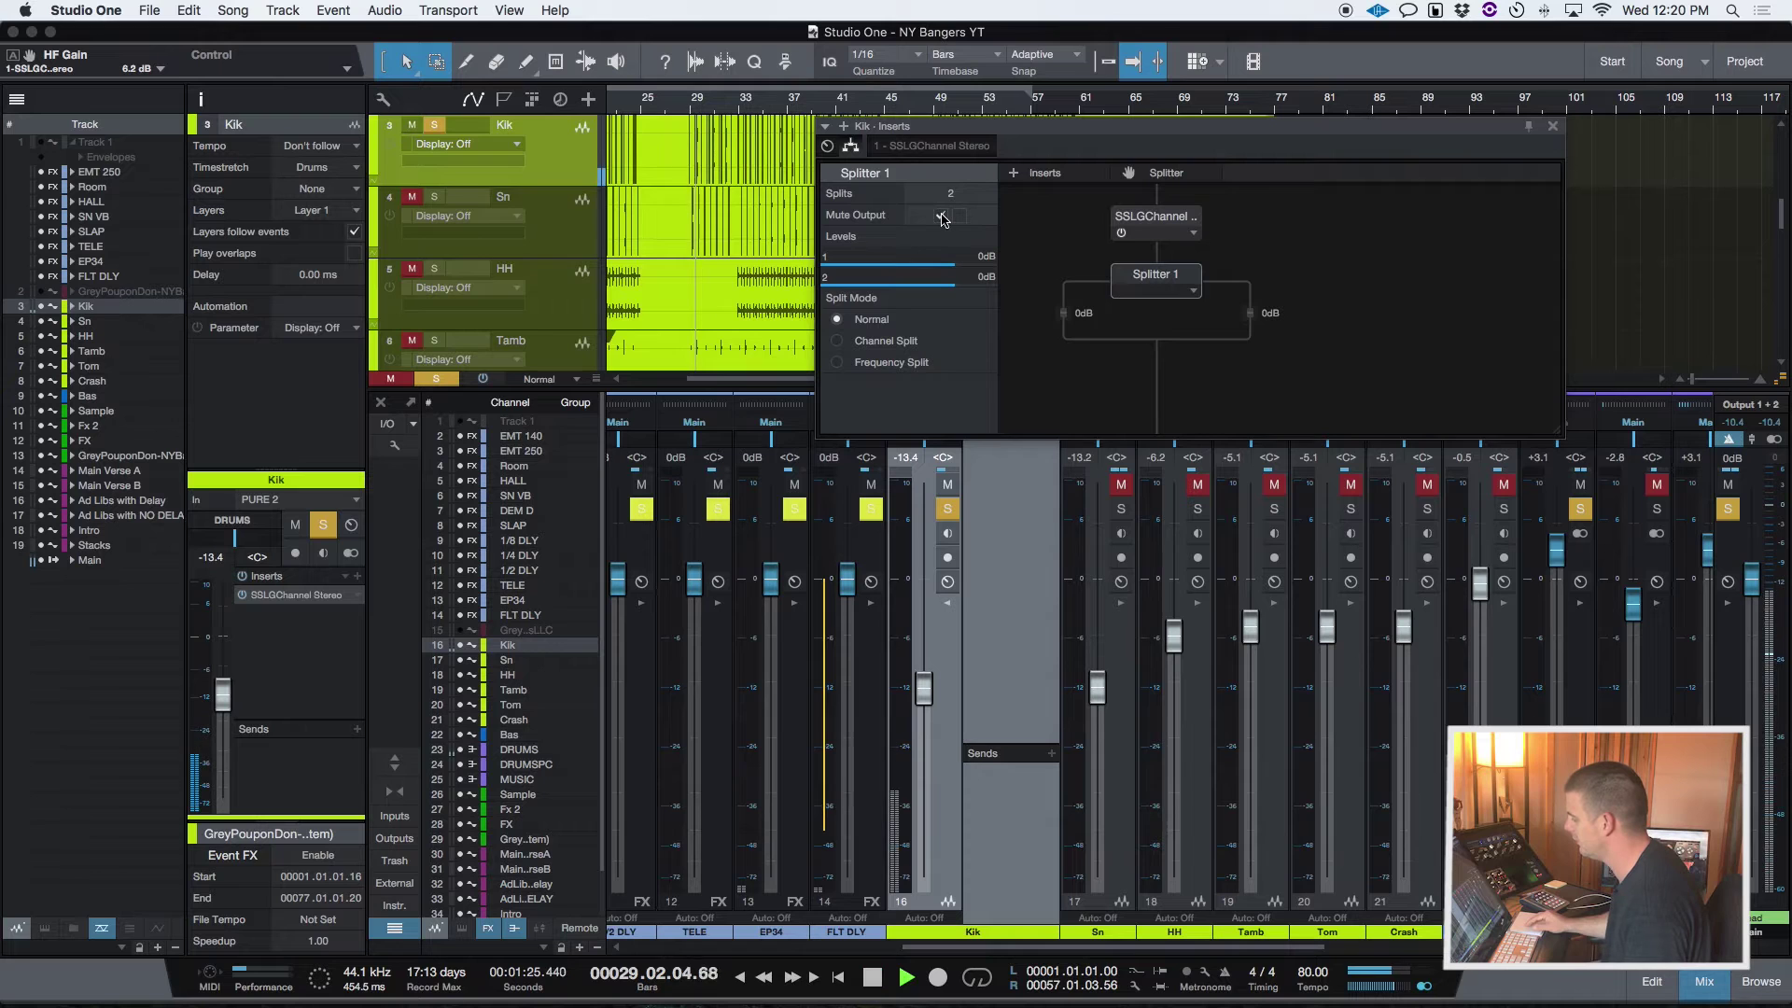
{"action": "left_click", "coordinate": [941, 215]}
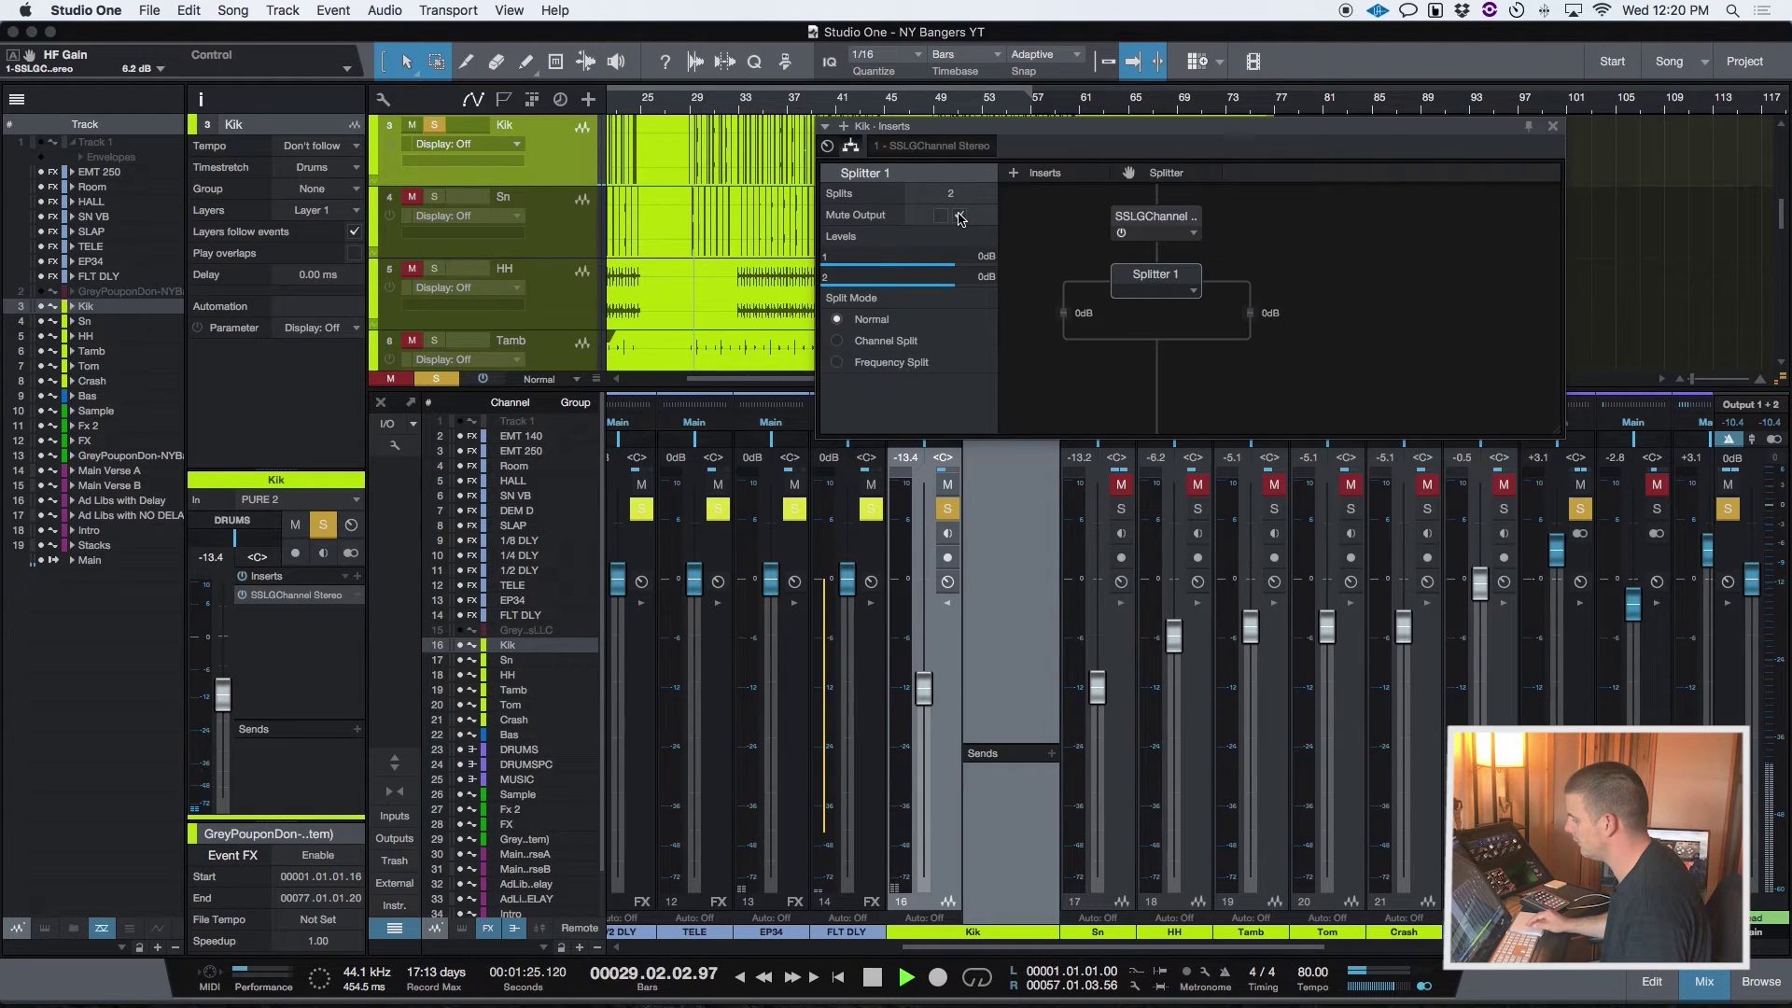
{"action": "key", "text": "space"}
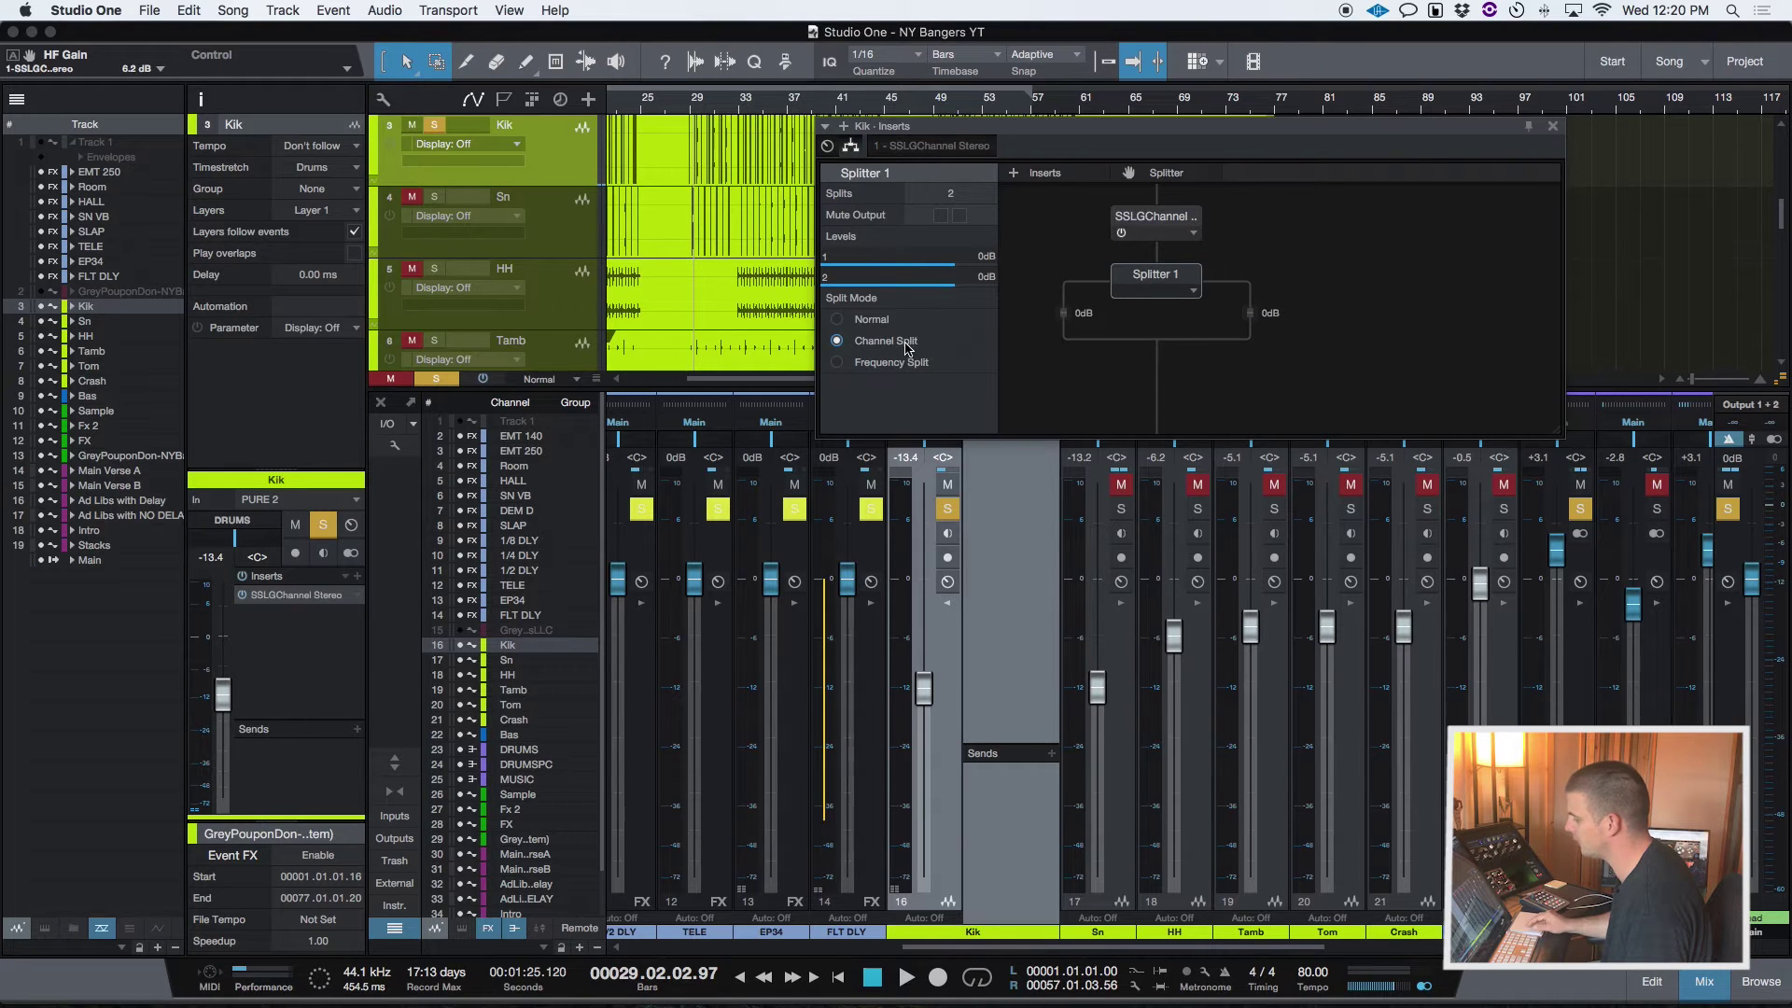
Step: Try the Splitter's Channel Split mode during playback and return it to Normal
{"action": "key", "text": "space"}
{"action": "key", "text": "space"}
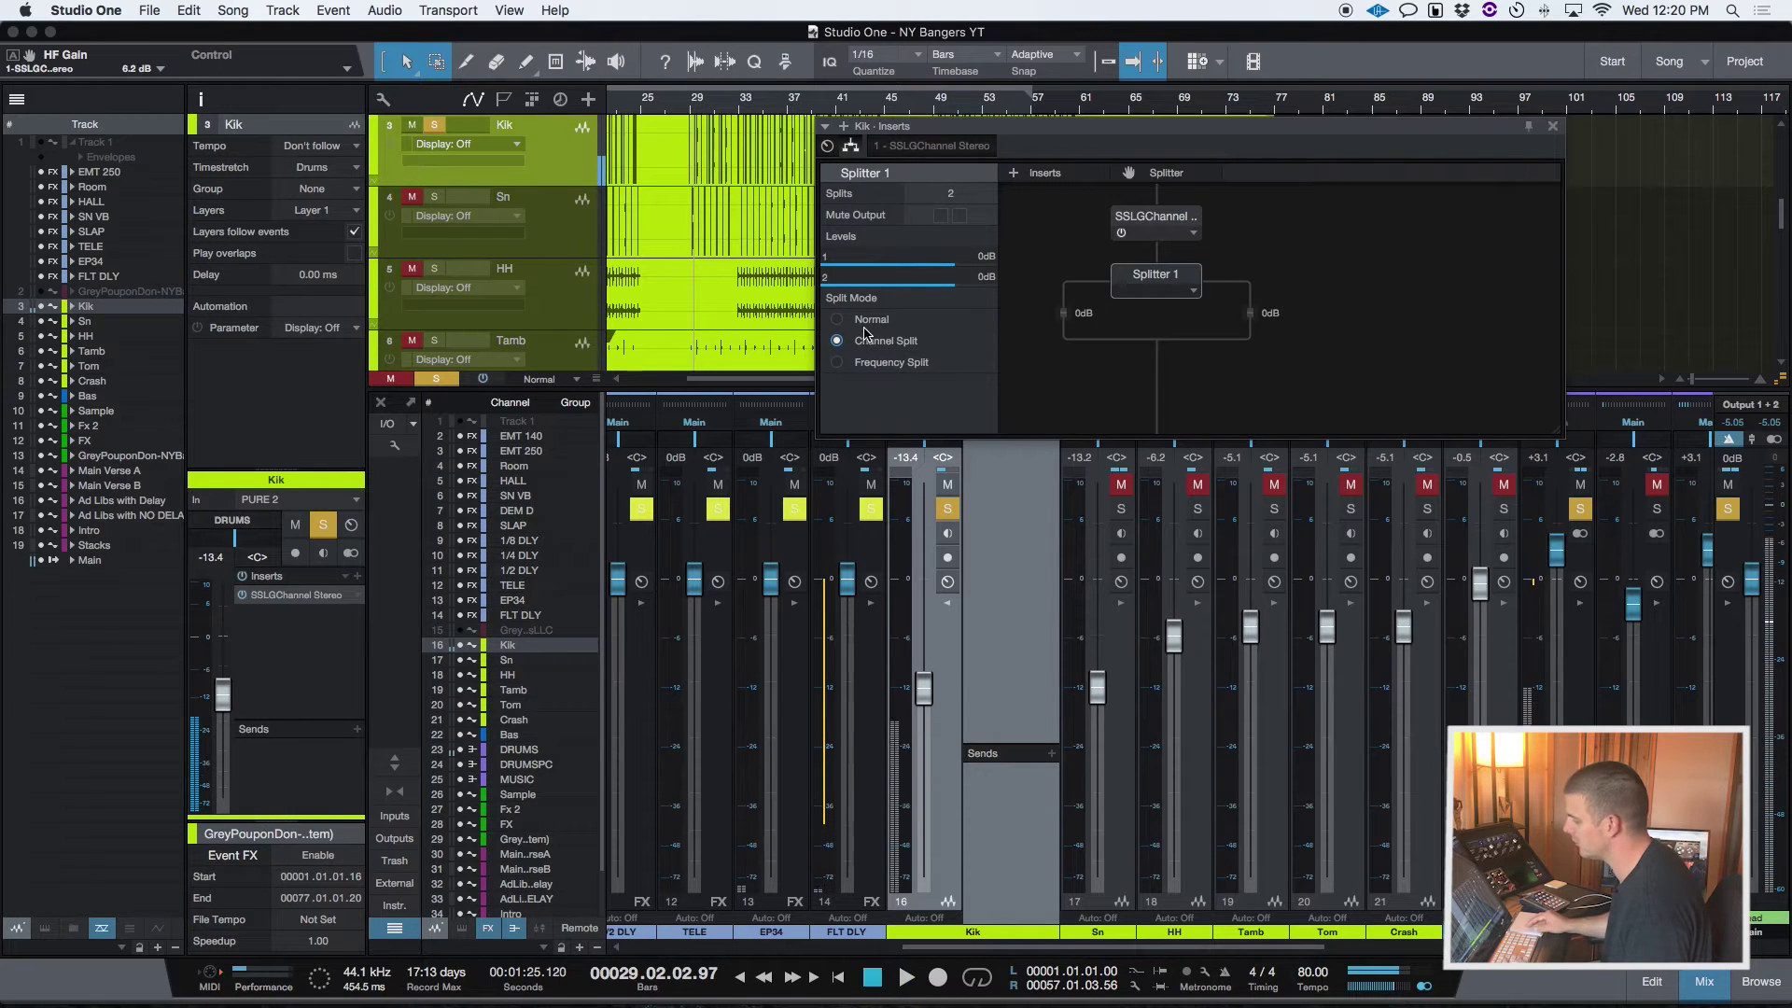
{"action": "left_click", "coordinate": [871, 322]}
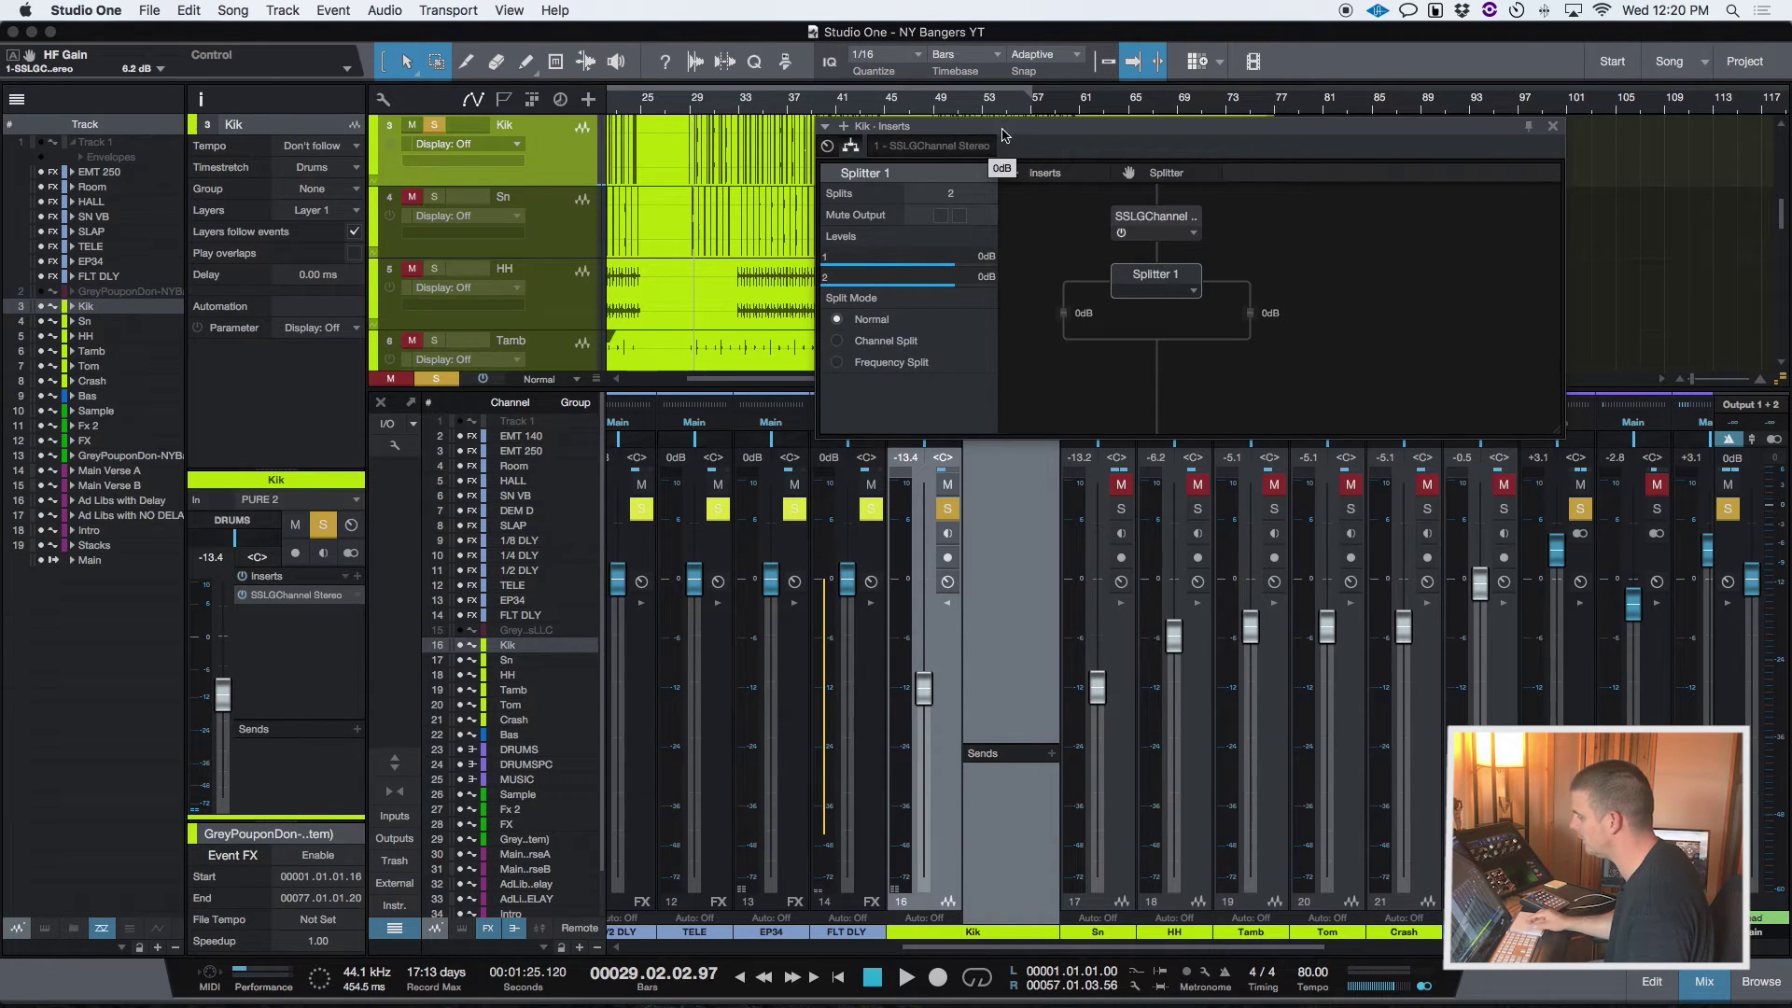
Step: Switch the Splitter on the Kik channel to Frequency Split mode
{"action": "left_click_drag", "start_coordinate": [1015, 131], "coordinate": [857, 118]}
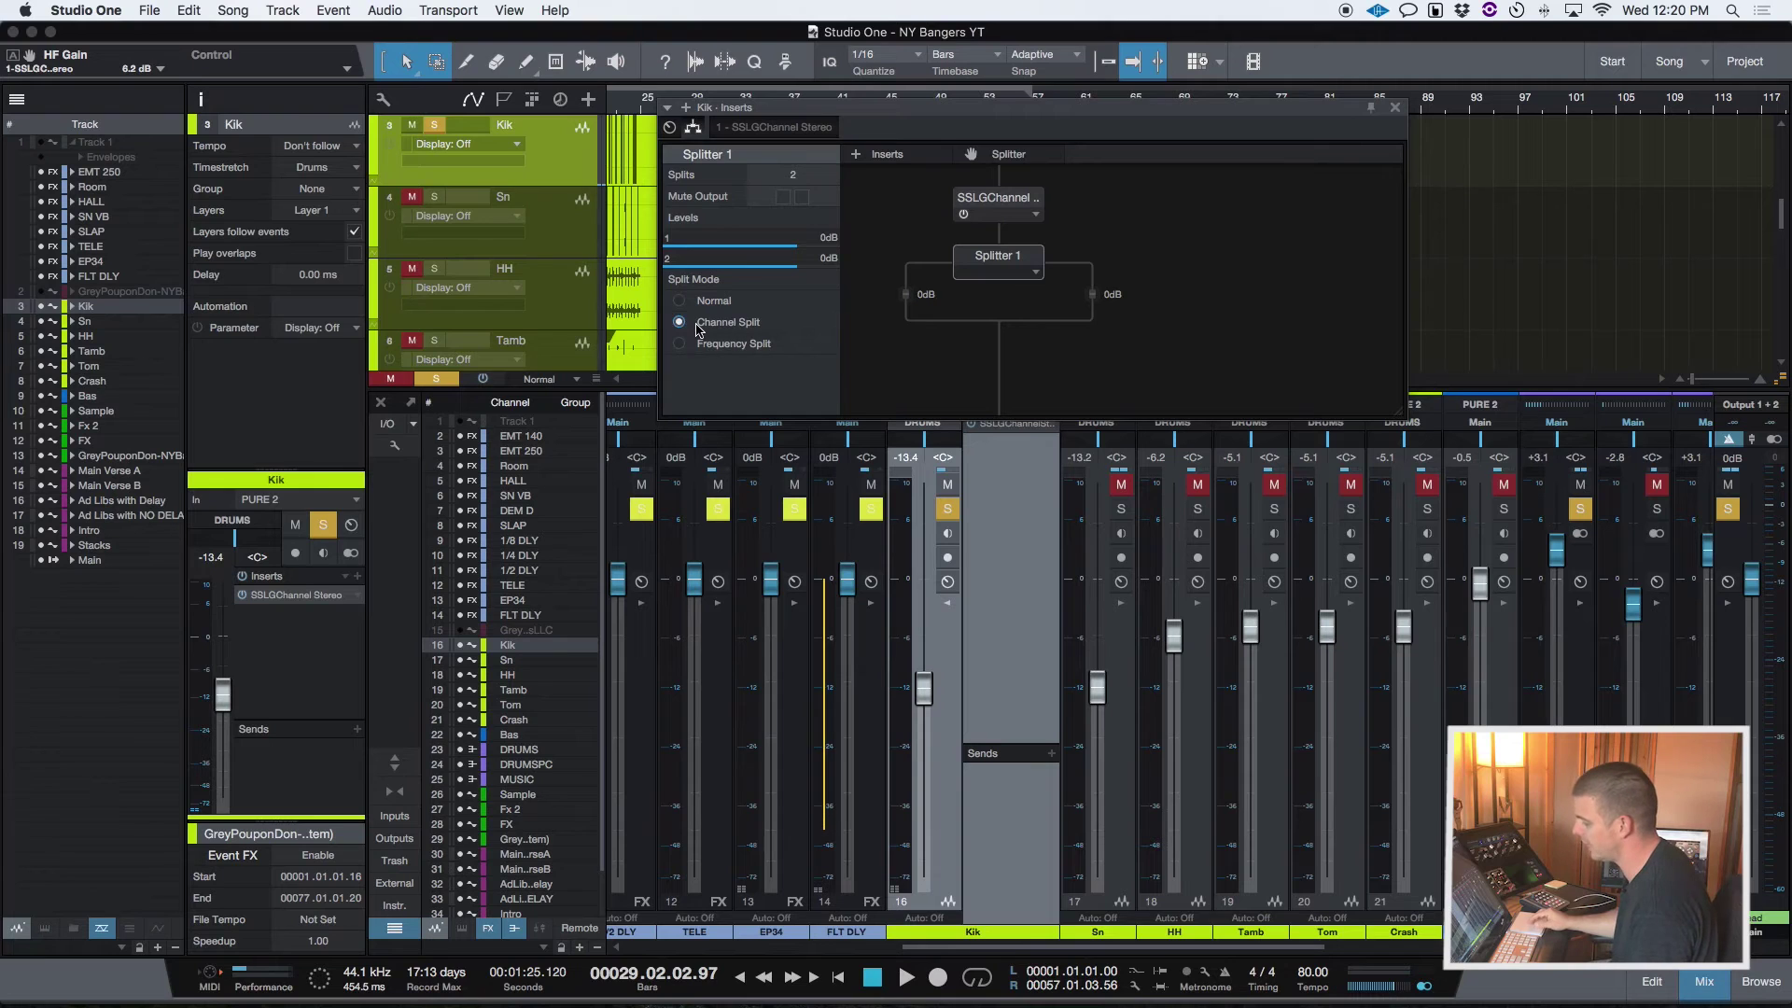
{"action": "left_click", "coordinate": [680, 344]}
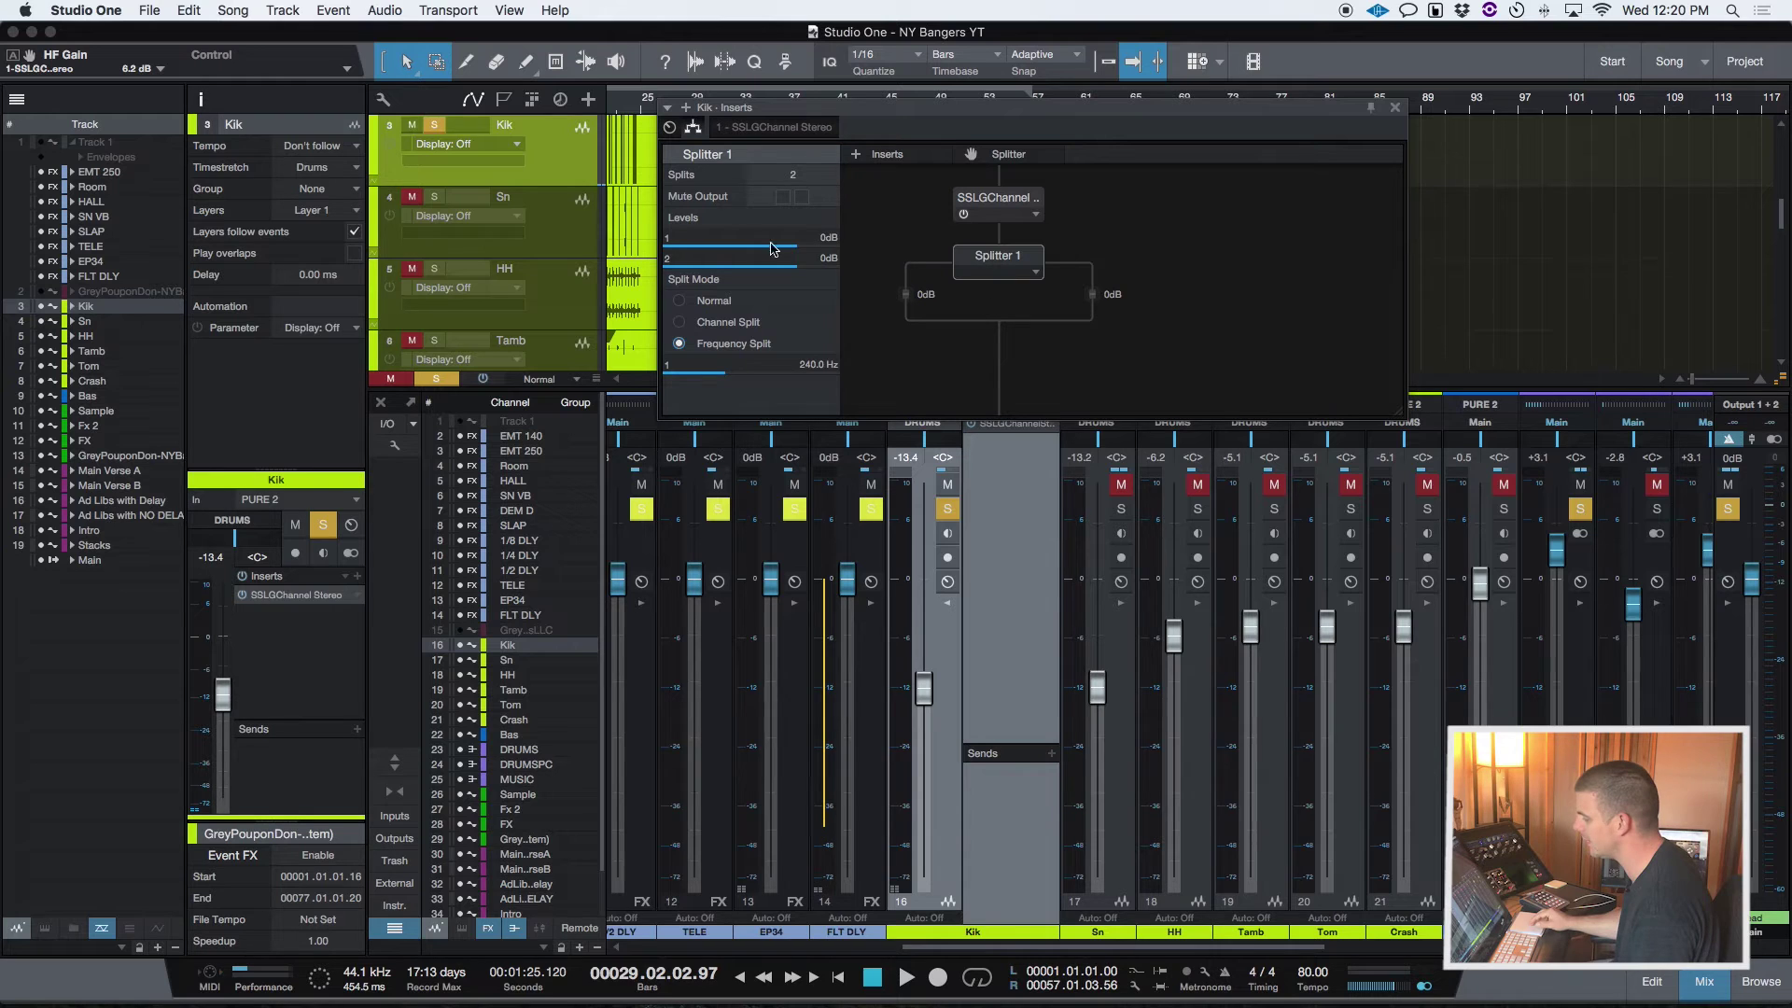
{"action": "left_click_drag", "start_coordinate": [920, 103], "coordinate": [776, 70]}
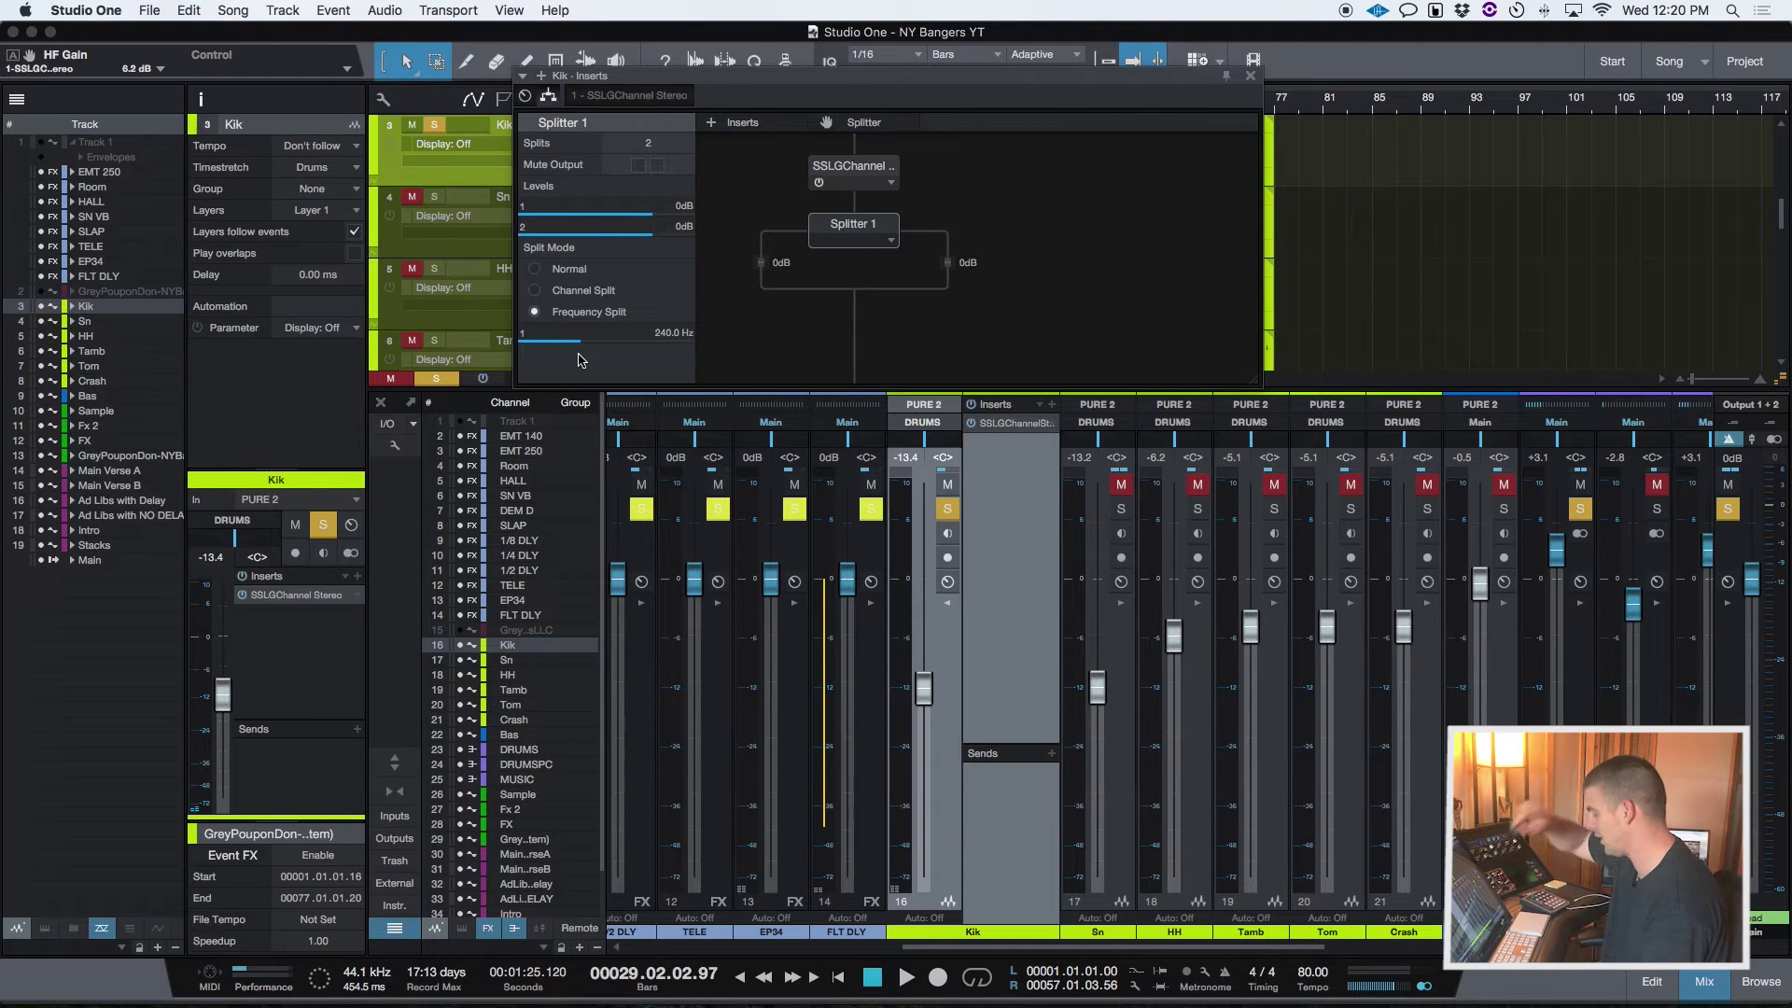
Step: Audition each frequency band of the kick by muting the Splitter's outputs one at a time, leaving both unmuted
{"action": "key", "text": "space"}
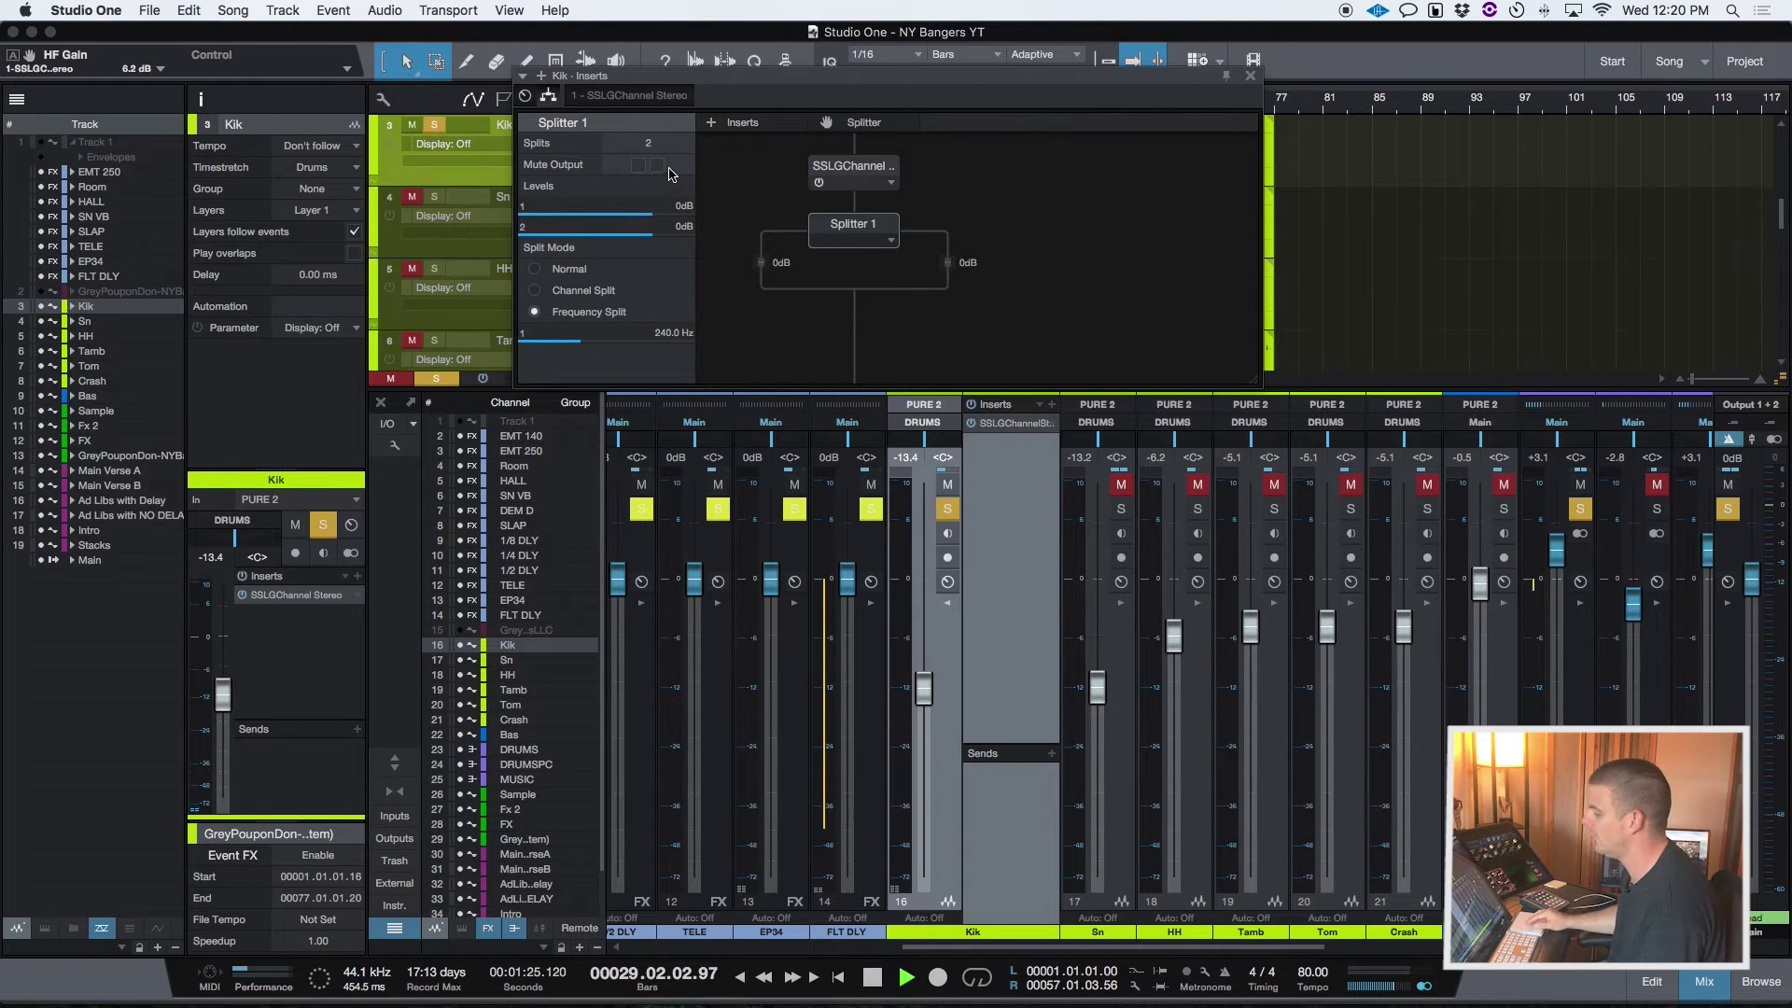
{"action": "left_click", "coordinate": [641, 166]}
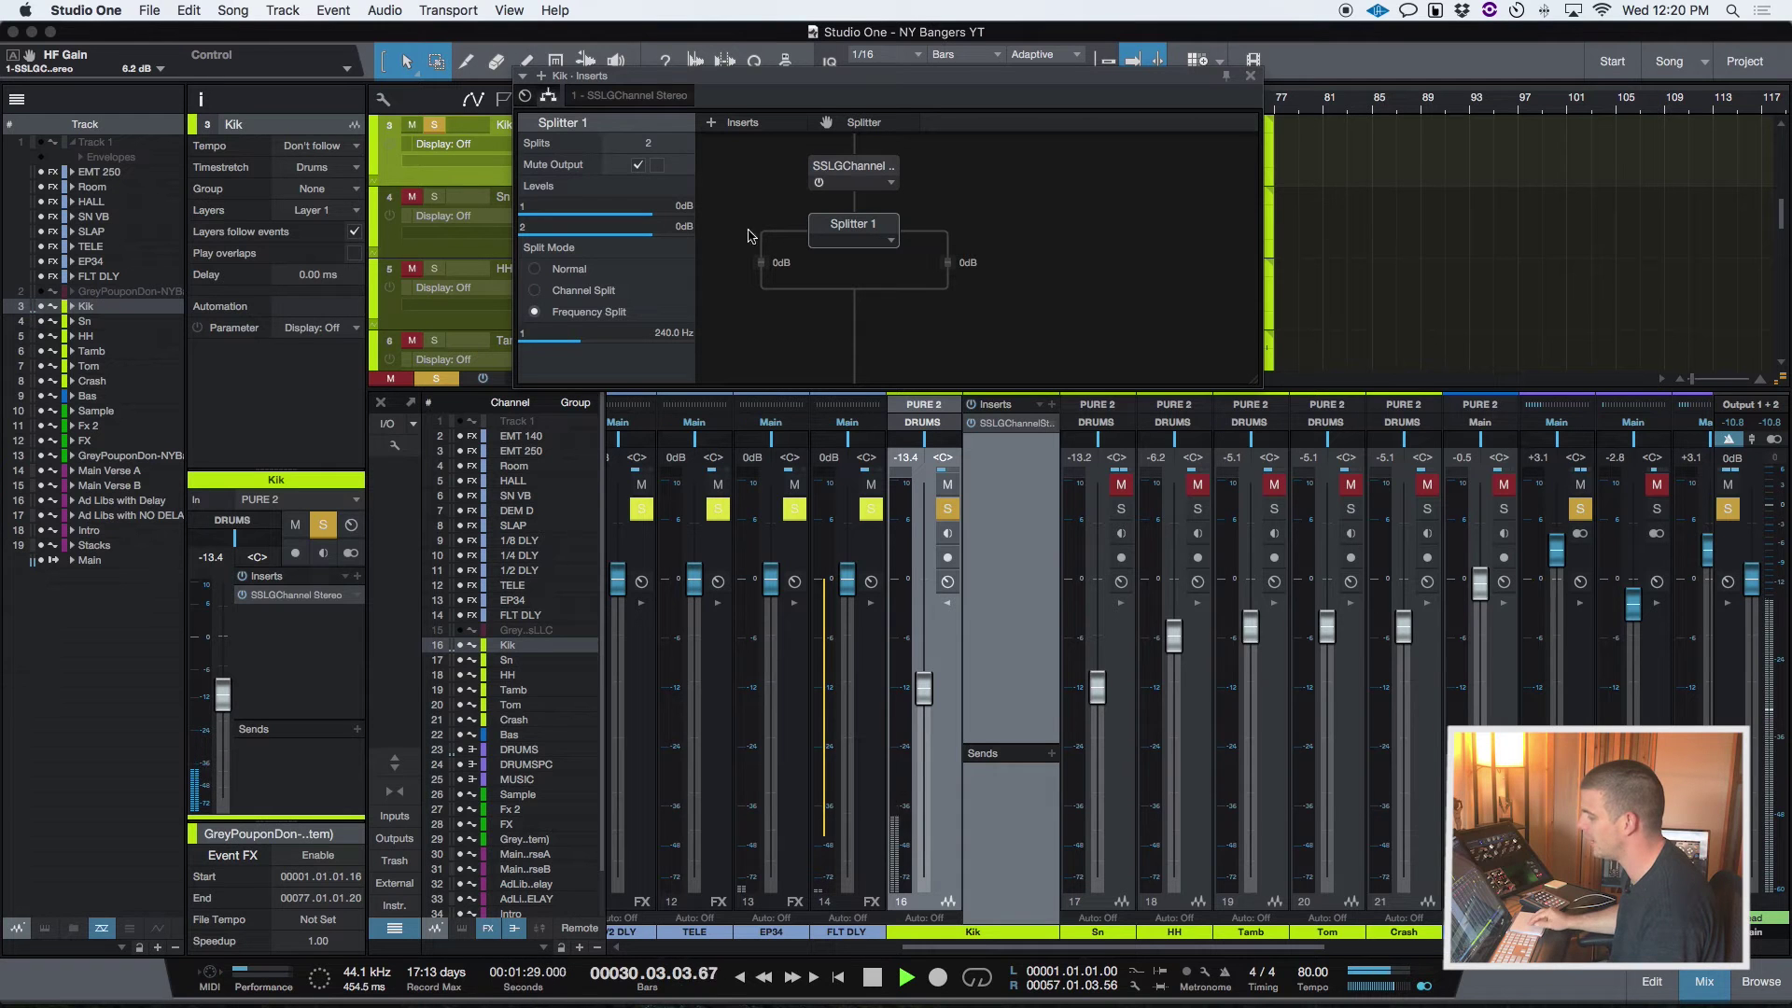
{"action": "key", "text": "space"}
{"action": "left_click", "coordinate": [657, 165]}
{"action": "key", "text": "space"}
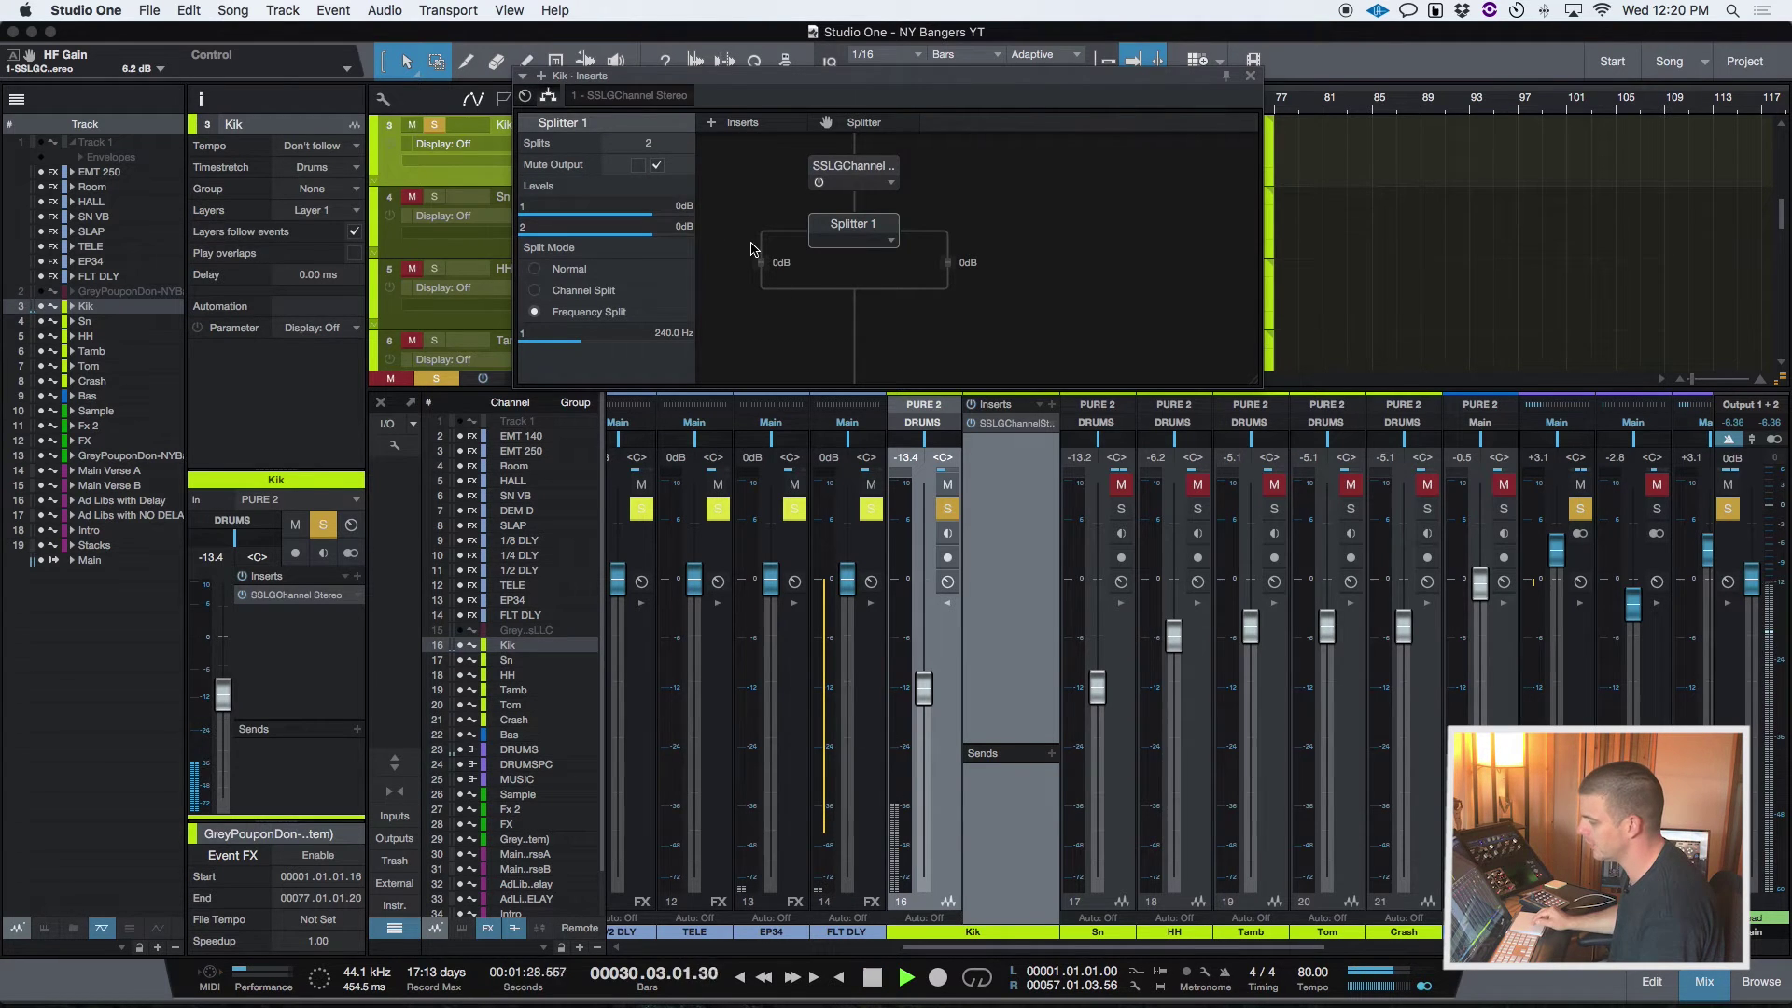
{"action": "left_click", "coordinate": [637, 166]}
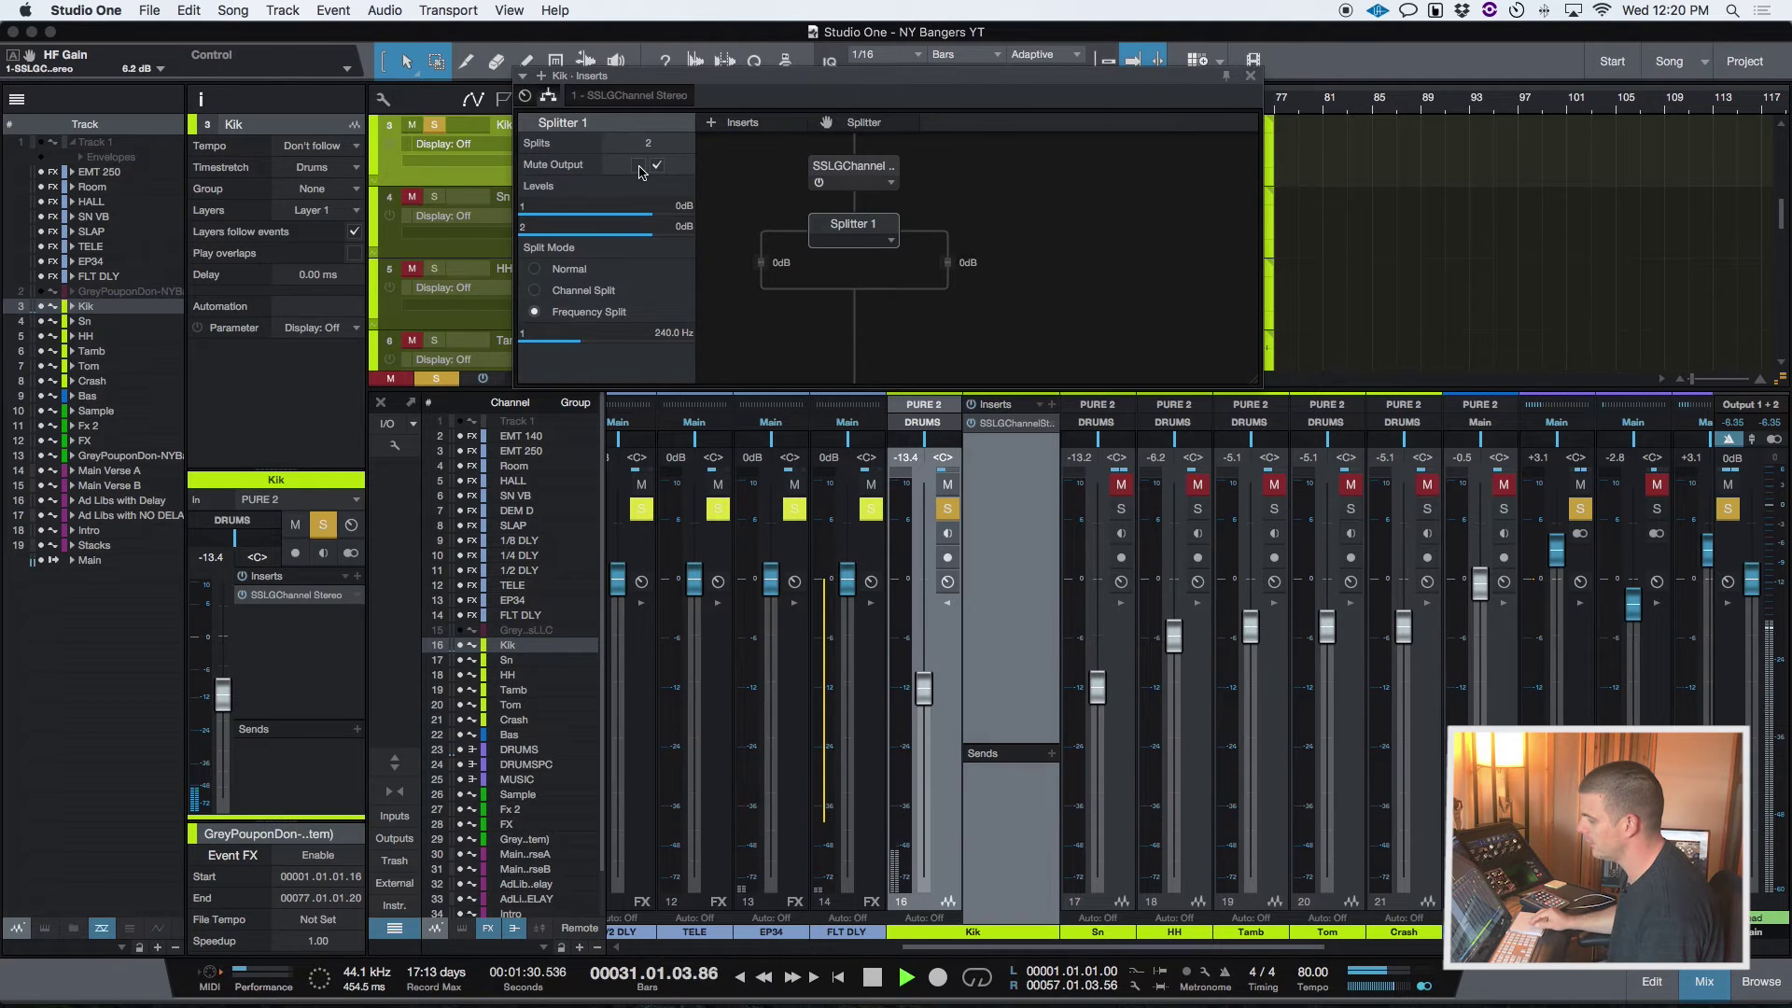
{"action": "left_click", "coordinate": [657, 165]}
{"action": "left_click", "coordinate": [639, 165]}
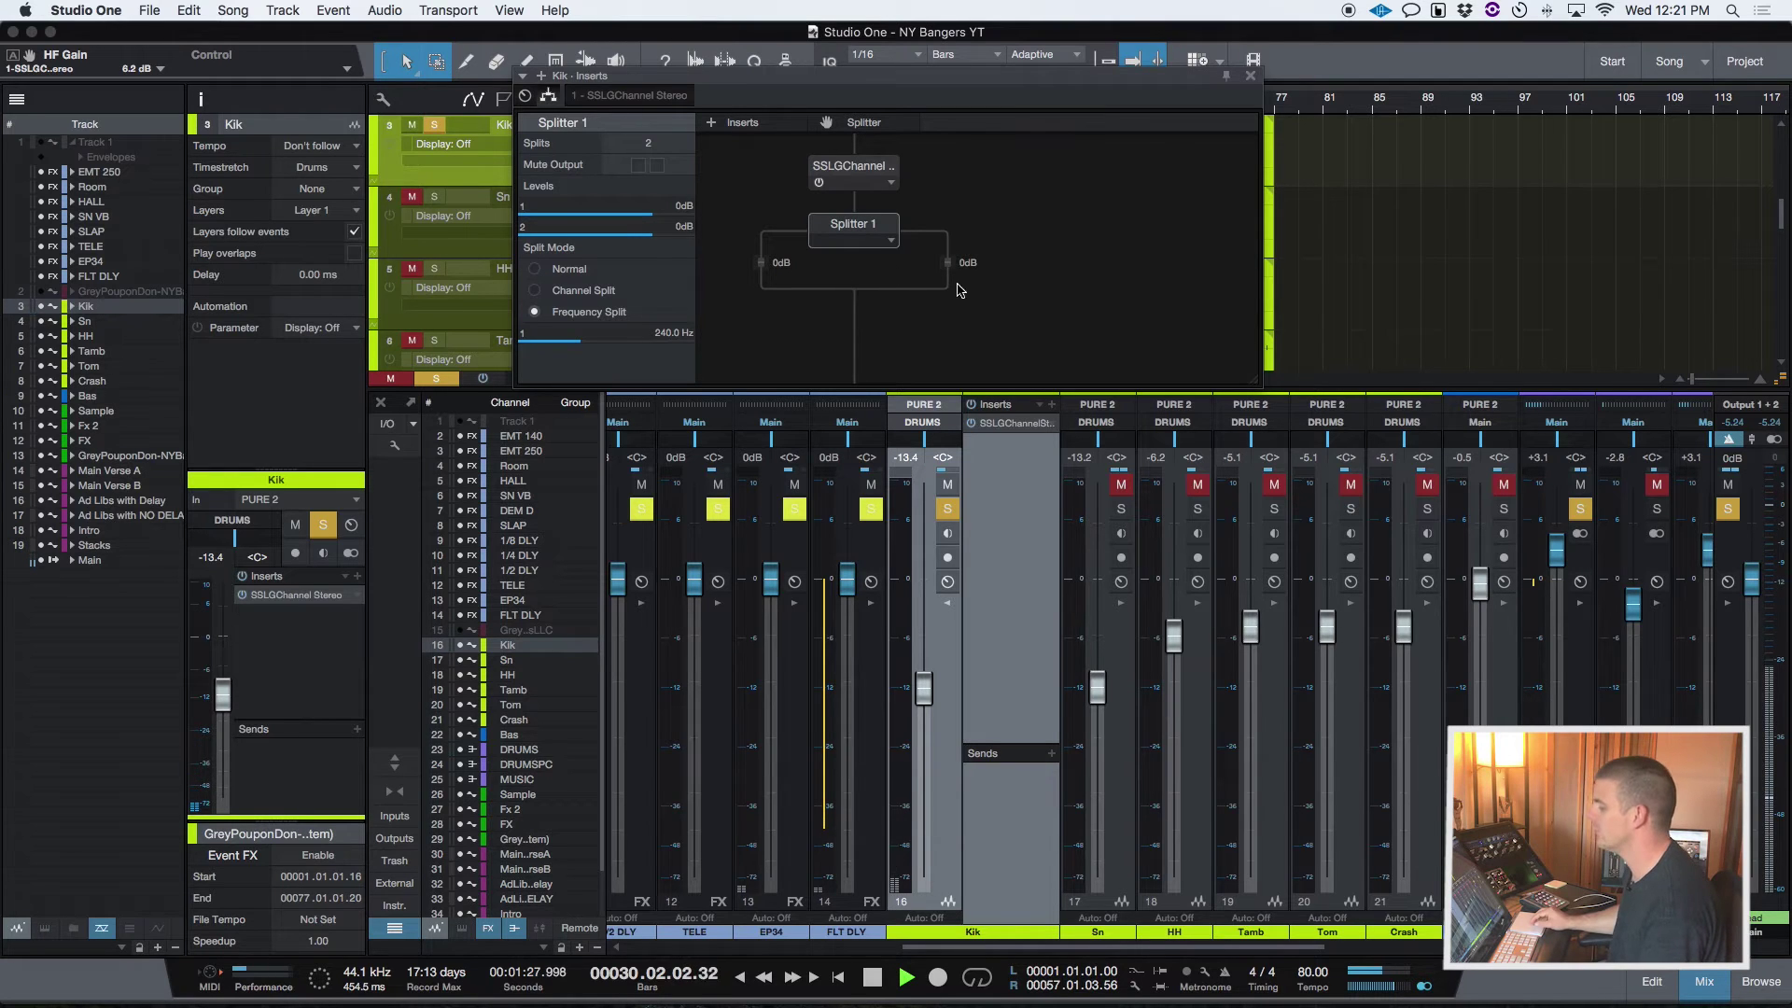
Step: Try different band levels on the Splitter: level 2 up to +5.0 dB and level 1 down to about -16.2 dB
{"action": "left_click_drag", "start_coordinate": [949, 302], "coordinate": [950, 295]}
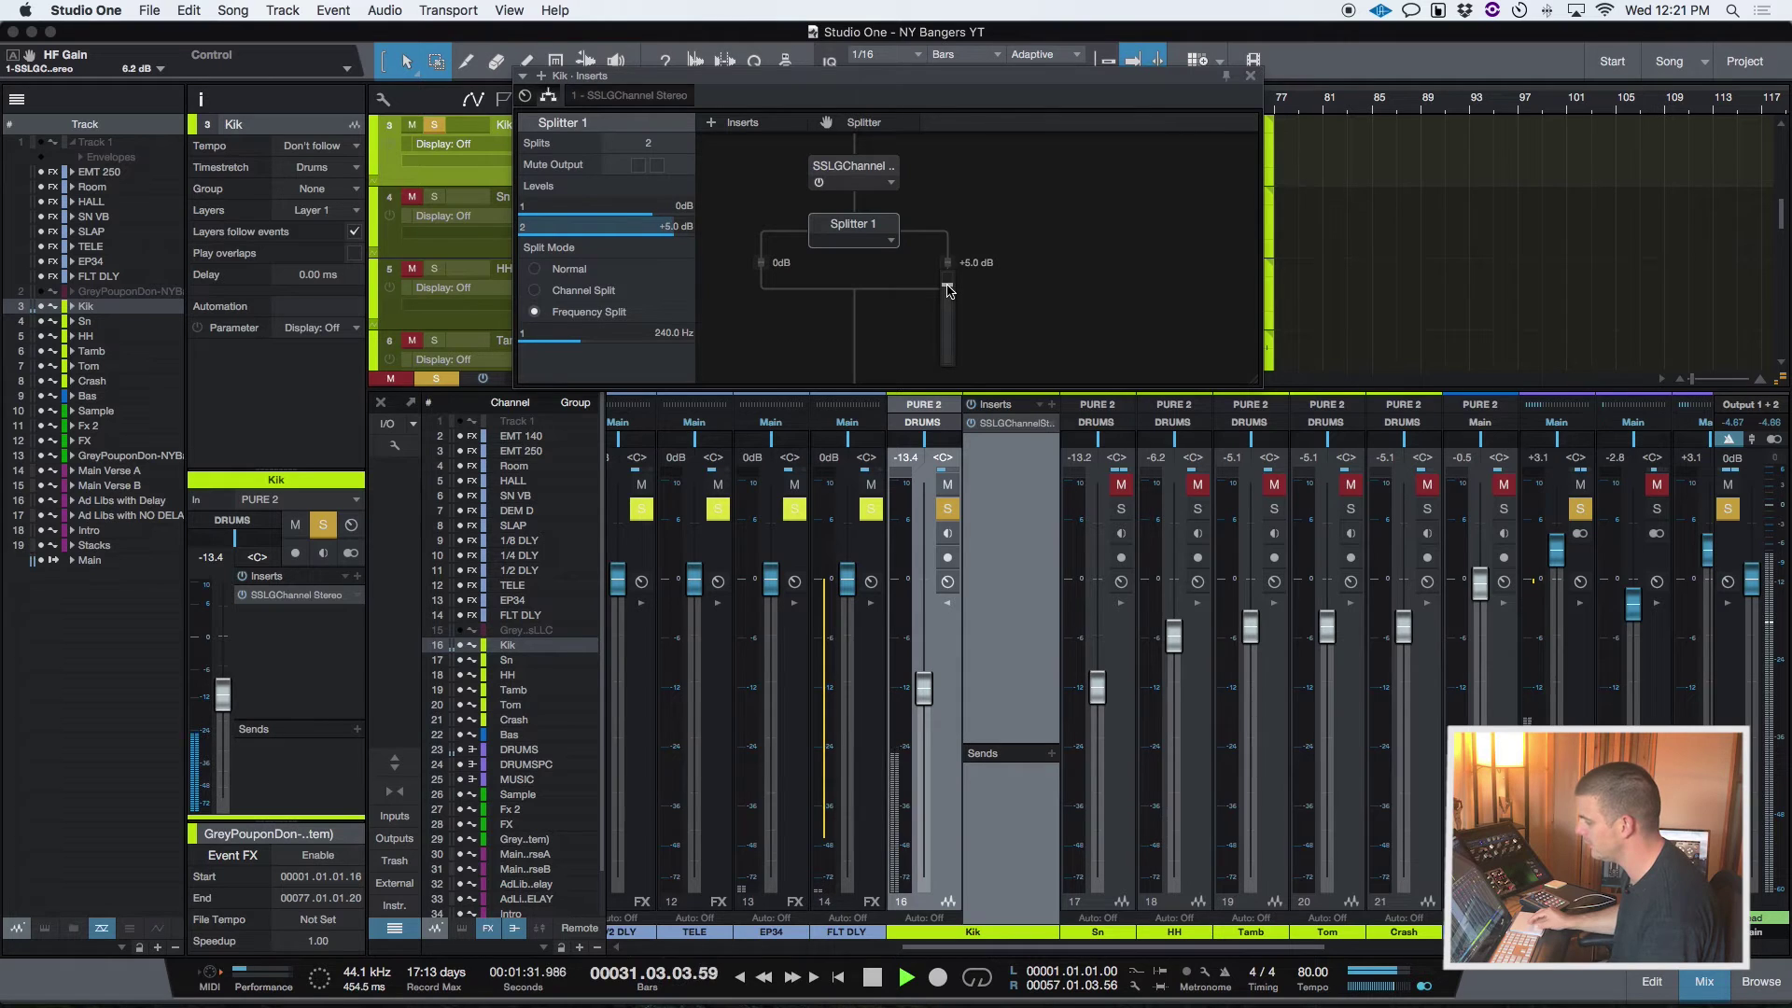
{"action": "mouse_move", "coordinate": [948, 286]}
{"action": "left_mouse_down"}
{"action": "mouse_move", "coordinate": [950, 378]}
{"action": "mouse_move", "coordinate": [949, 316]}
{"action": "left_mouse_up"}
{"action": "mouse_move", "coordinate": [625, 234]}
{"action": "left_mouse_down"}
{"action": "mouse_move", "coordinate": [646, 238]}
{"action": "mouse_move", "coordinate": [644, 219]}
{"action": "mouse_move", "coordinate": [593, 218]}
{"action": "left_mouse_up"}
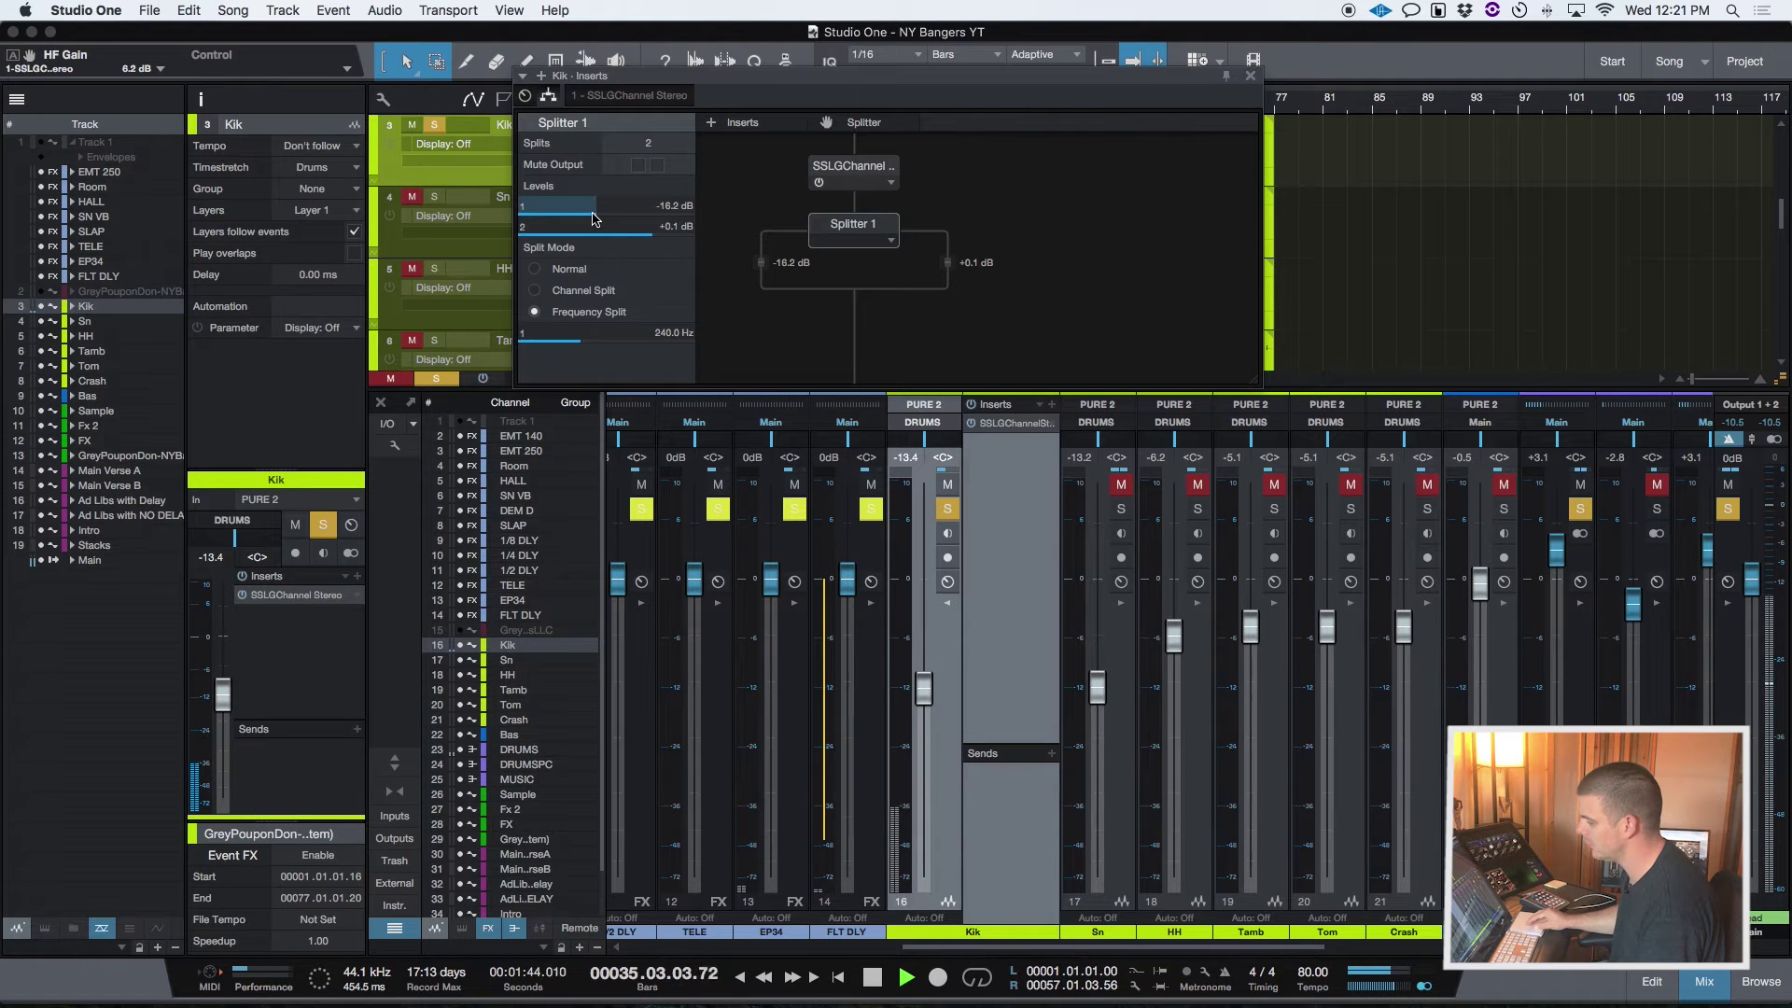
{"action": "left_click_drag", "start_coordinate": [594, 218], "coordinate": [651, 229]}
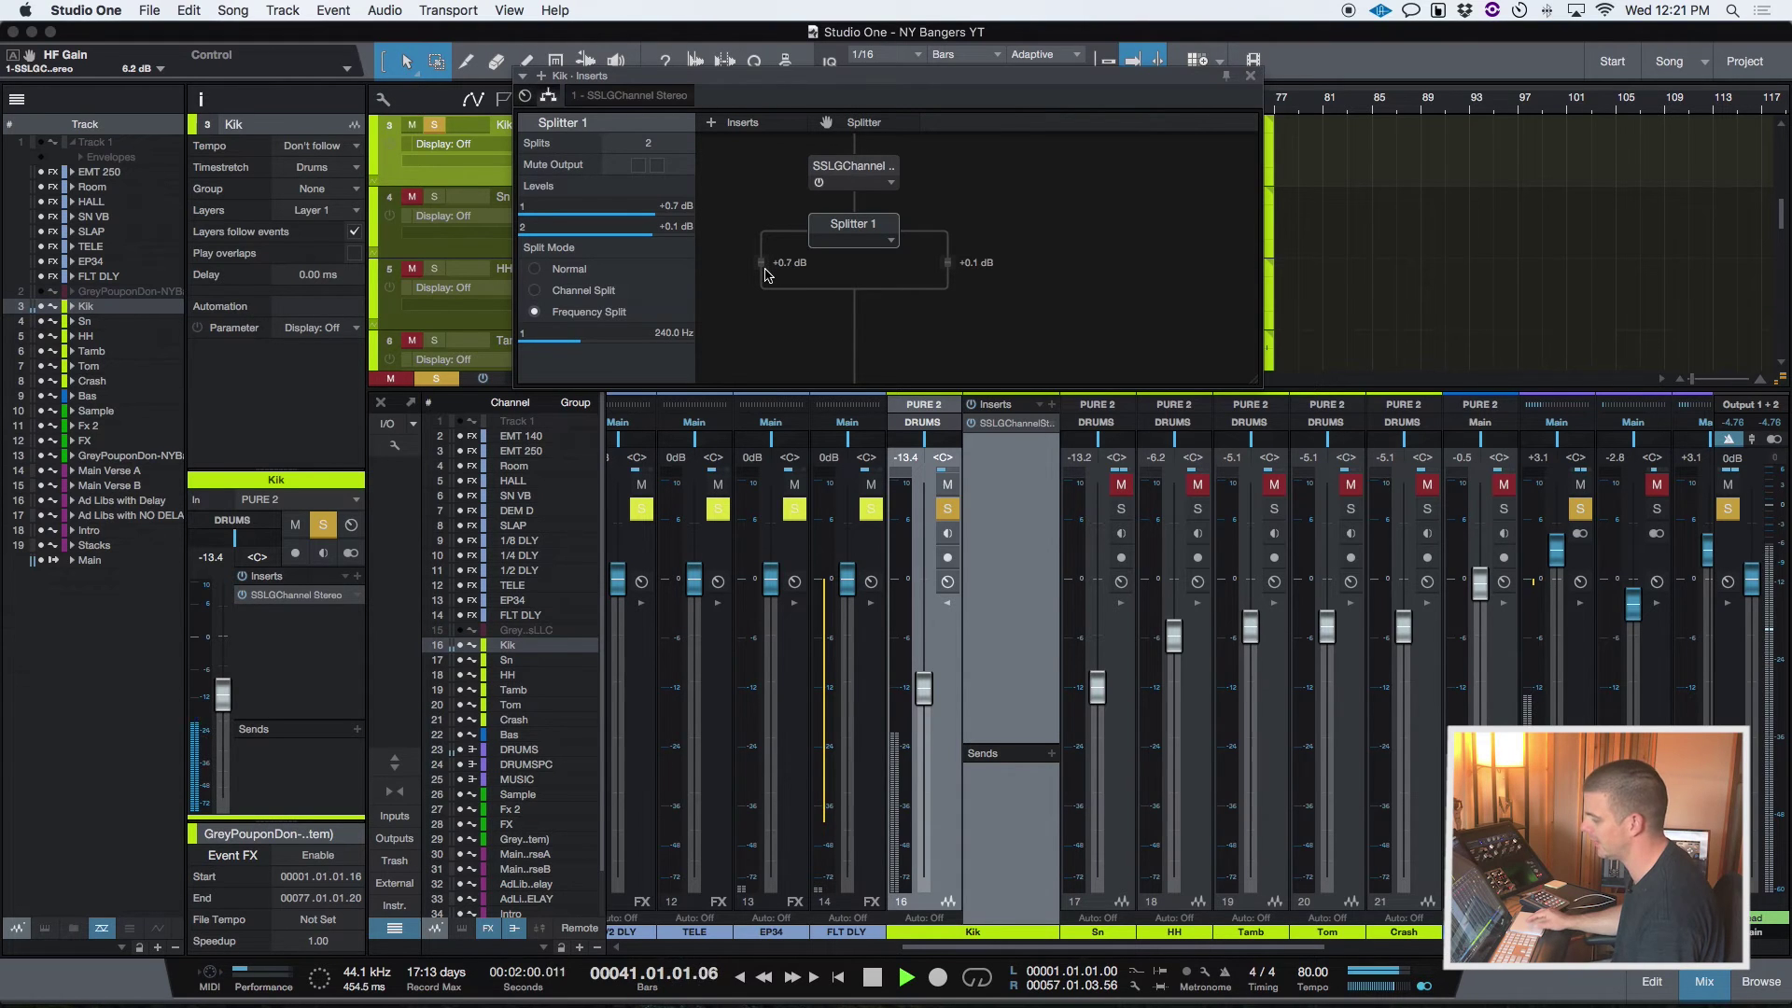
Step: Set the Splitter's mode to Normal, reset both branch levels to 0 dB and stop playback
{"action": "left_click", "coordinate": [556, 269]}
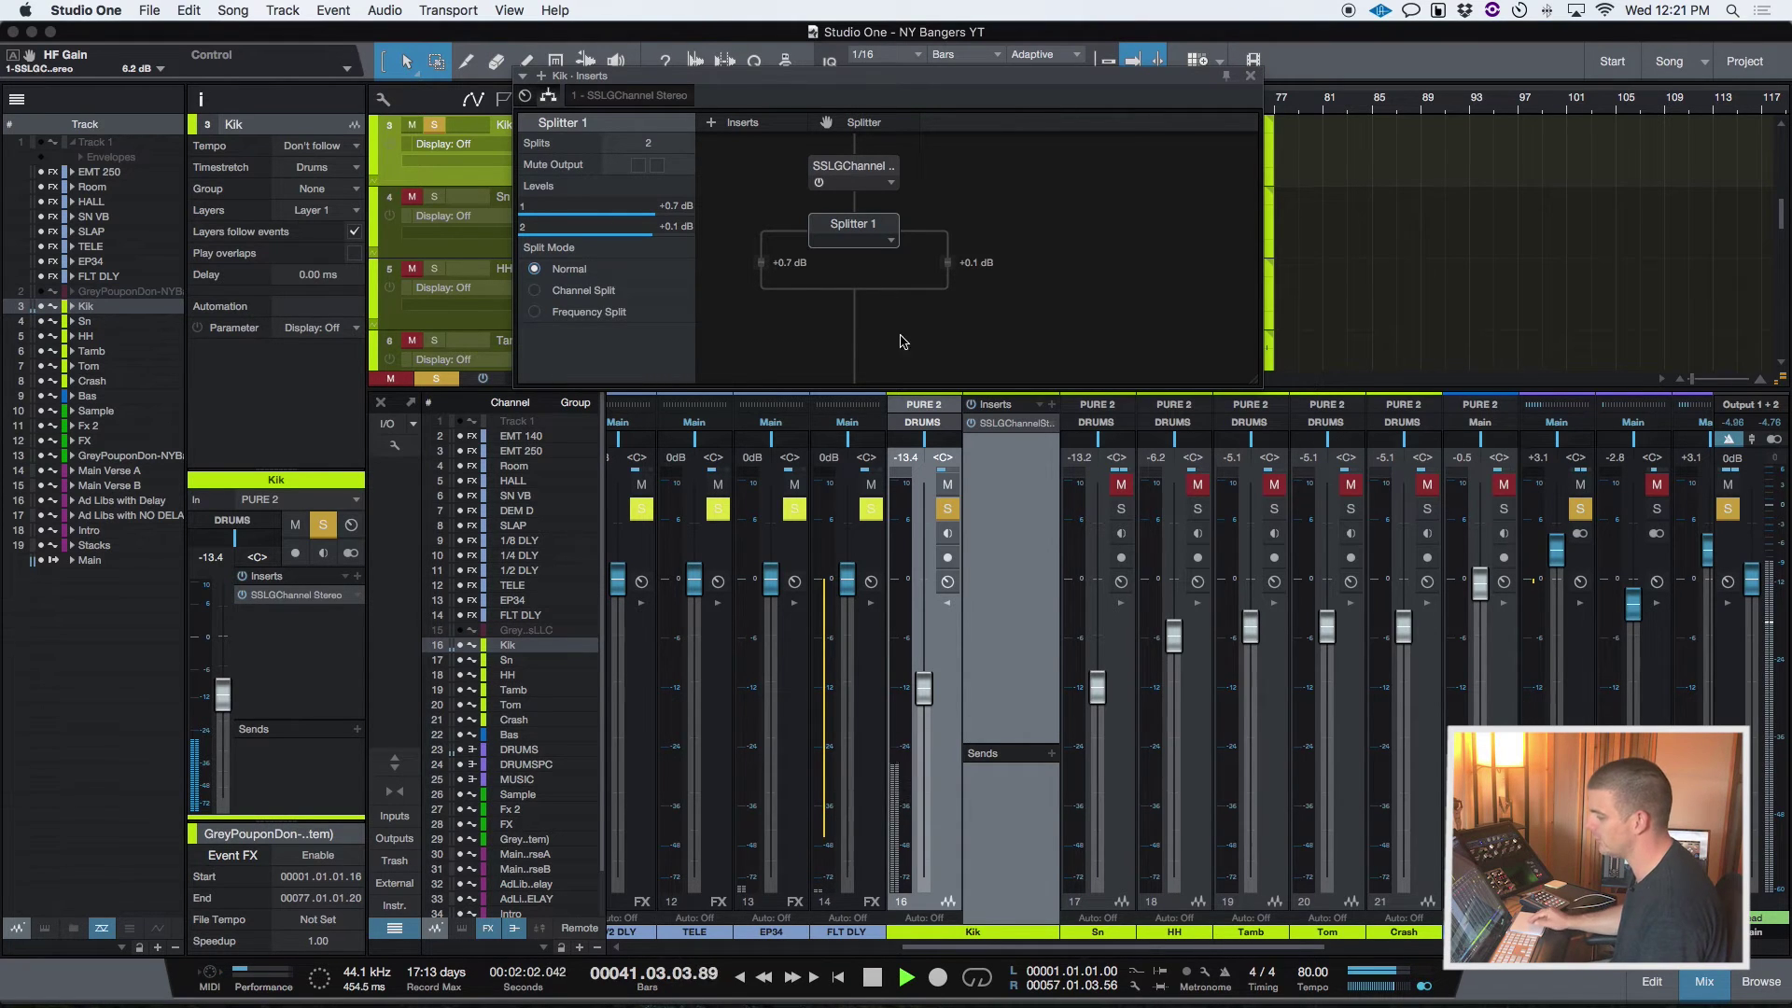
{"action": "left_click", "coordinate": [777, 271], "text": "alt"}
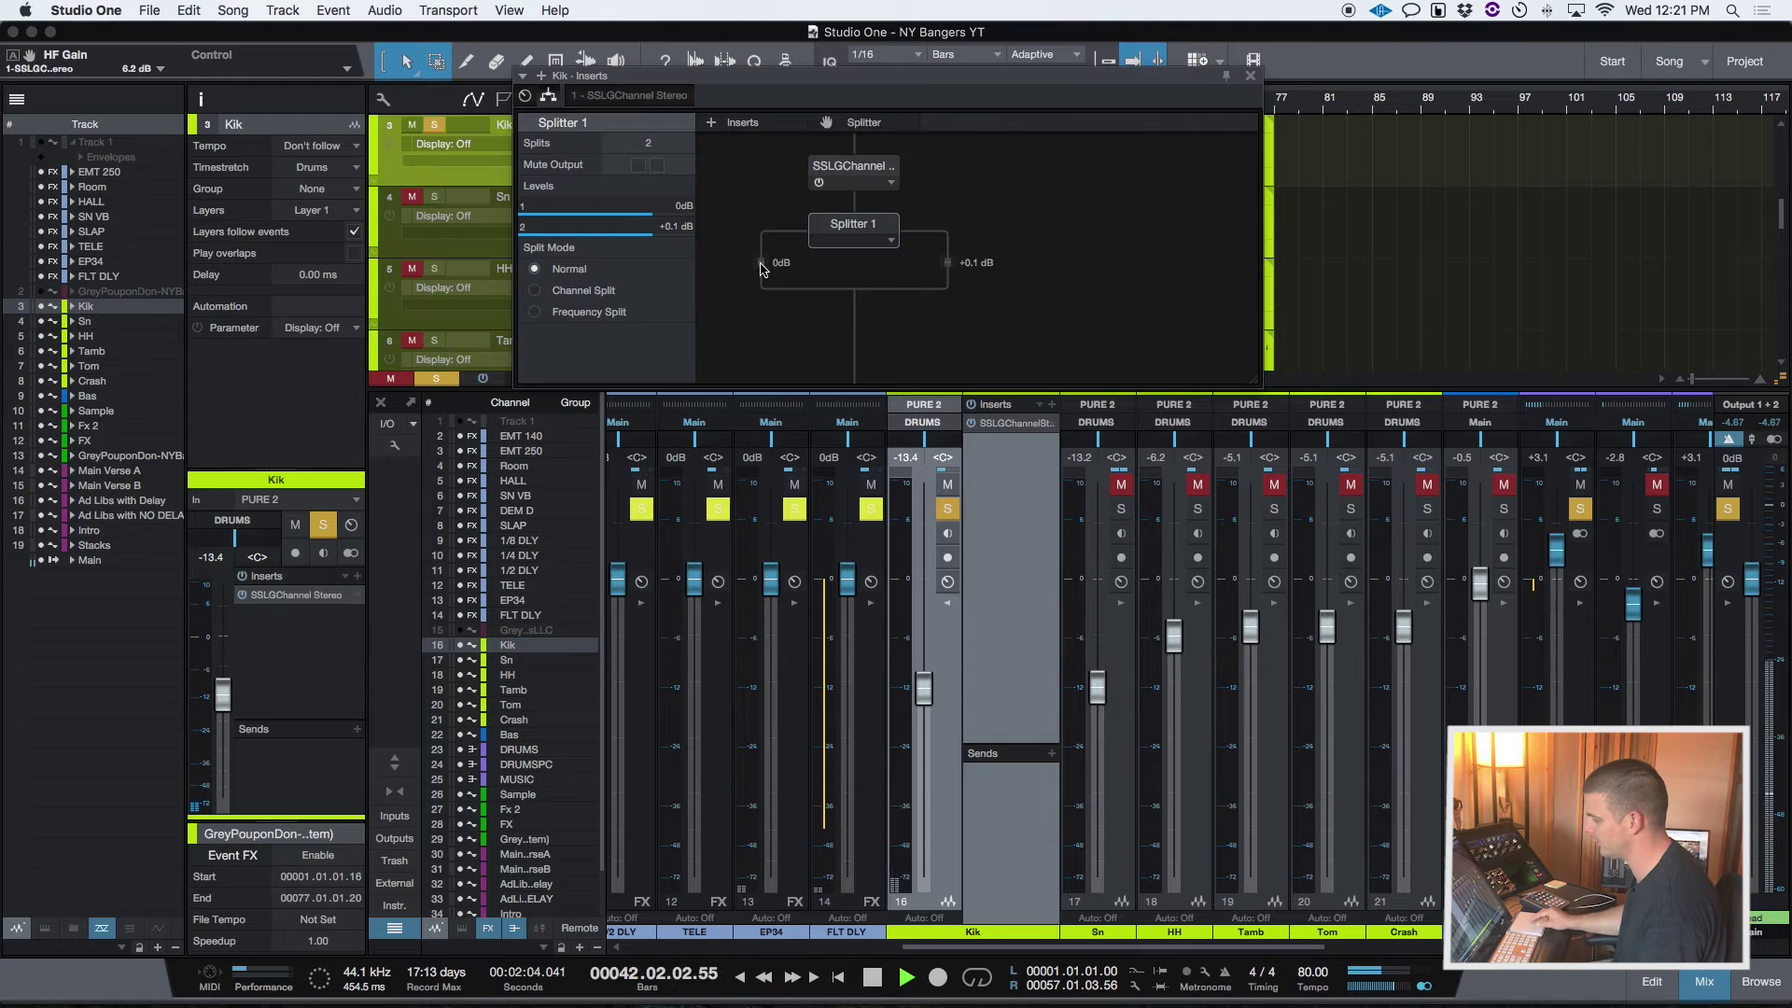
{"action": "left_click", "coordinate": [952, 265], "text": "alt"}
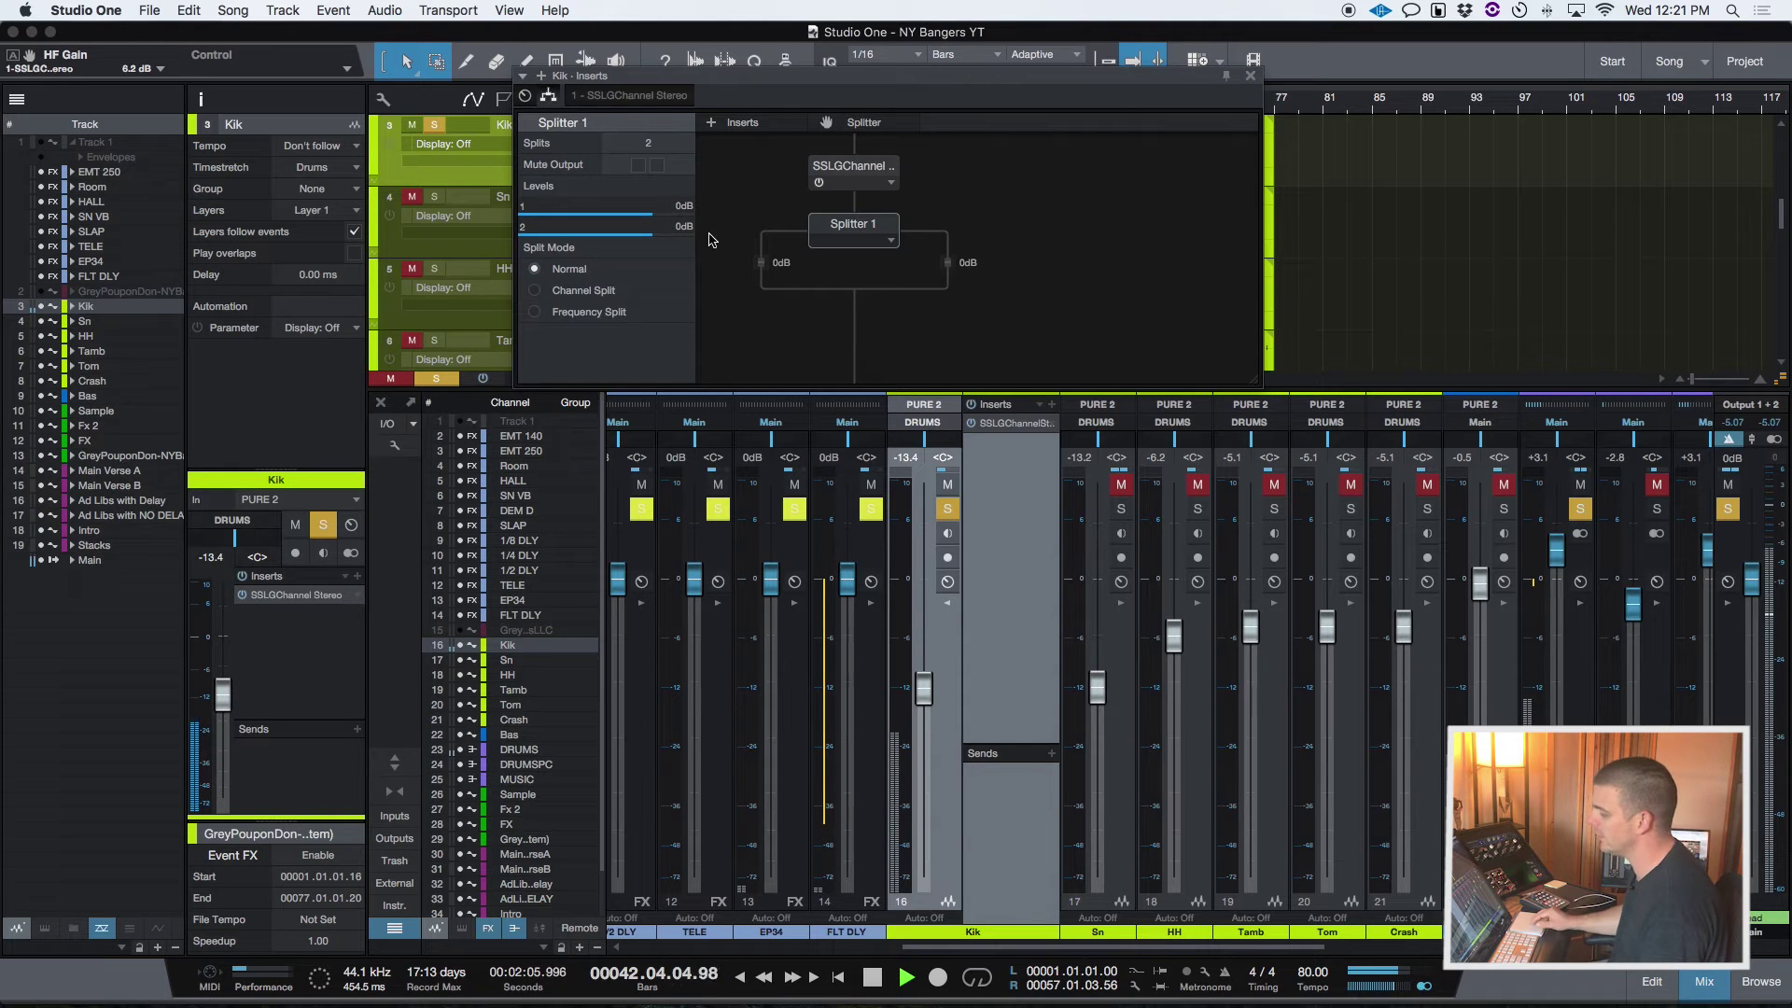
{"action": "key", "text": "space"}
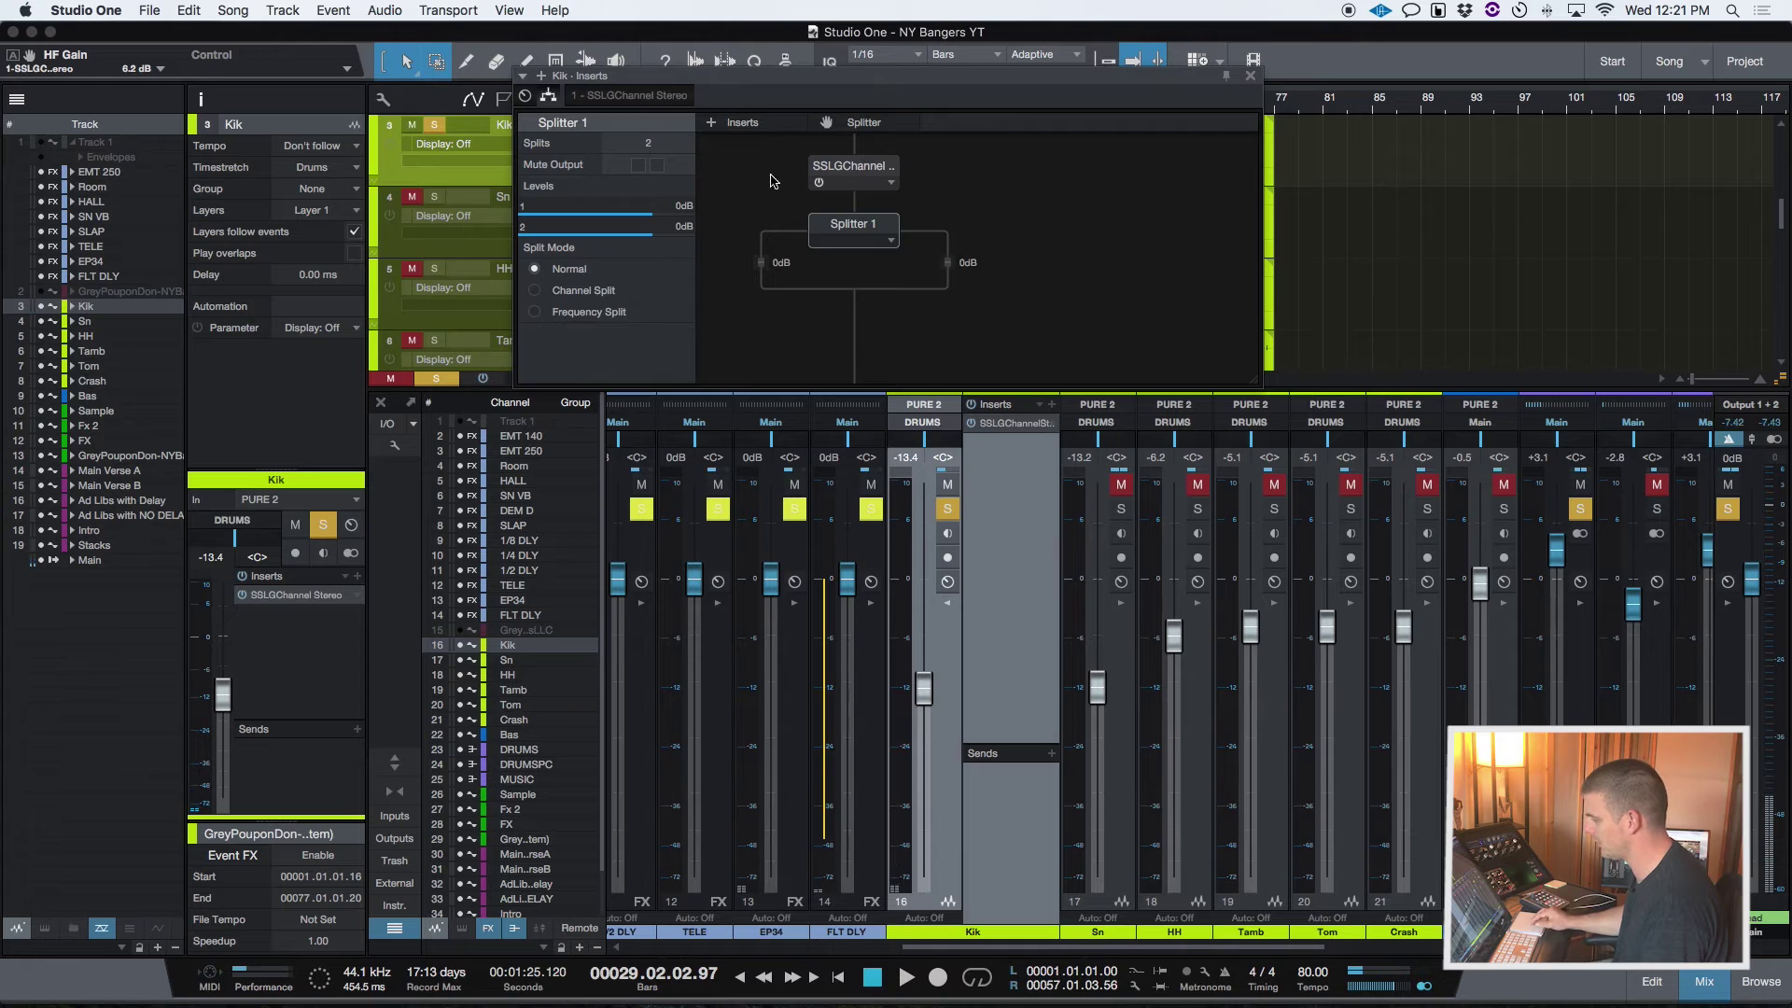
Step: Insert the UAD dbx 160 compressor and move it into the Splitter's second branch
{"action": "left_click", "coordinate": [780, 123]}
{"action": "type", "text": "dbx"}
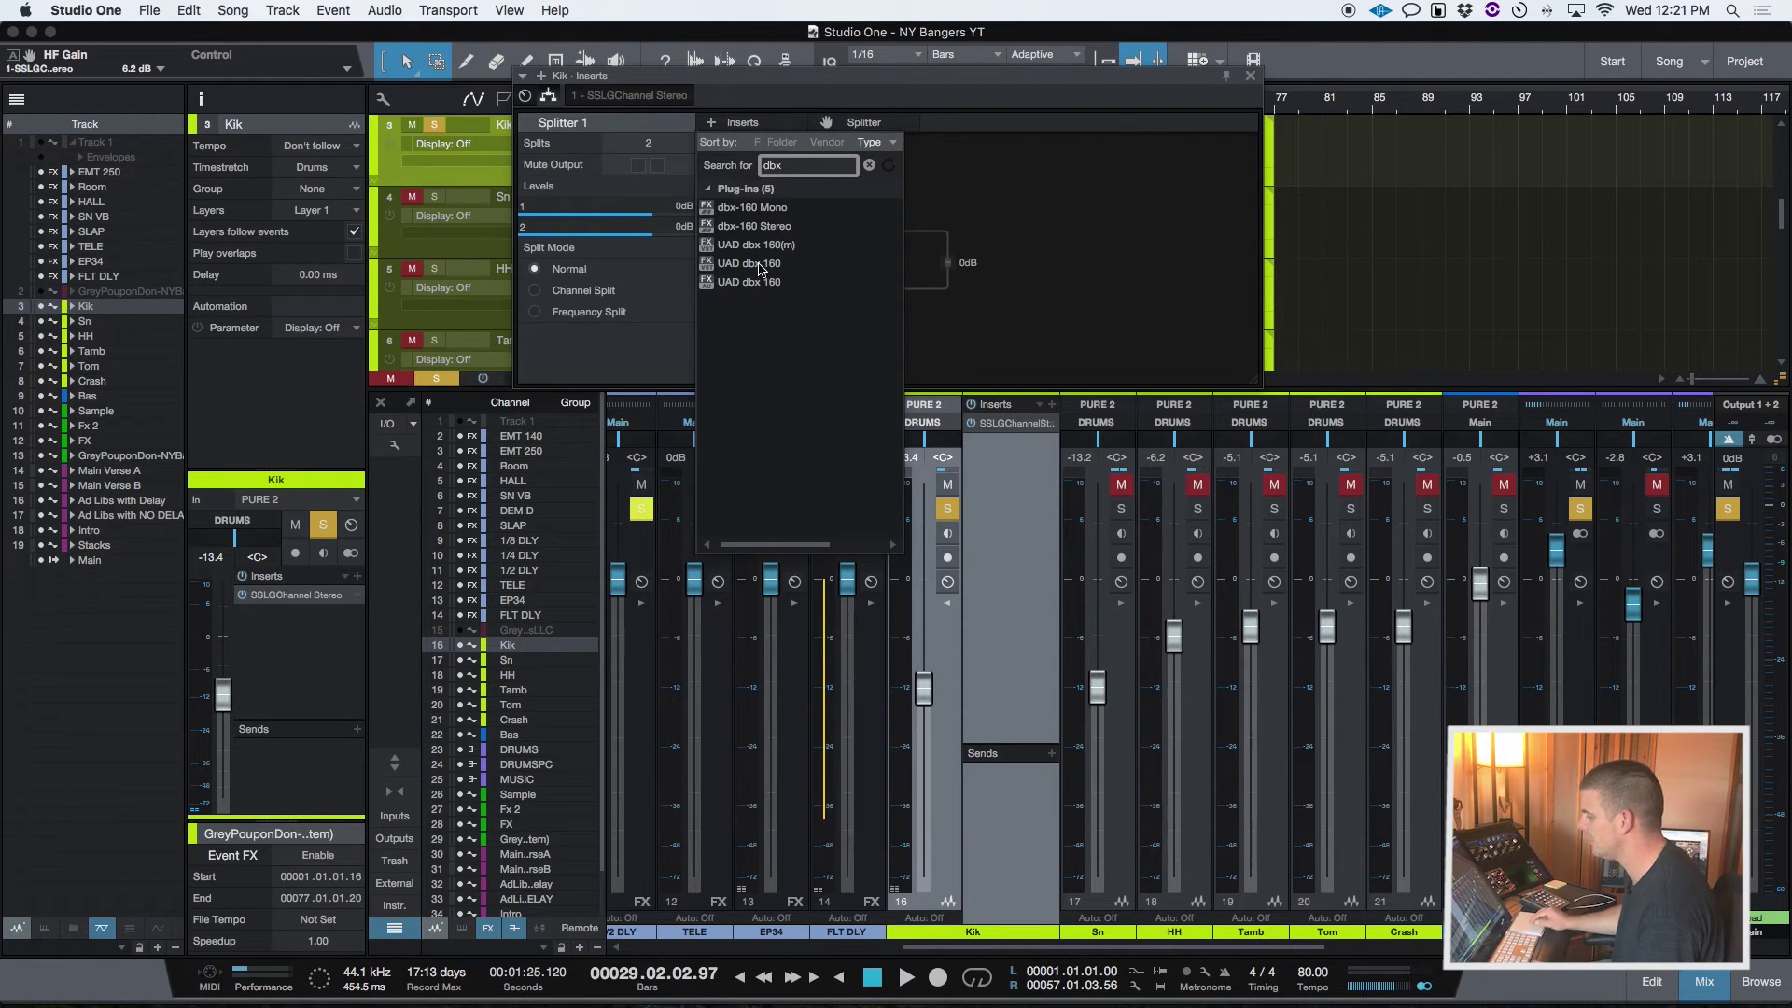
{"action": "double_click", "coordinate": [781, 280]}
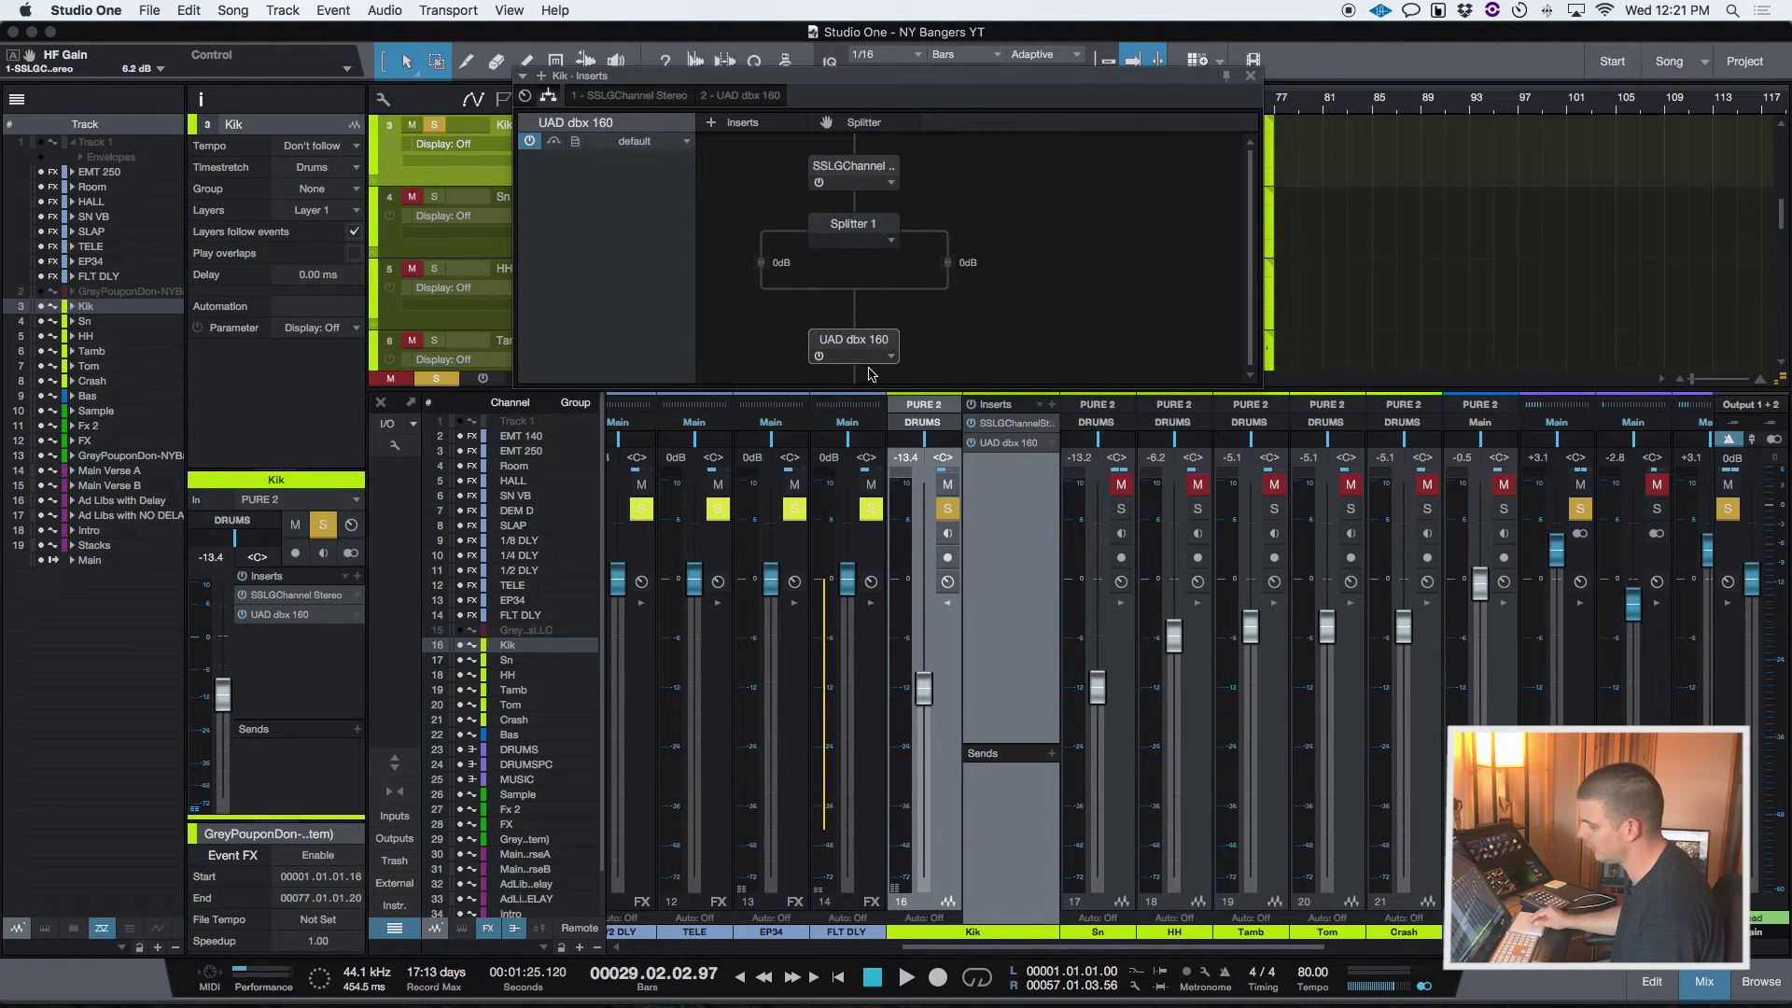
{"action": "left_click_drag", "start_coordinate": [938, 317], "coordinate": [952, 247]}
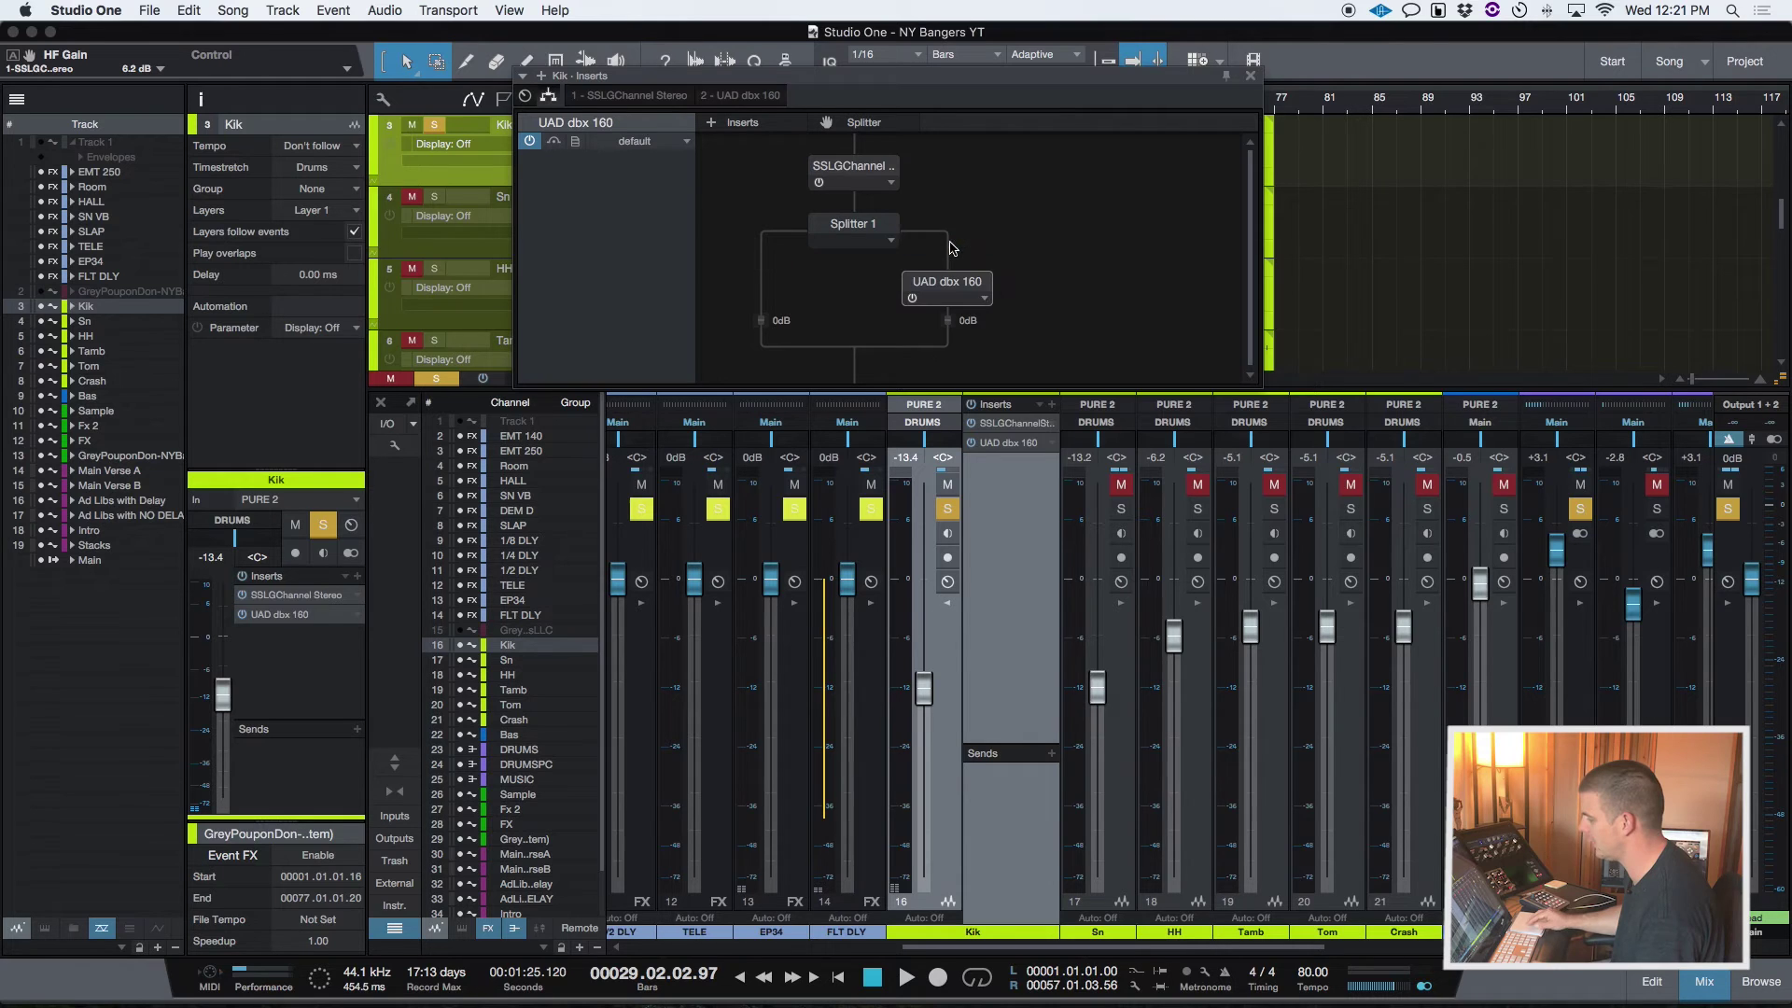
Step: While the kick plays, set the dbx 160's compression to about 5.63:1 and its output gain to about 2.15 dB
{"action": "double_click", "coordinate": [949, 286]}
{"action": "key", "text": "space"}
{"action": "left_click_drag", "start_coordinate": [656, 209], "coordinate": [796, 202]}
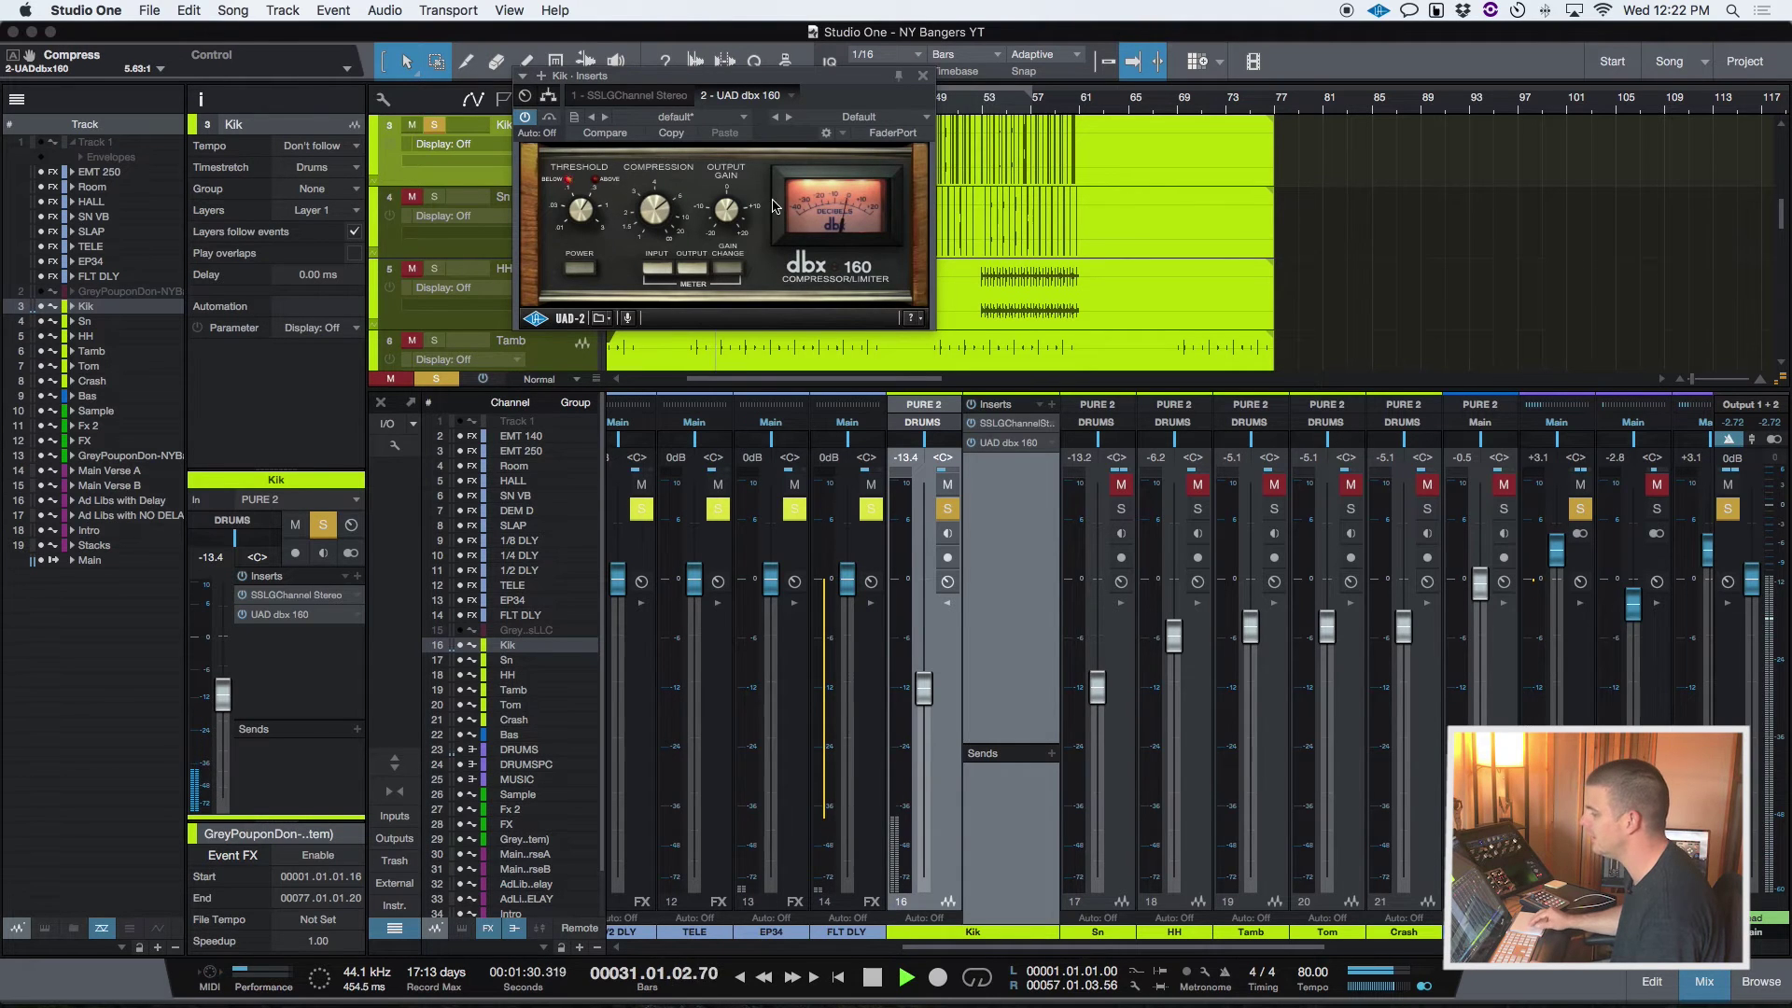
{"action": "key", "text": "space"}
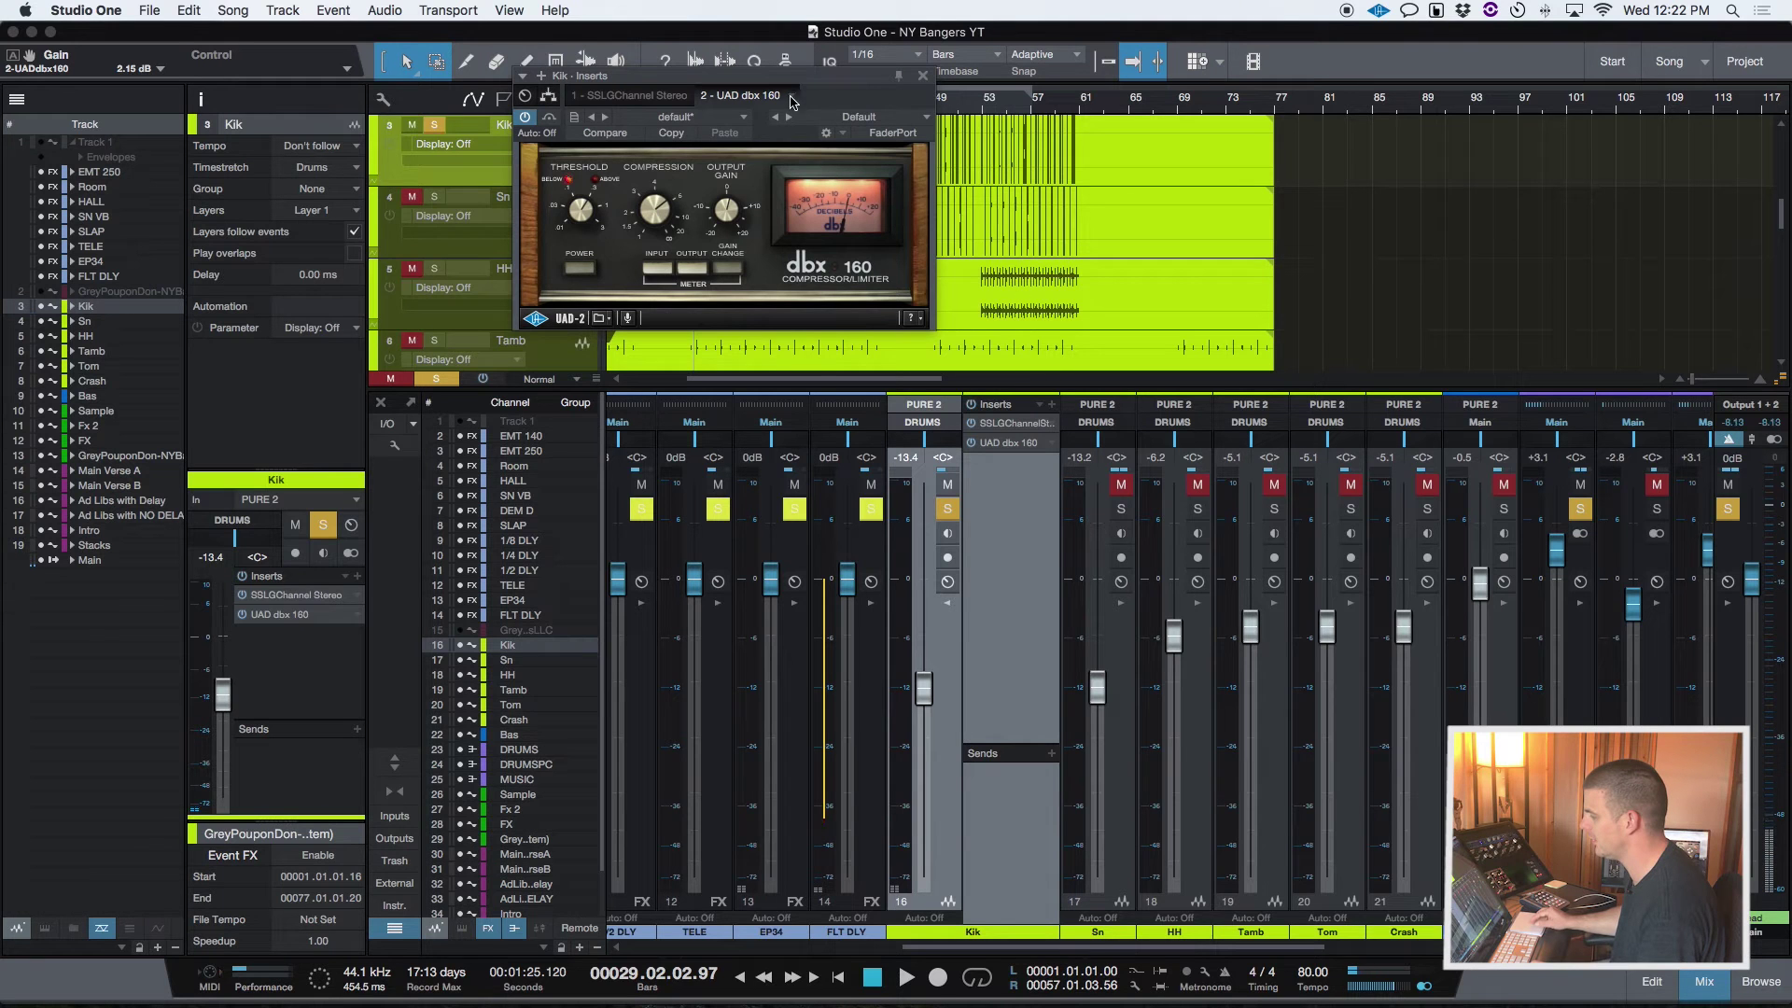
{"action": "left_click", "coordinate": [653, 95]}
{"action": "left_click", "coordinate": [737, 96]}
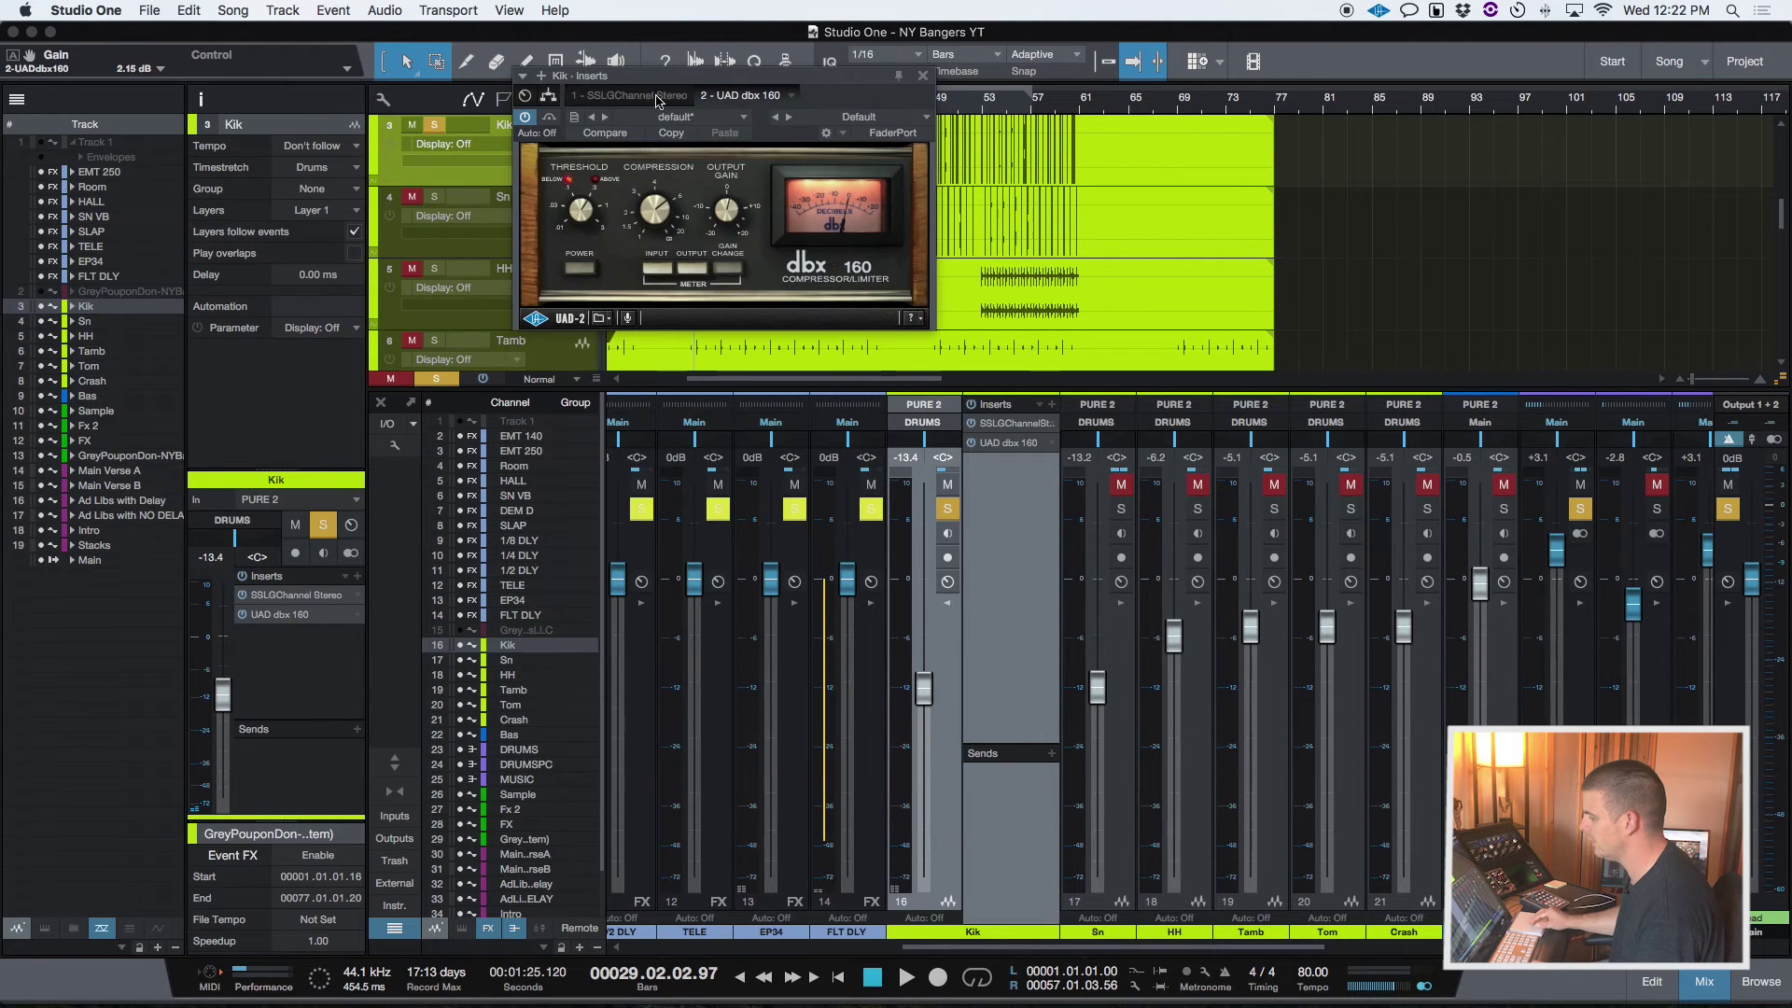
{"action": "left_click", "coordinate": [550, 96]}
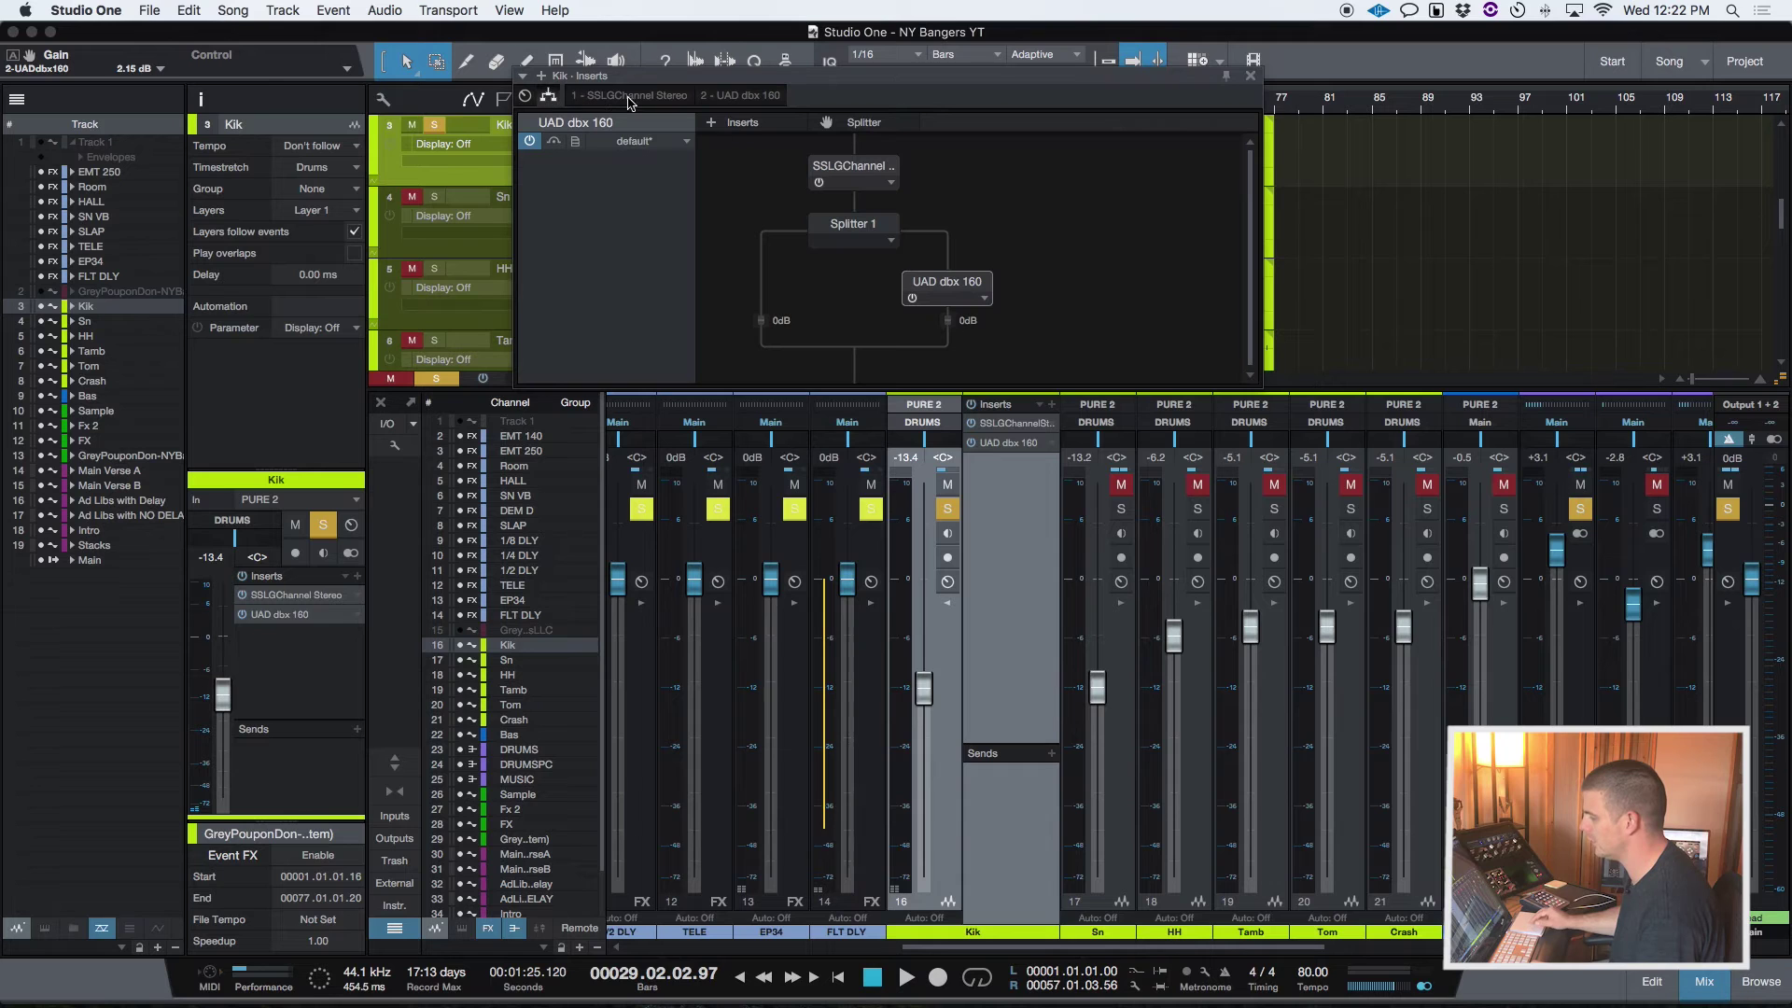
{"action": "left_click", "coordinate": [760, 124]}
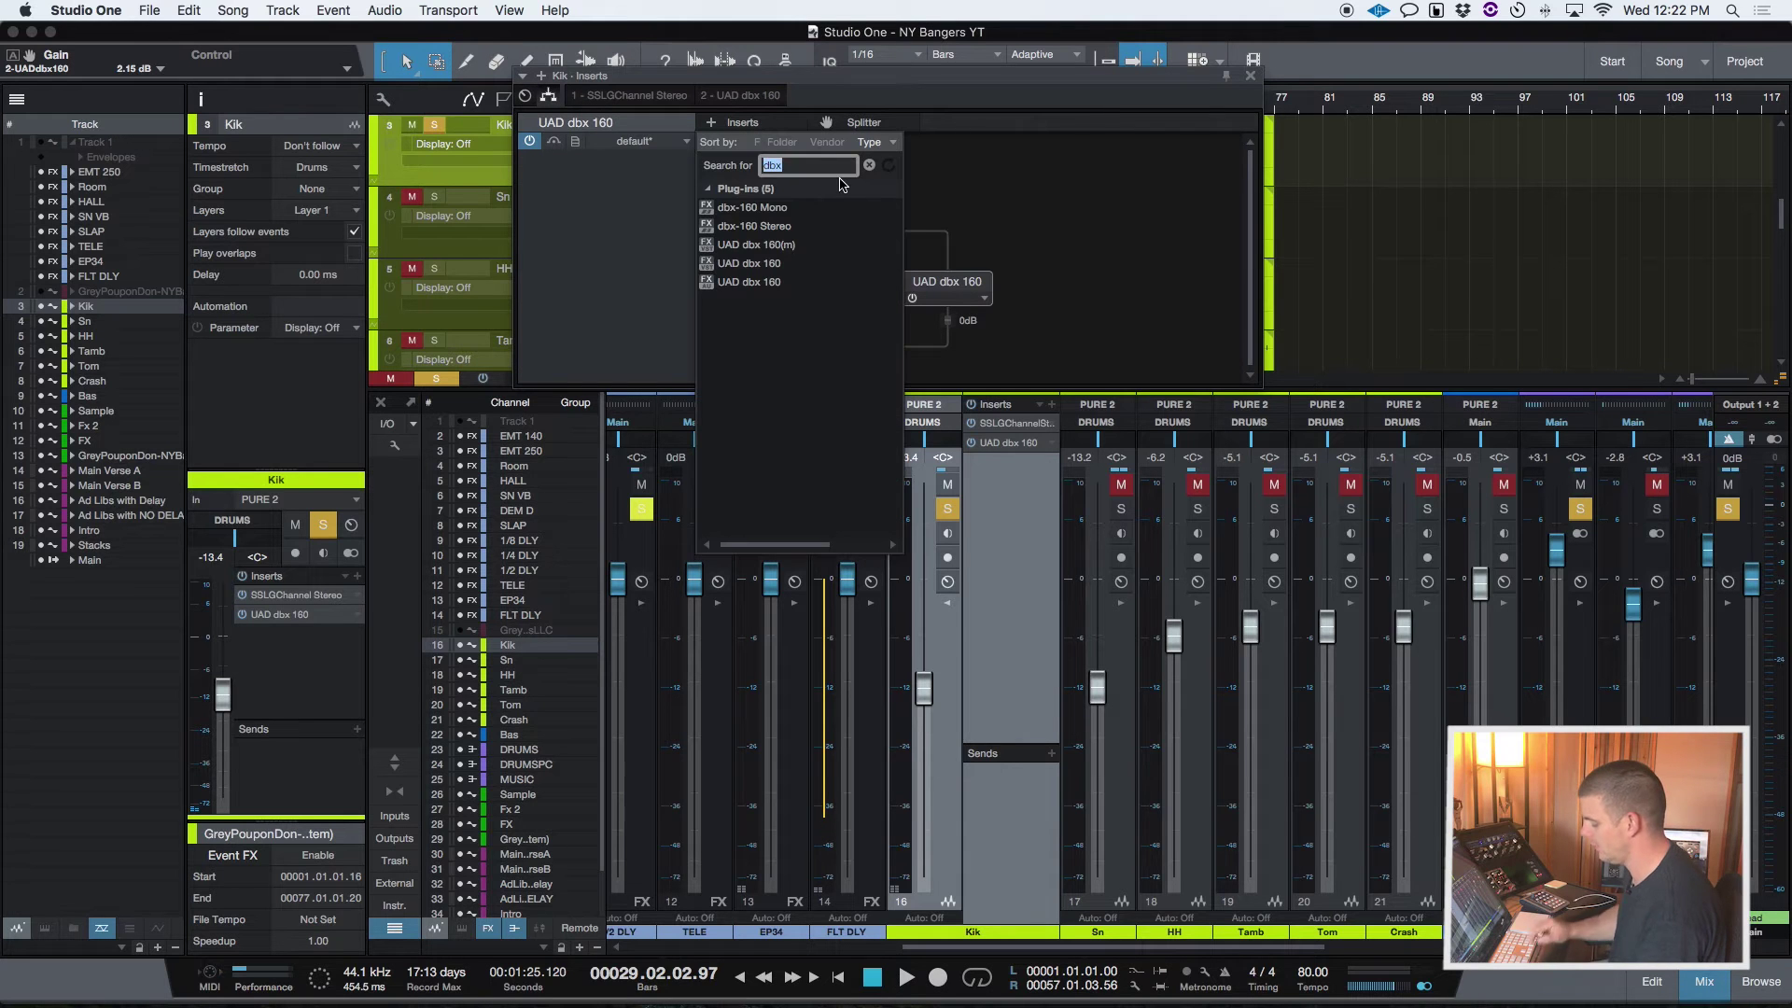
{"action": "type", "text": "pul"}
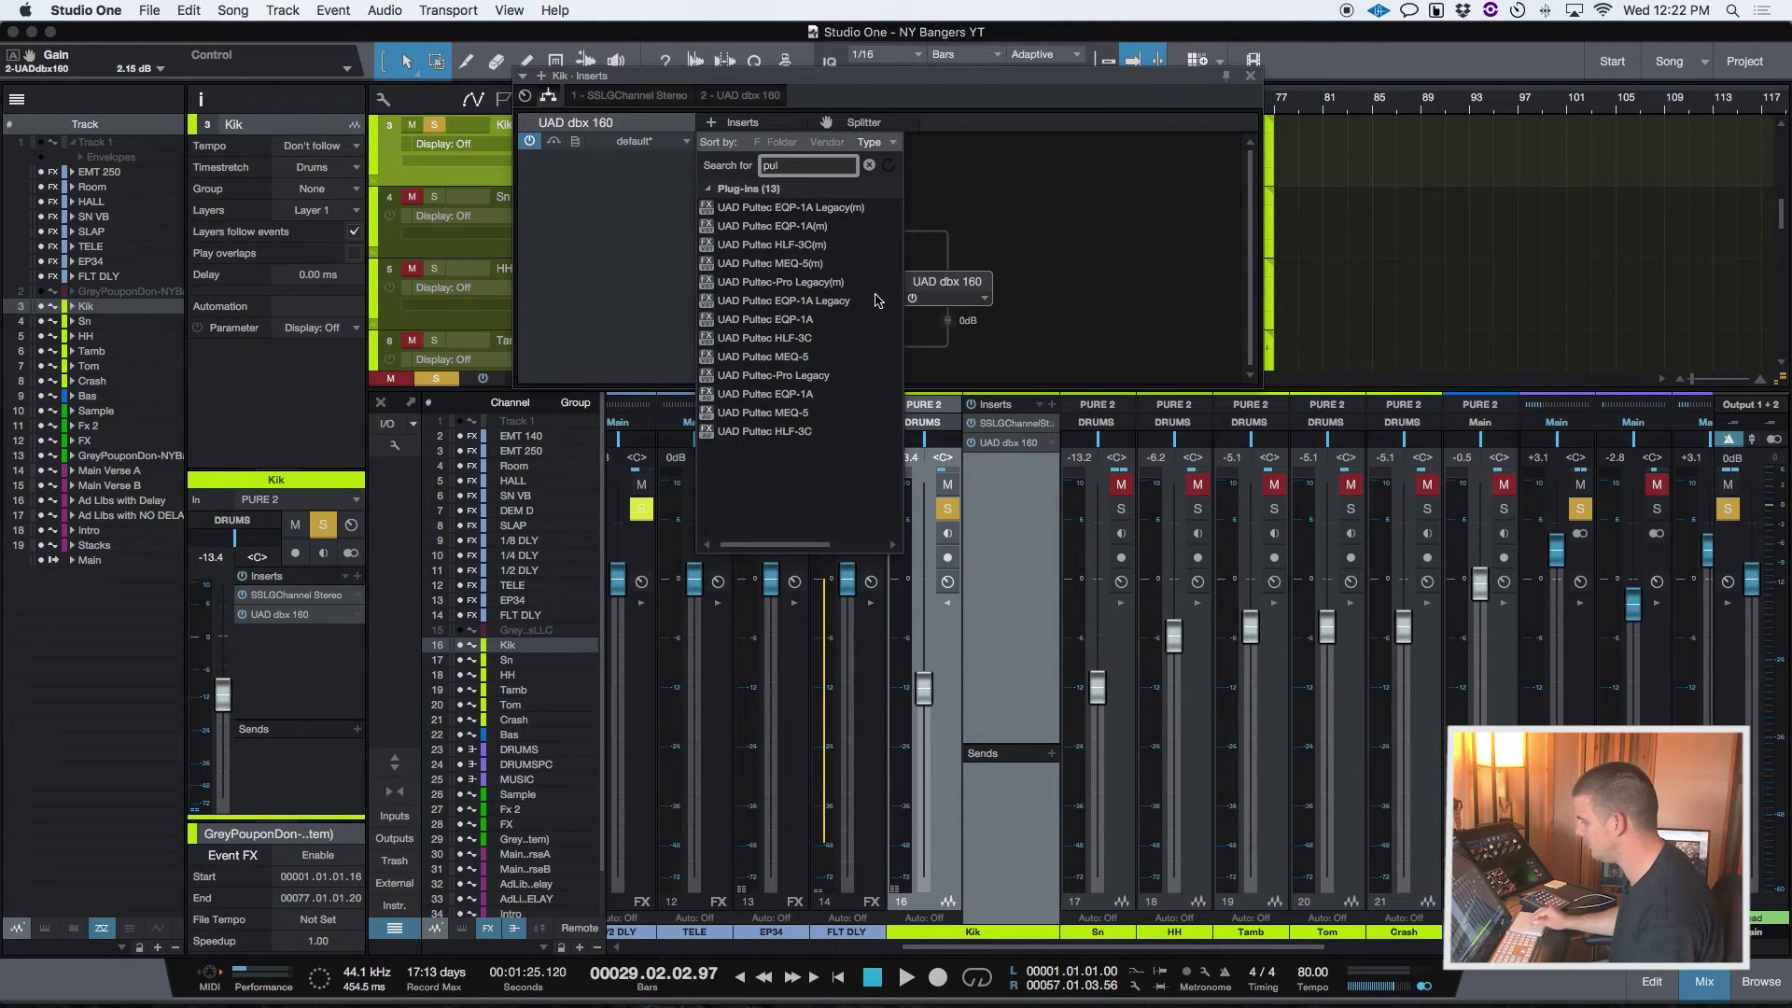
{"action": "left_click", "coordinate": [776, 357]}
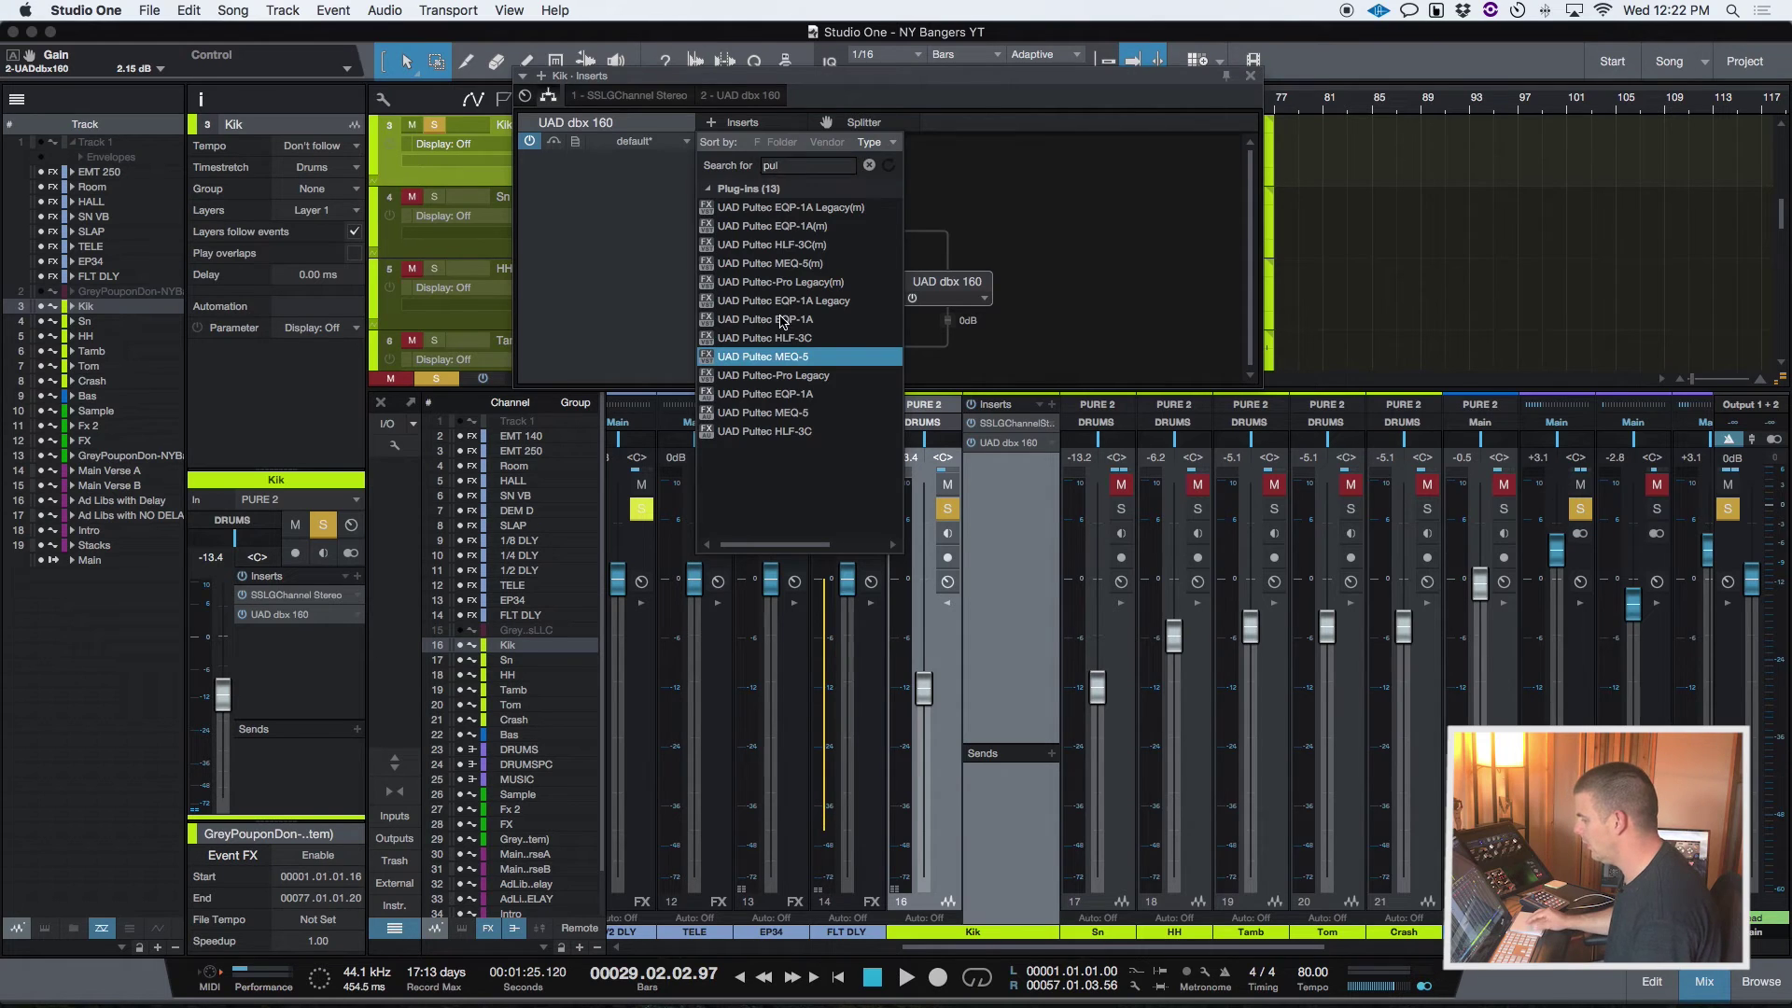
{"action": "key", "text": "Return"}
{"action": "left_click_drag", "start_coordinate": [837, 340], "coordinate": [940, 261]}
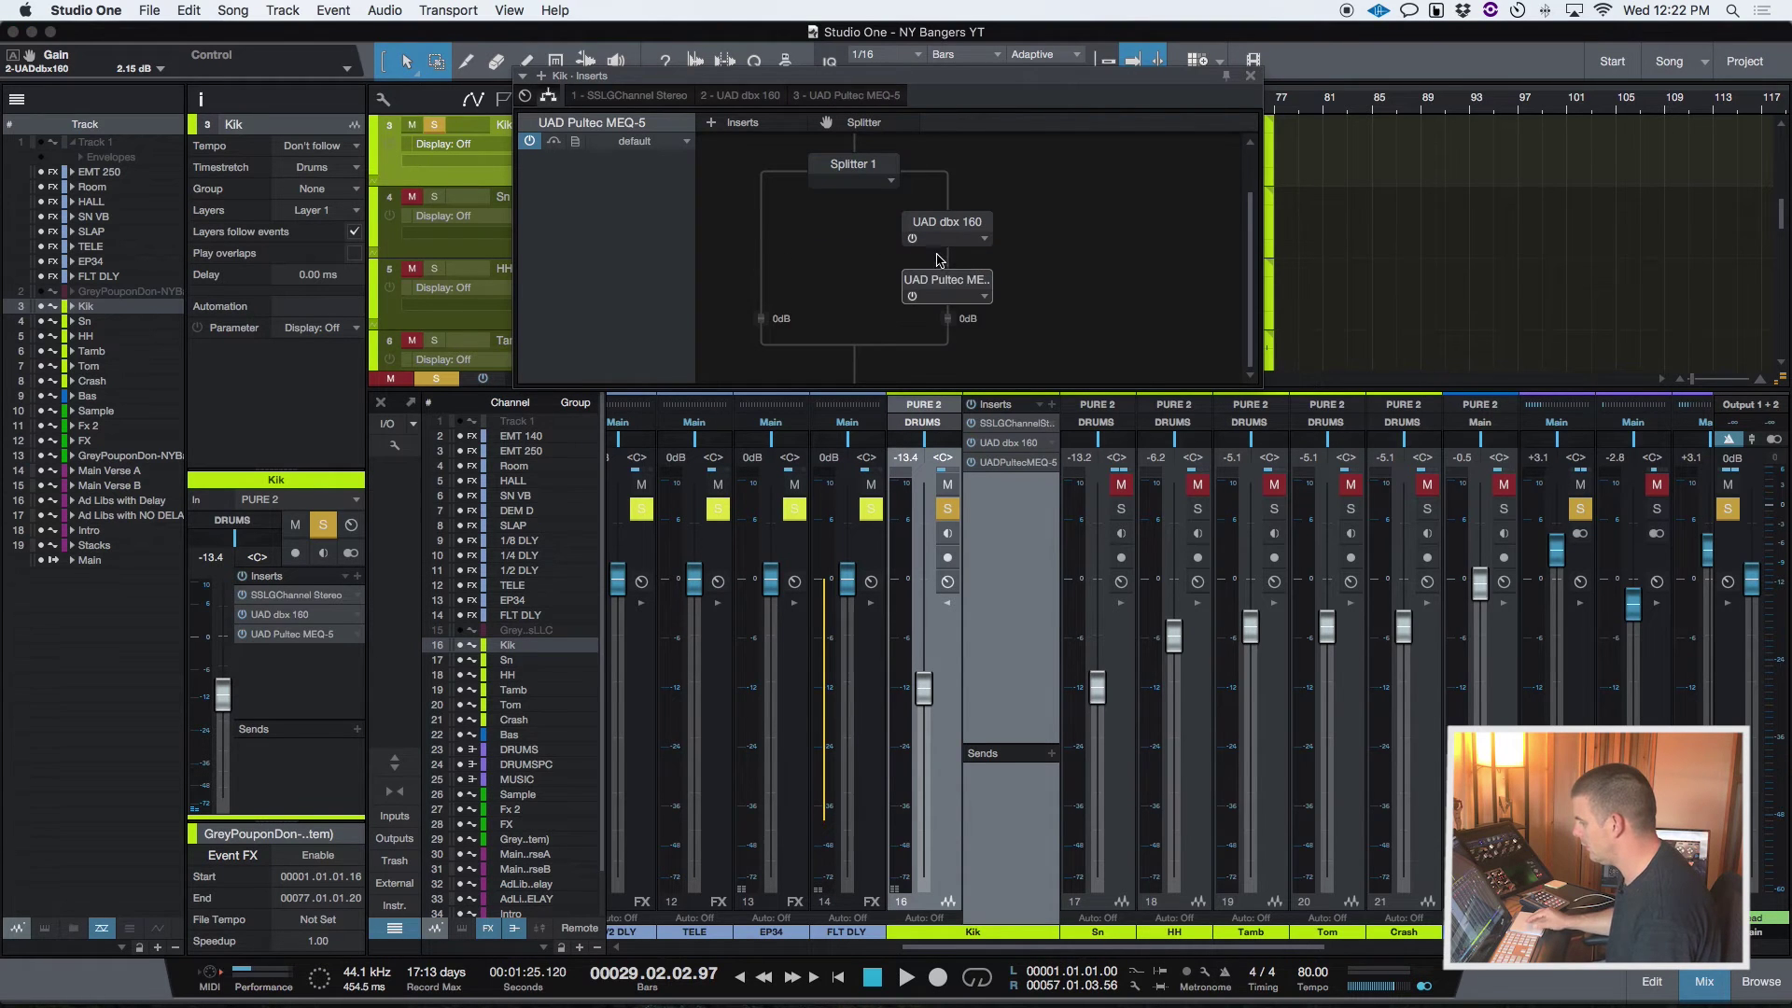
{"action": "double_click", "coordinate": [944, 281]}
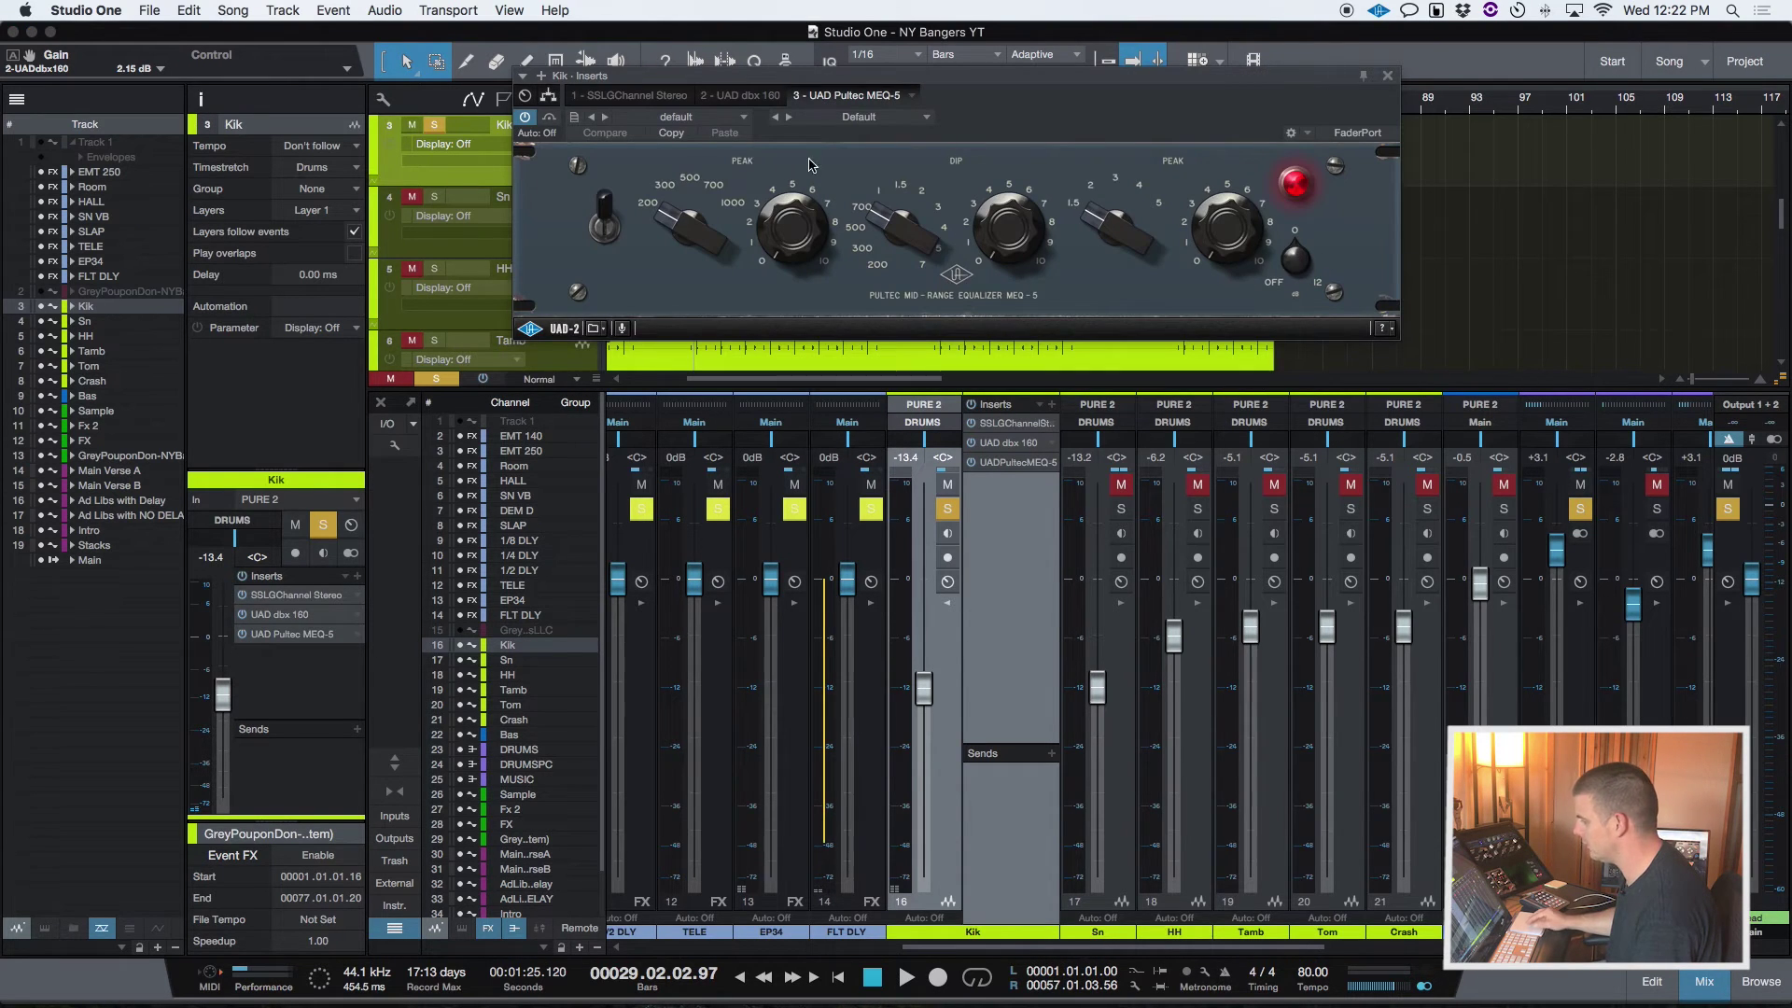
{"action": "left_click", "coordinate": [912, 96]}
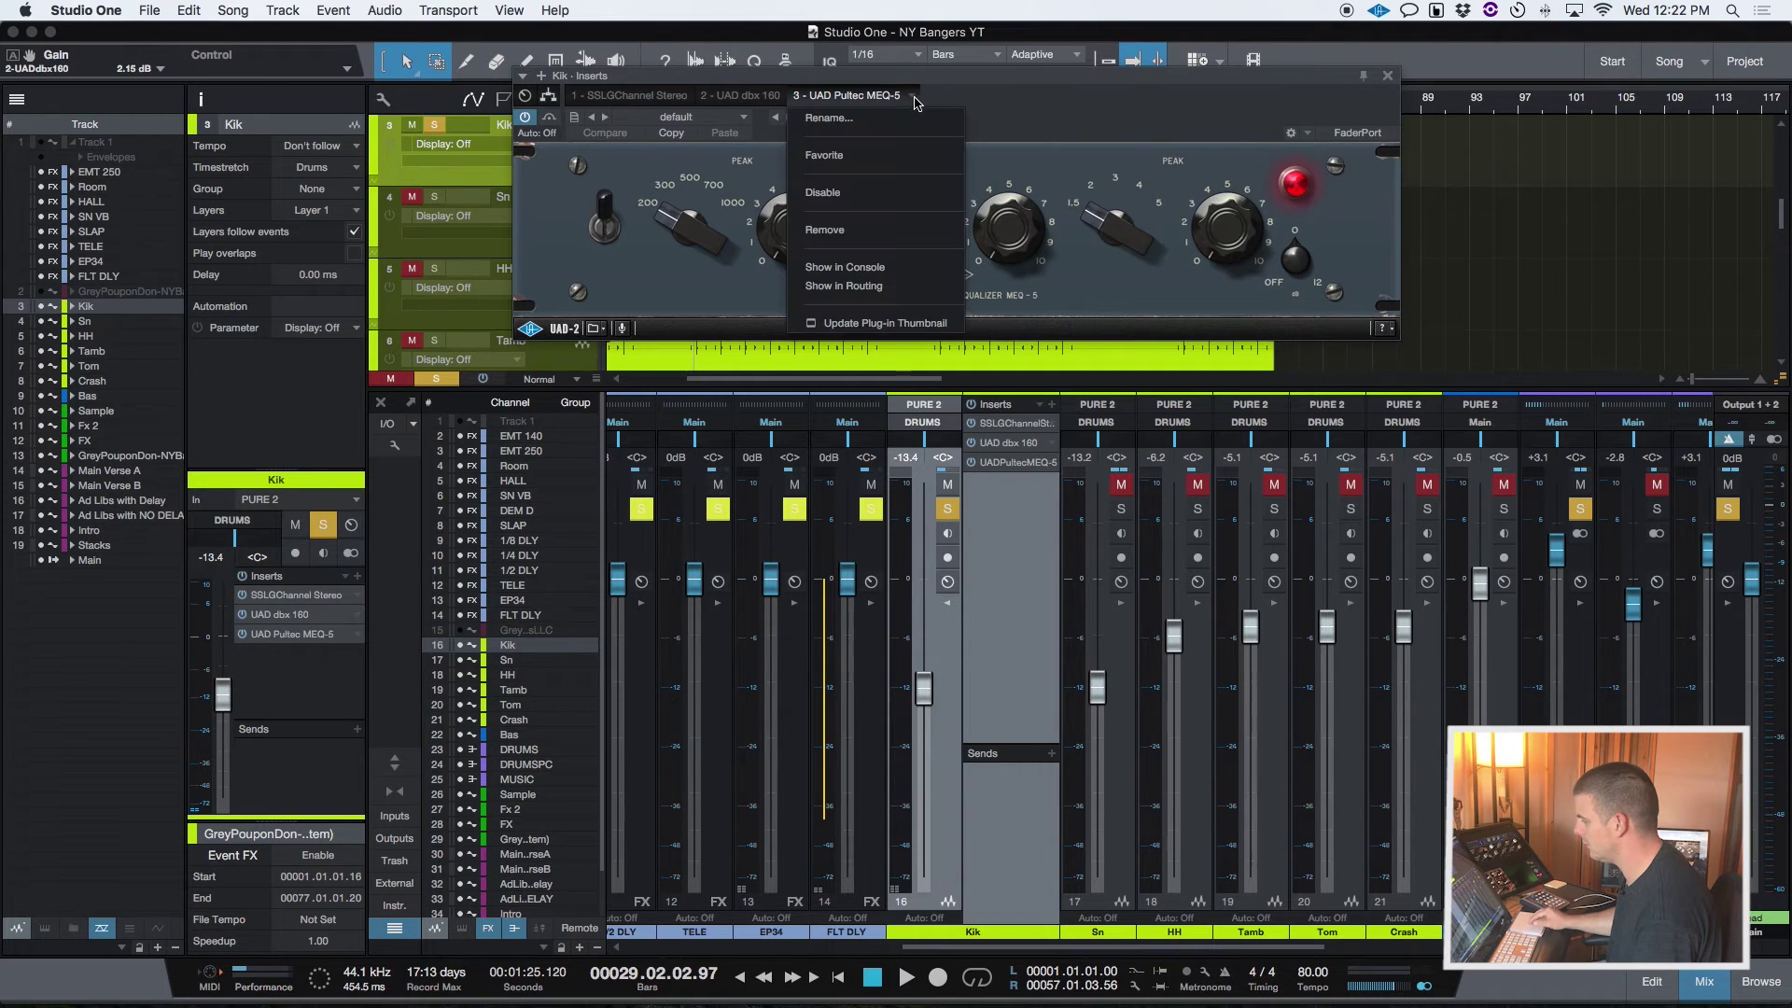
{"action": "left_click", "coordinate": [863, 228]}
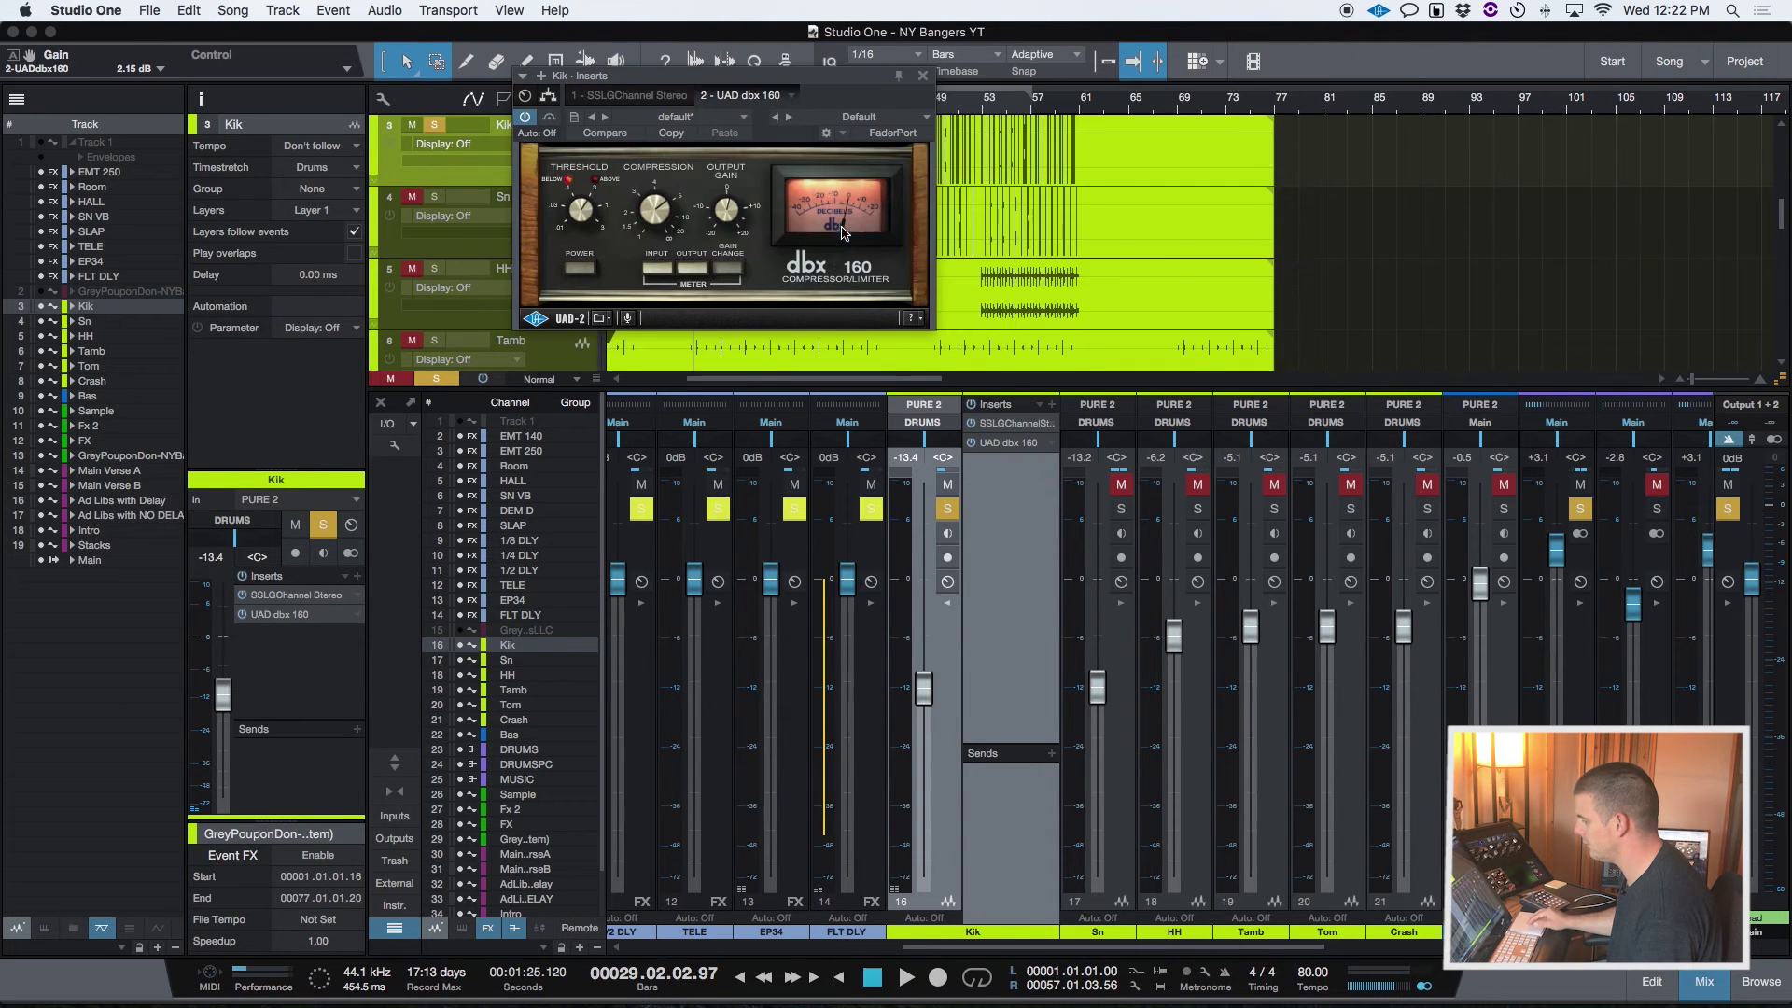
Step: Insert the UAD Pultec EQP-1A and place it after the dbx 160 in the Splitter's second branch
{"action": "left_click", "coordinate": [554, 98]}
{"action": "left_click", "coordinate": [746, 124]}
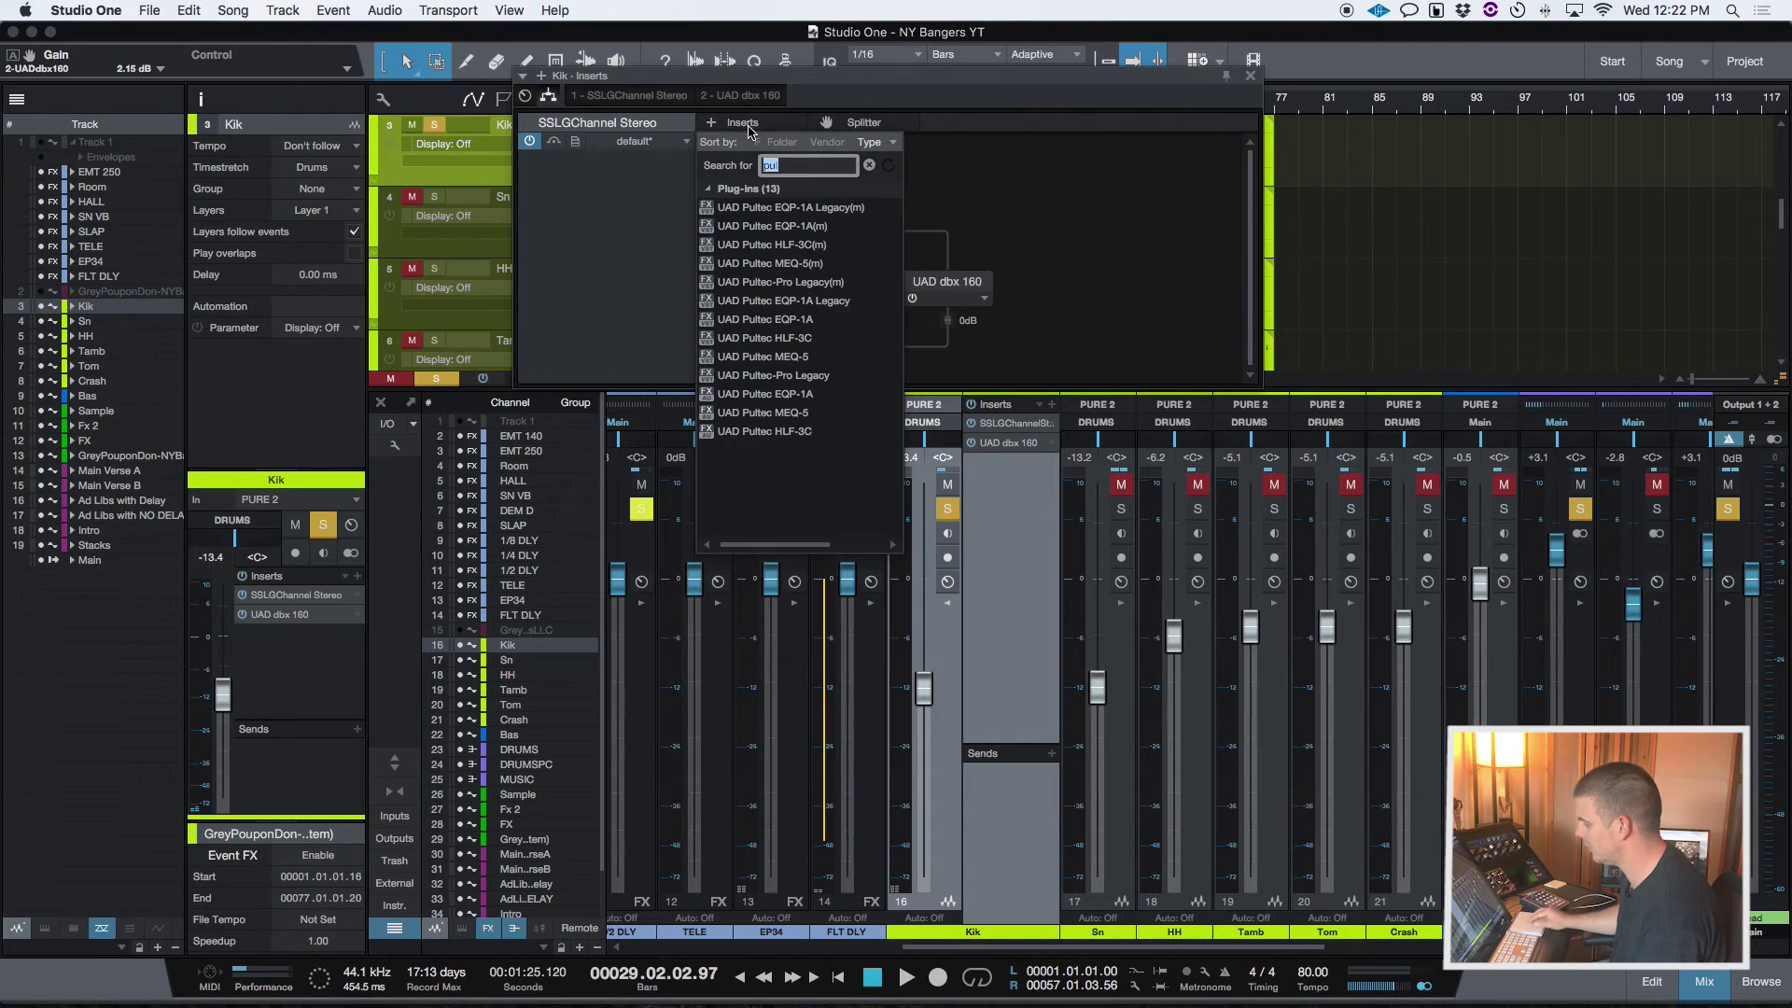
{"action": "left_click", "coordinate": [768, 322]}
{"action": "double_click", "coordinate": [768, 321]}
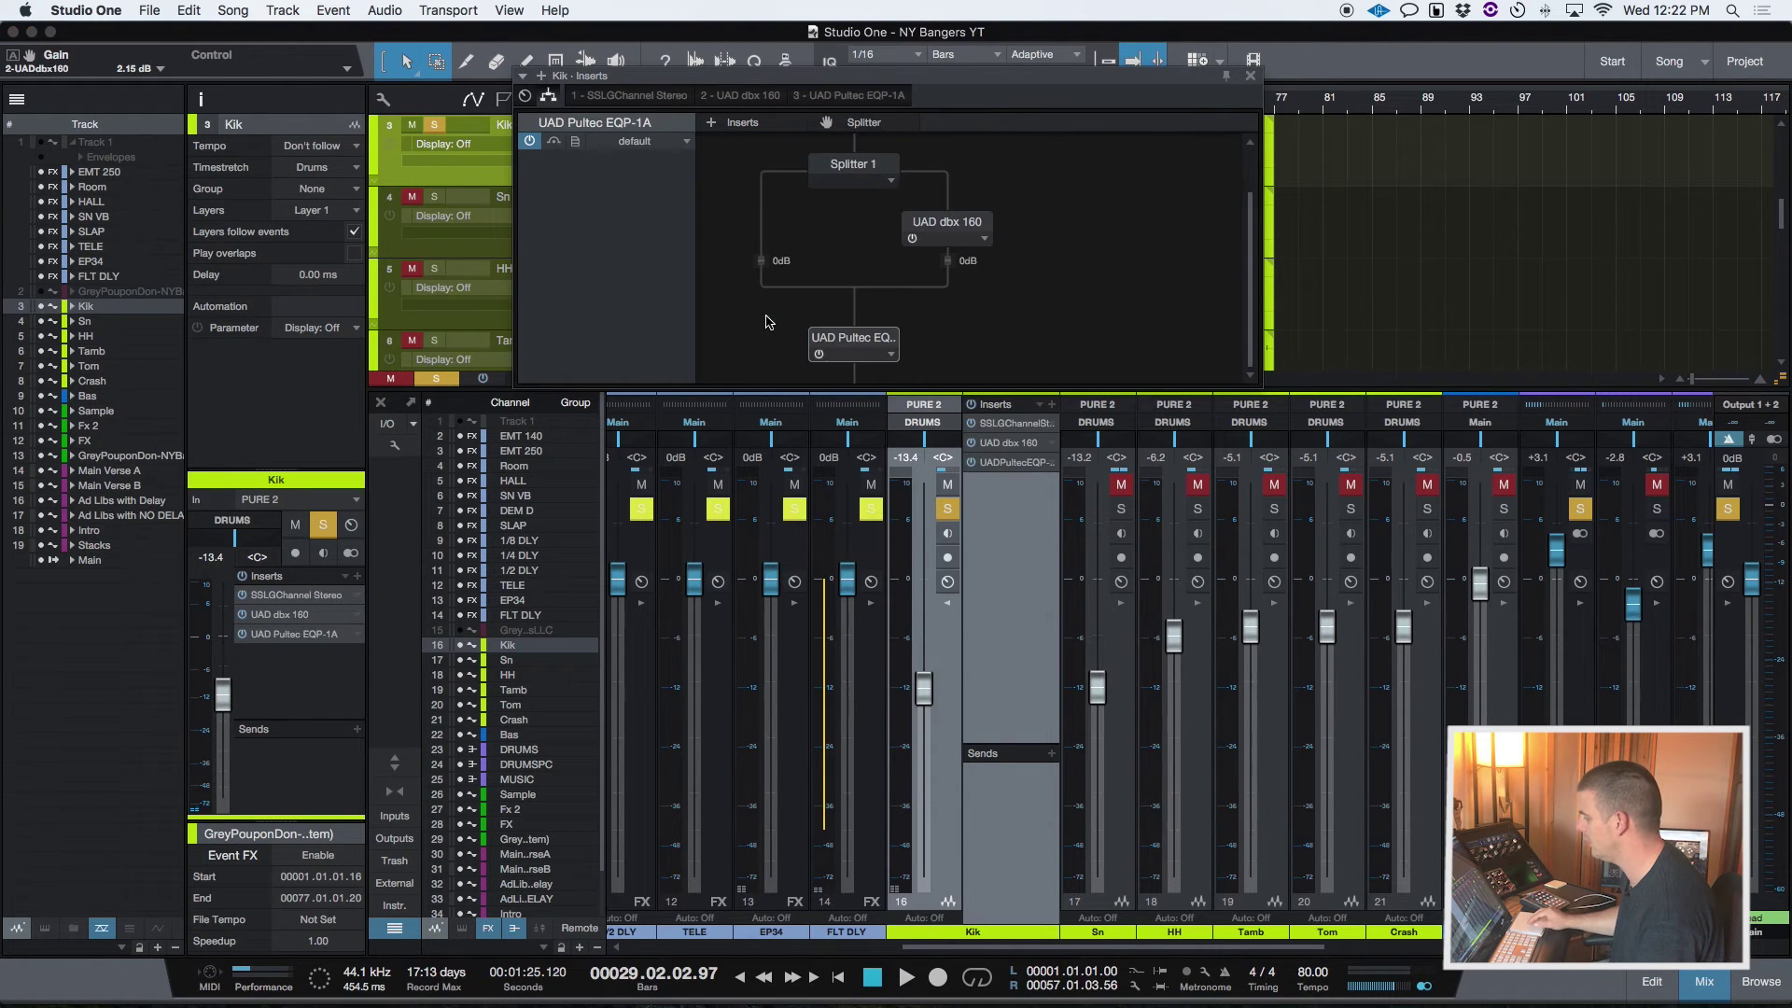
{"action": "left_click_drag", "start_coordinate": [878, 329], "coordinate": [968, 301]}
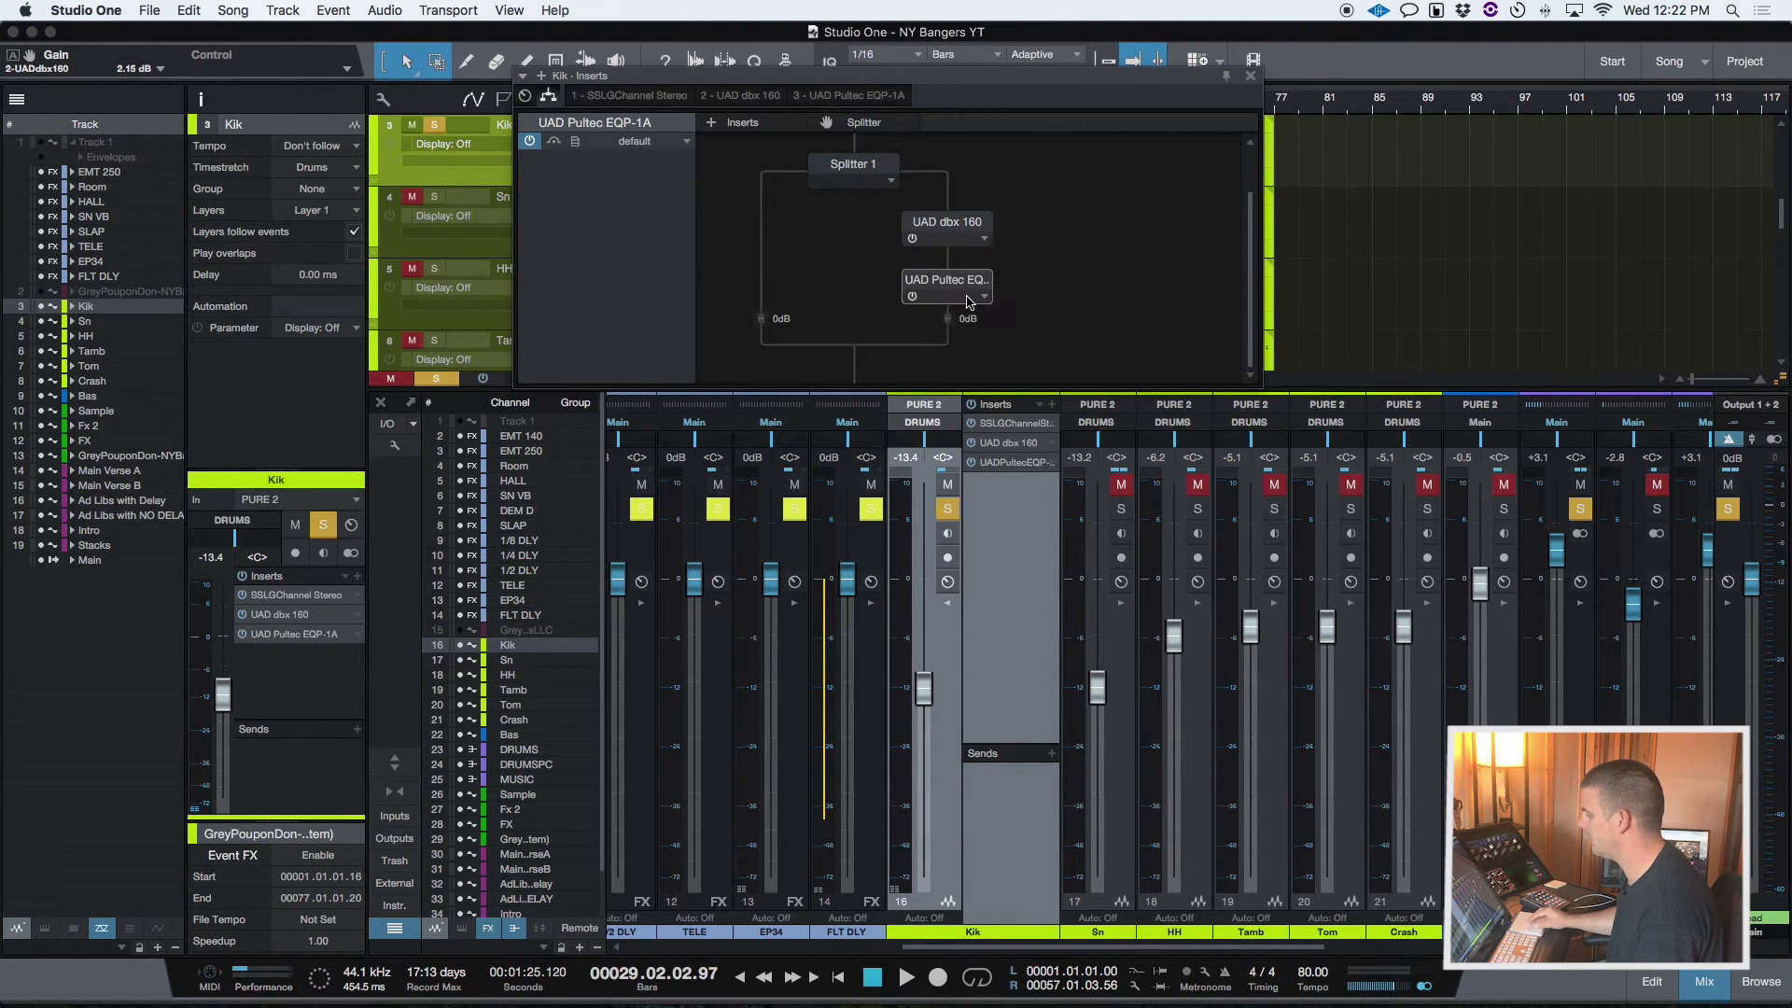
Step: Set the Pultec EQP-1A's low frequency to 60 CPS and its low boost to about 4.35, then briefly play the kick
{"action": "double_click", "coordinate": [968, 302]}
{"action": "left_click_drag", "start_coordinate": [808, 292], "coordinate": [851, 254]}
{"action": "key", "text": "space"}
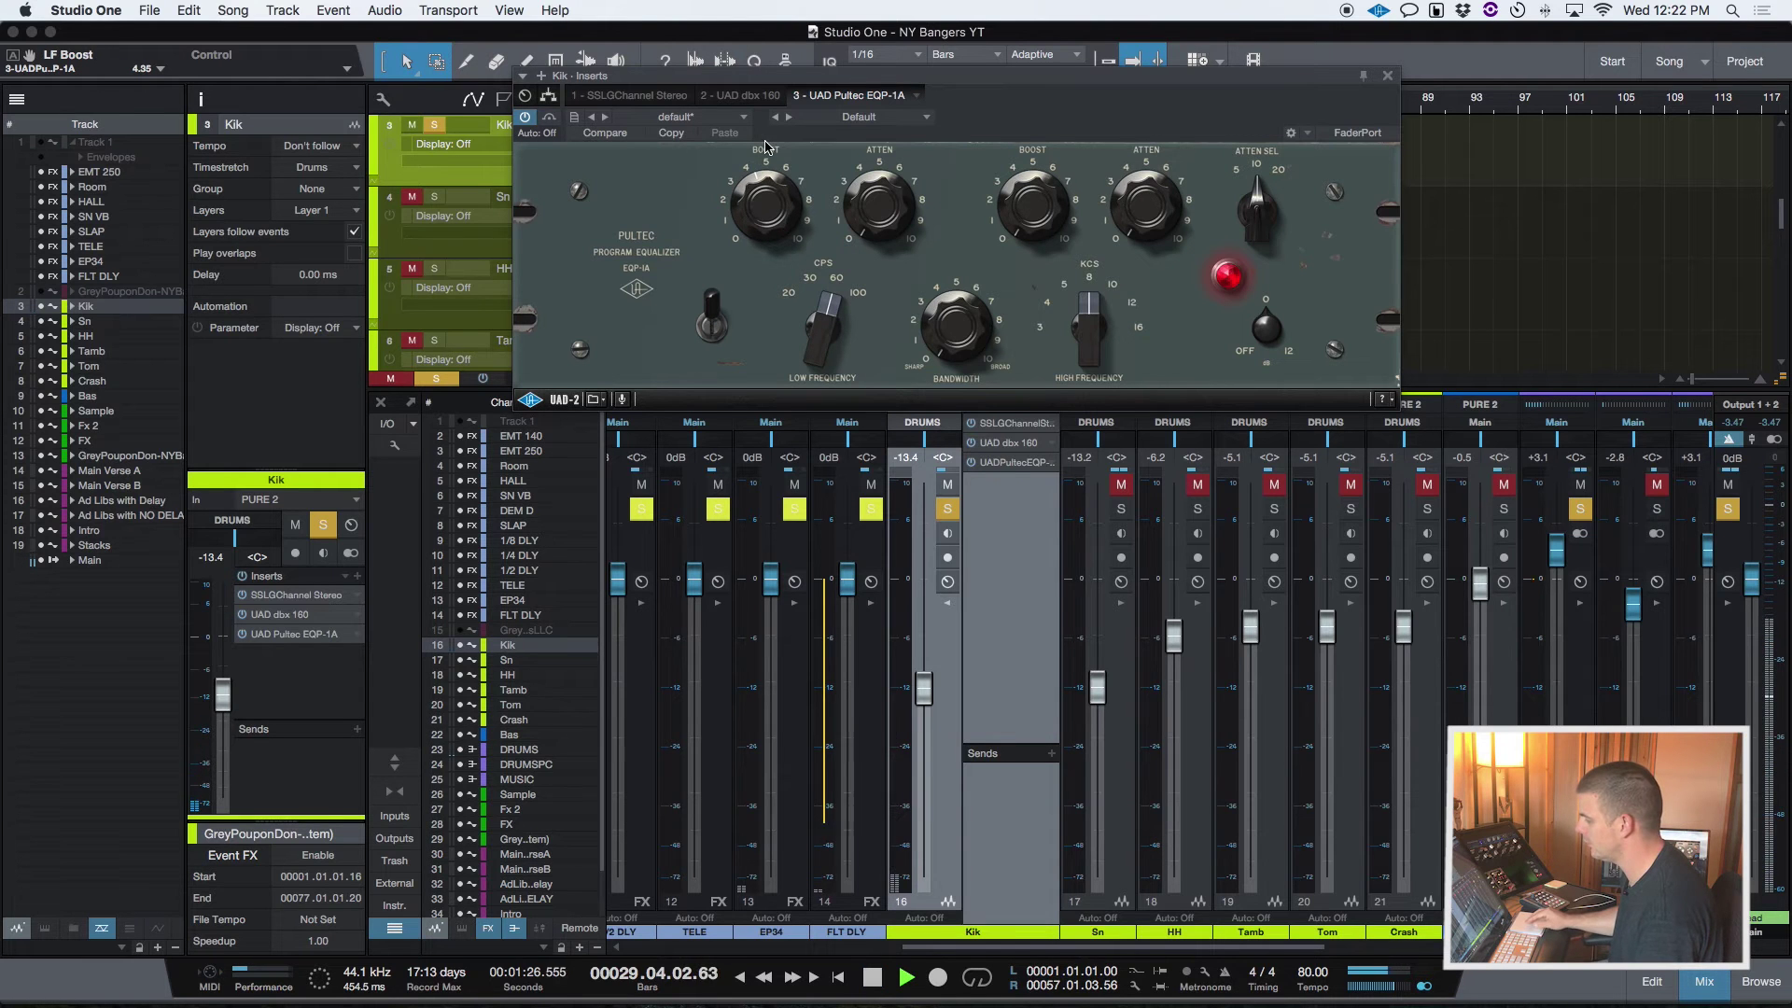
{"action": "key", "text": "space"}
Step: Mute the Splitter's first output and play the kick through only the dbx 160 and Pultec branch
{"action": "left_click", "coordinate": [641, 96]}
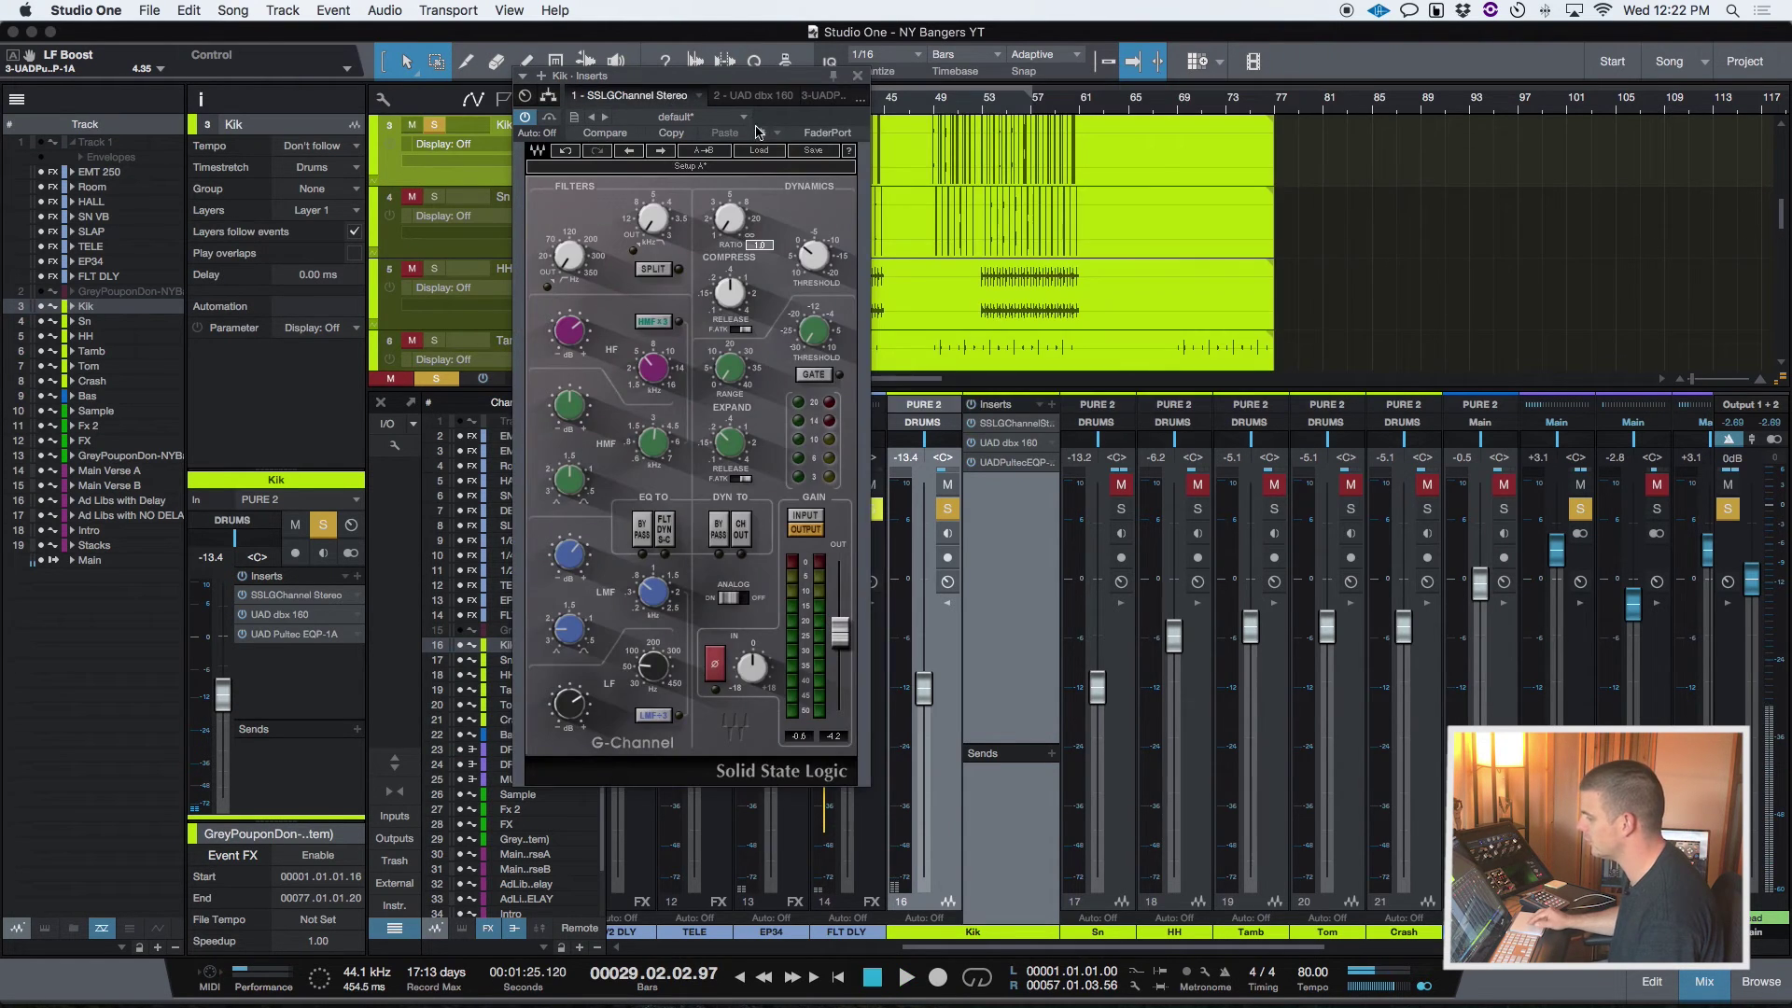
{"action": "left_click", "coordinate": [548, 95]}
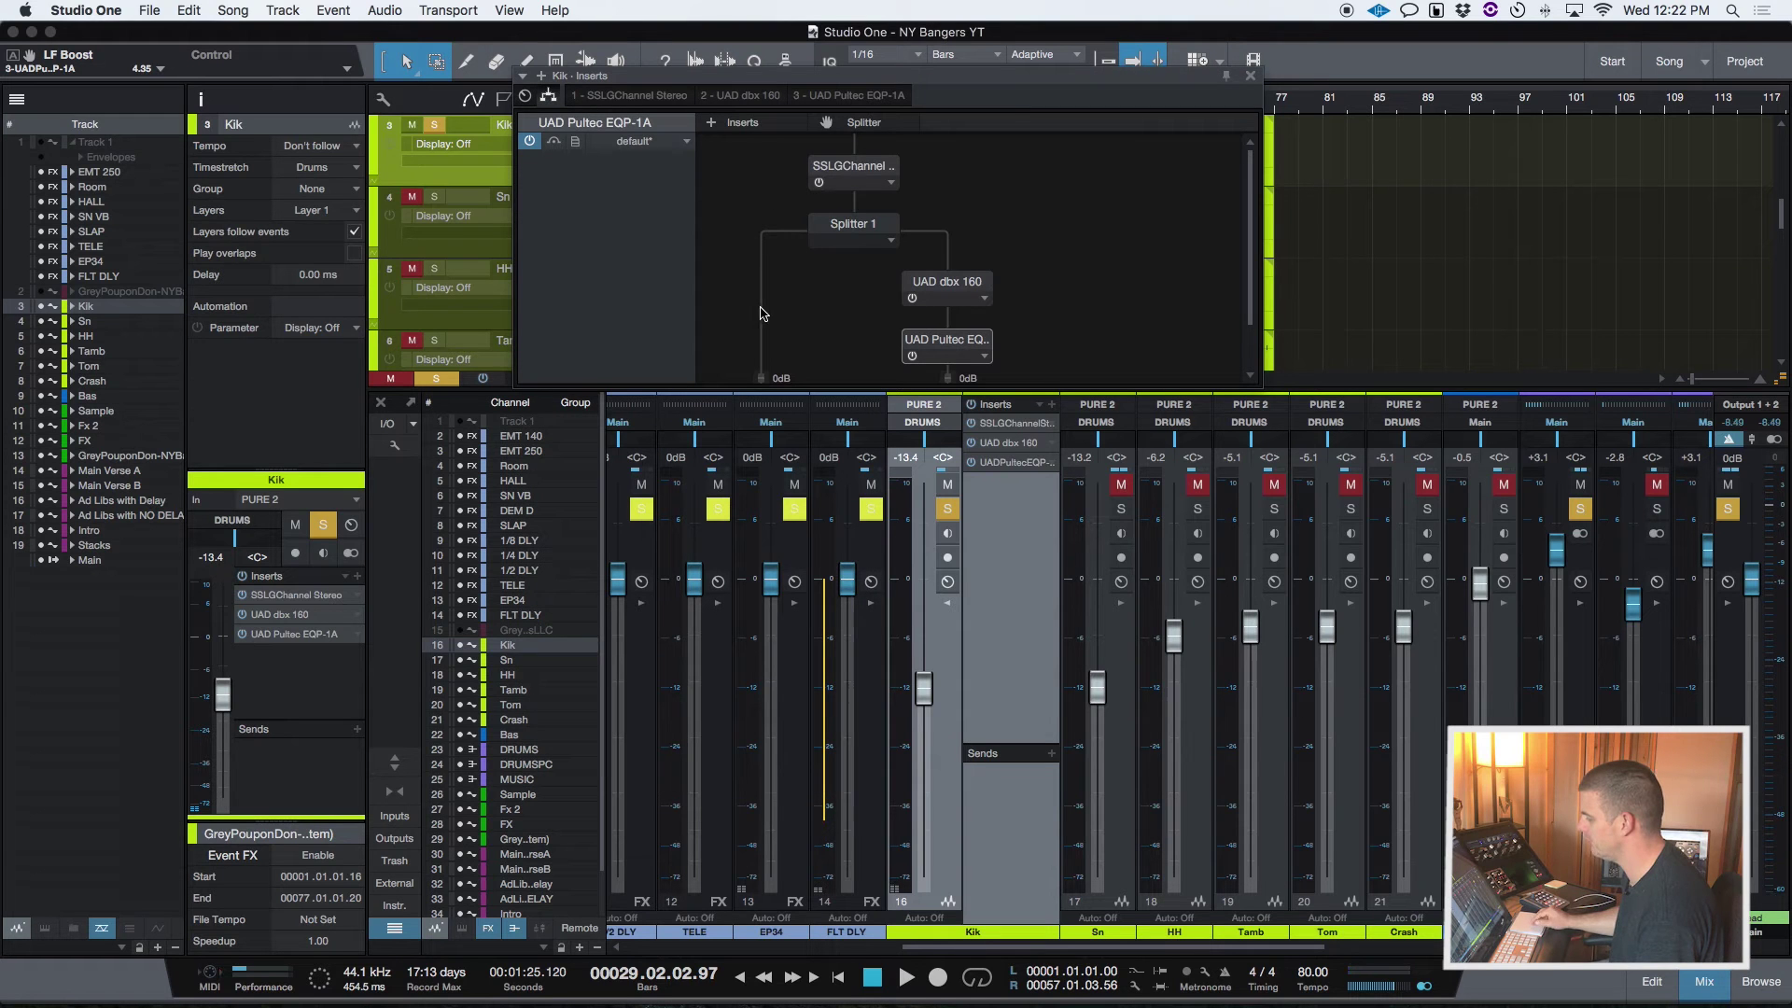
{"action": "left_click", "coordinate": [844, 224]}
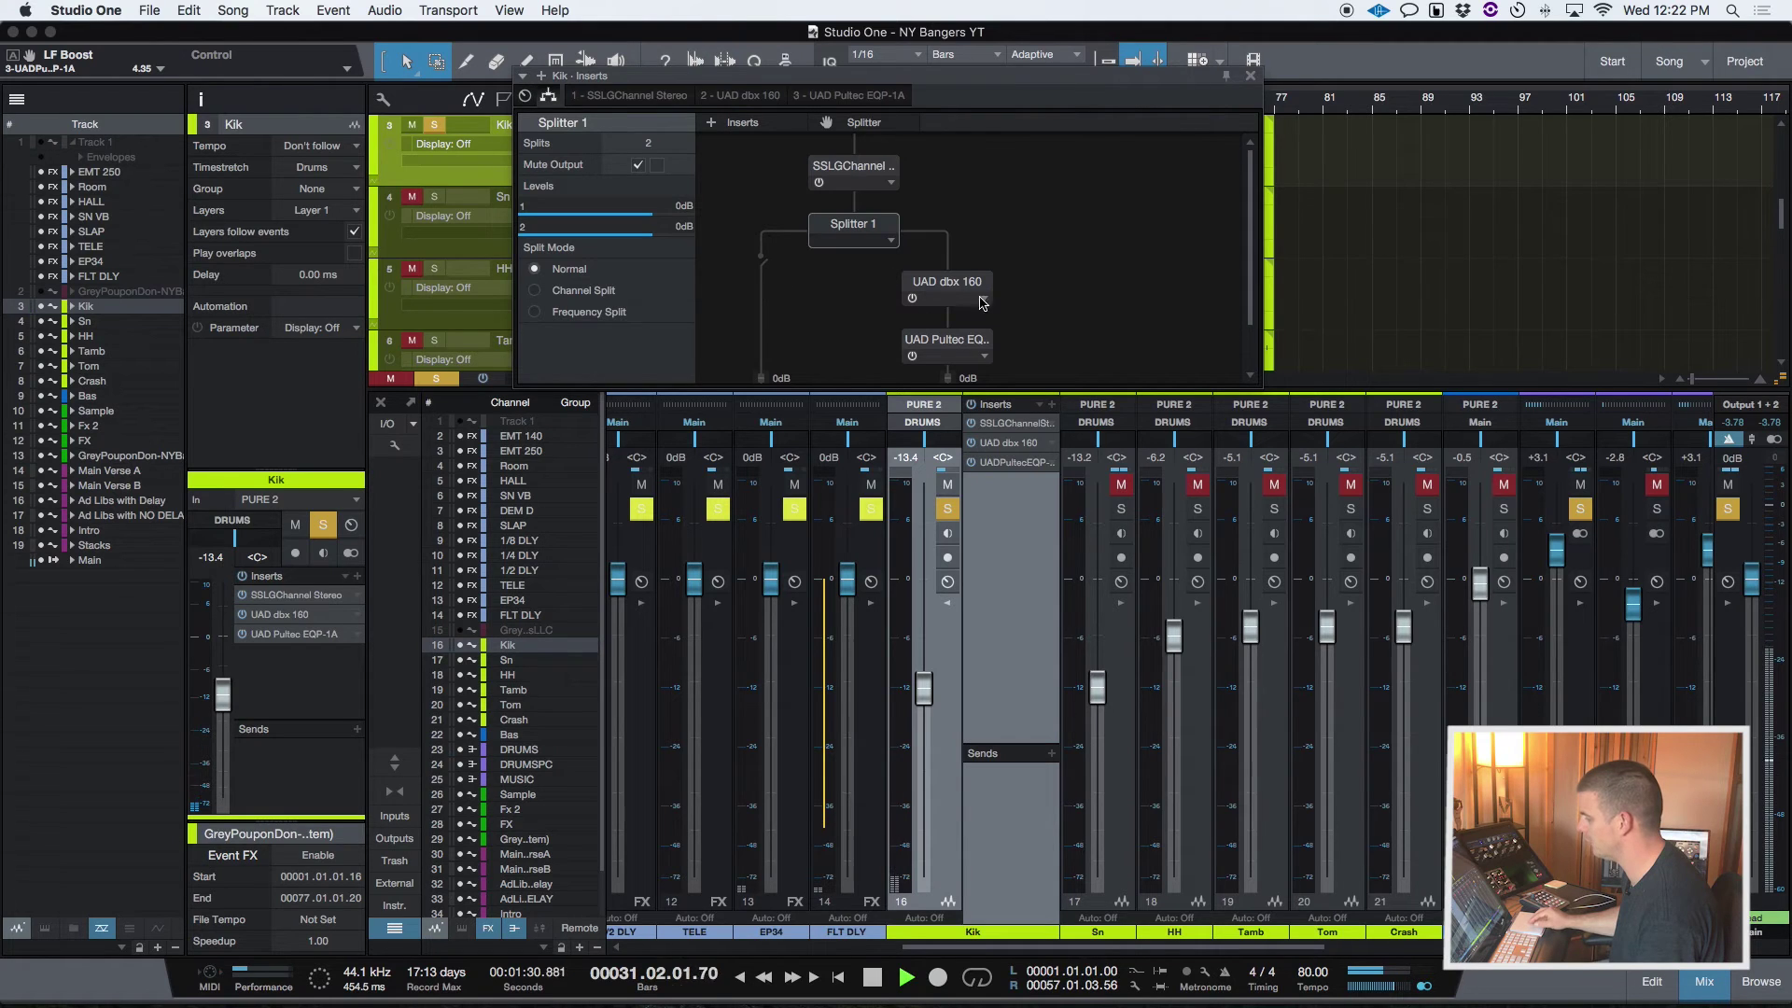
{"action": "double_click", "coordinate": [952, 288]}
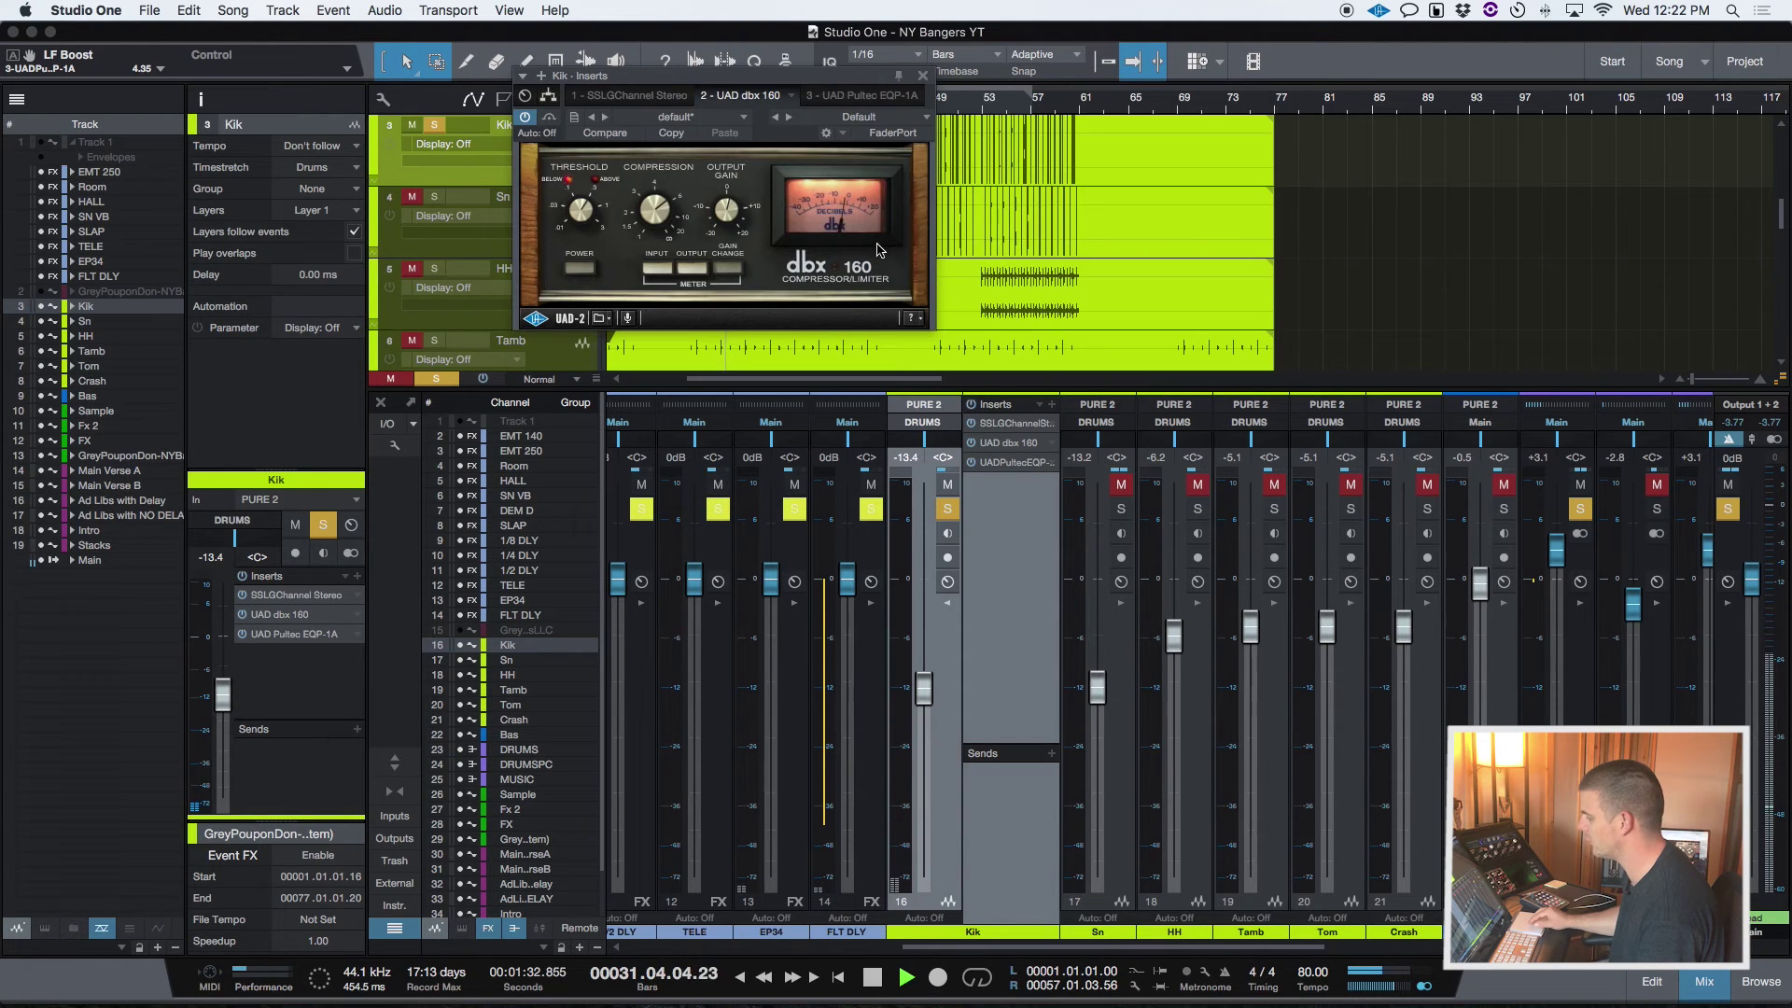
Step: While the kick plays, set the Pultec EQP-1A's low boost to 10 and its low attenuation to about 3.20
{"action": "left_click", "coordinate": [861, 96]}
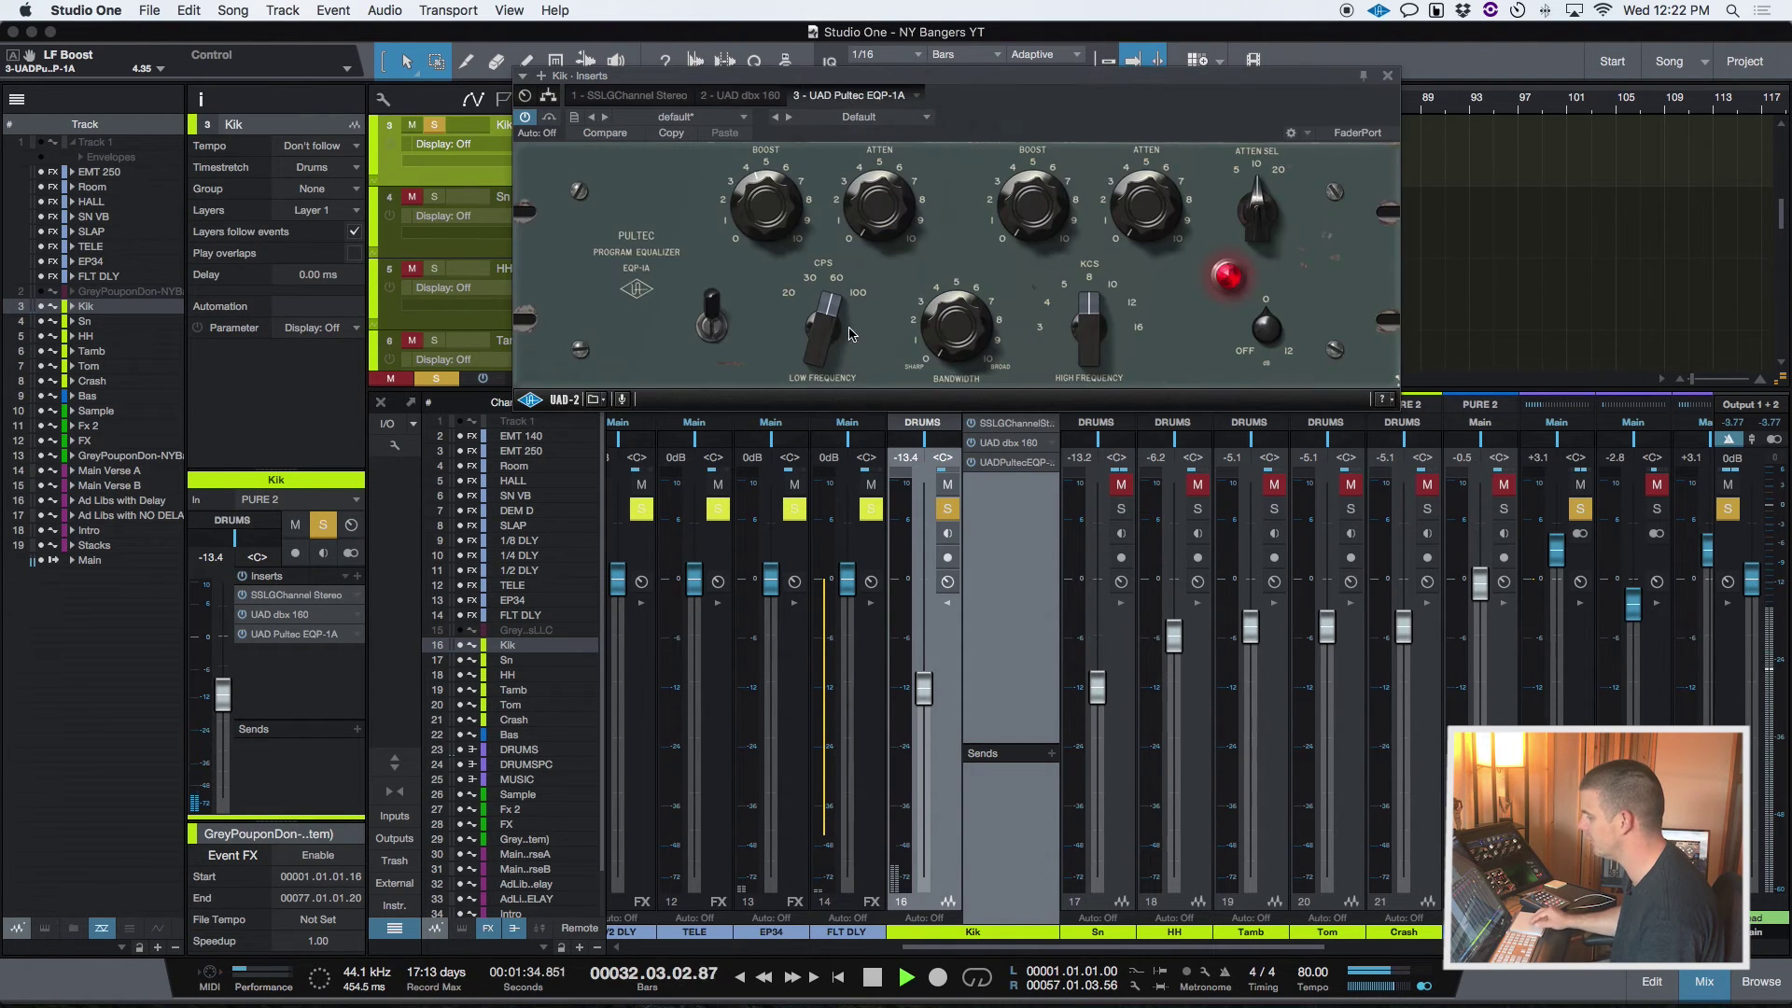
{"action": "scroll", "coordinate": [774, 161], "scroll_direction": "up", "scroll_amount": 3}
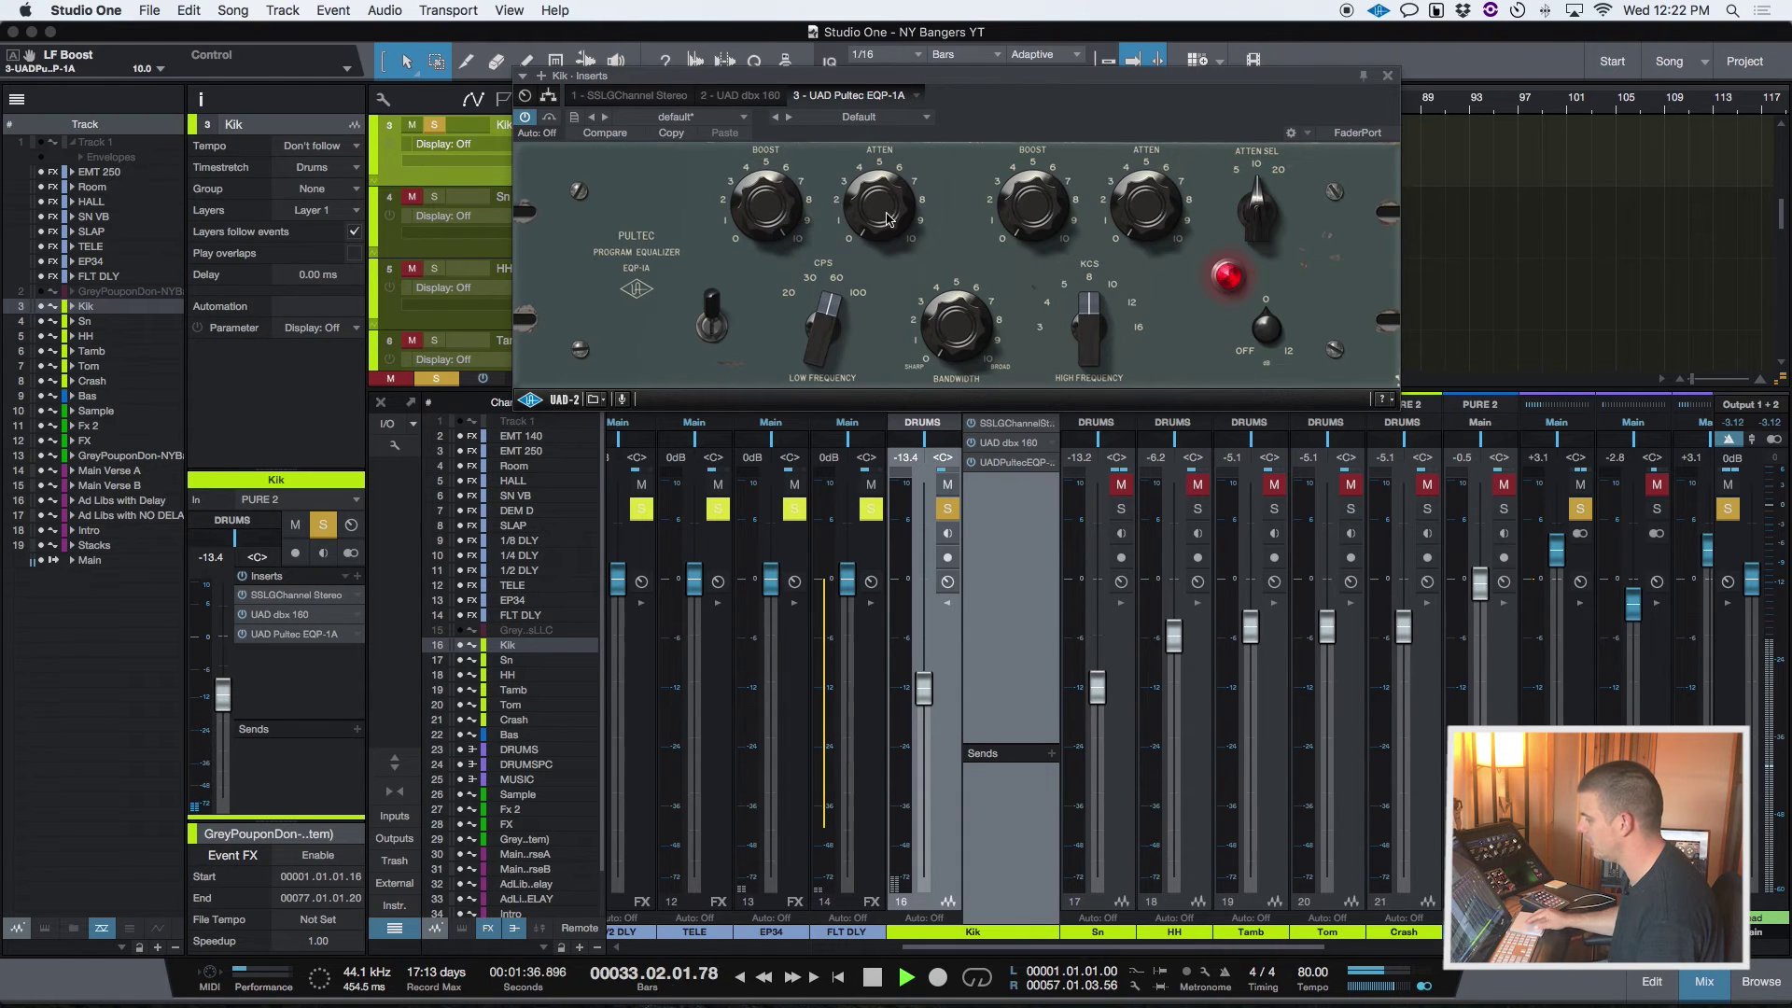
{"action": "scroll", "coordinate": [805, 227], "scroll_direction": "up", "scroll_amount": 5}
{"action": "left_click_drag", "start_coordinate": [861, 224], "coordinate": [868, 184]}
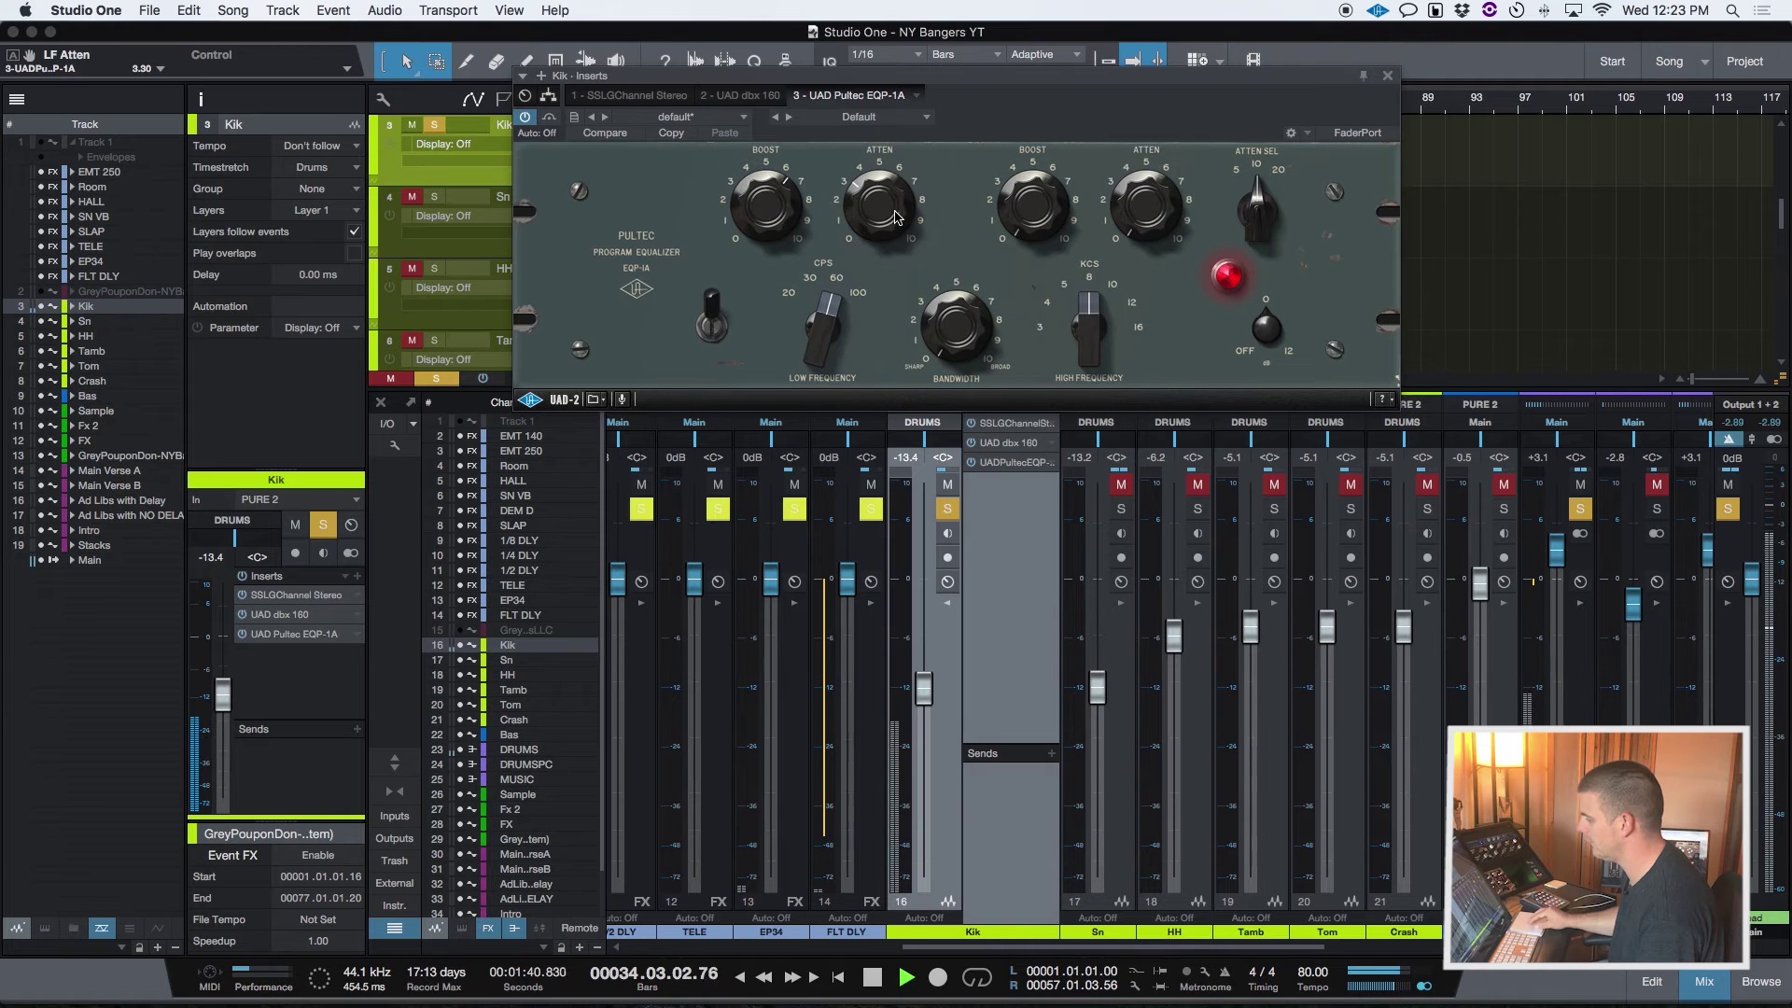
{"action": "left_click_drag", "start_coordinate": [893, 218], "coordinate": [892, 222]}
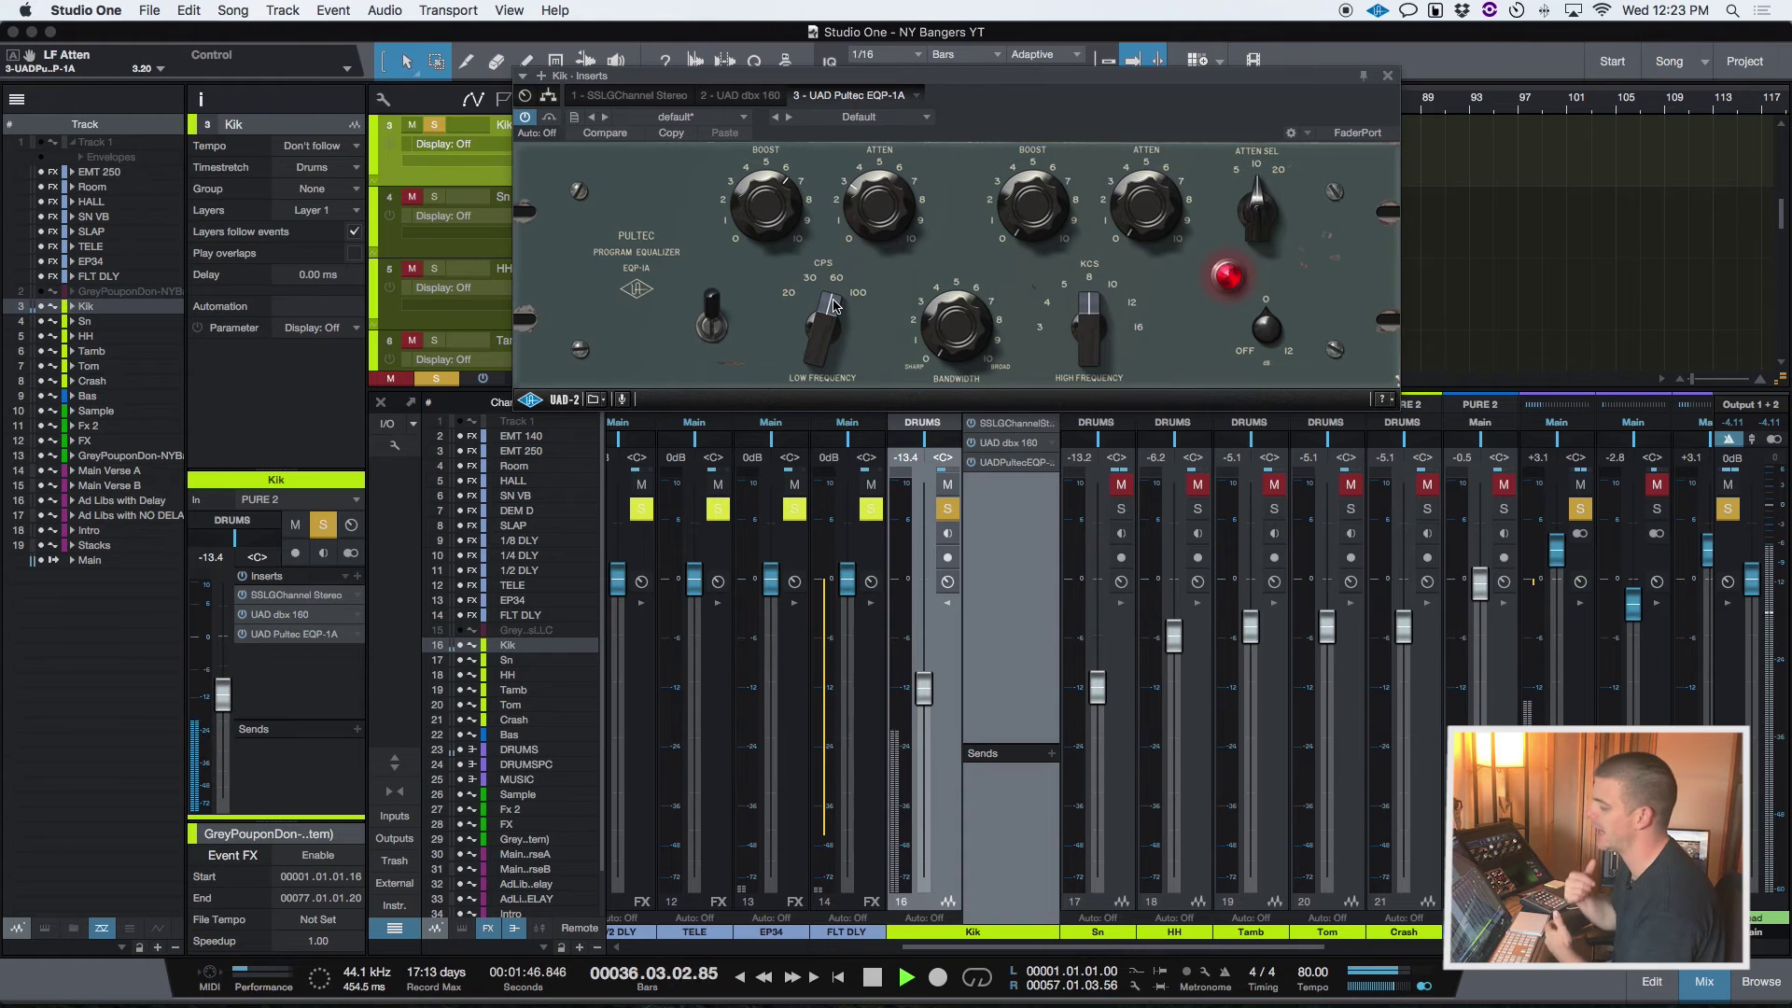
Step: Alternate the Splitter's output mutes during playback to compare the unprocessed branch, the processed branch and both muted
{"action": "left_click", "coordinate": [740, 95]}
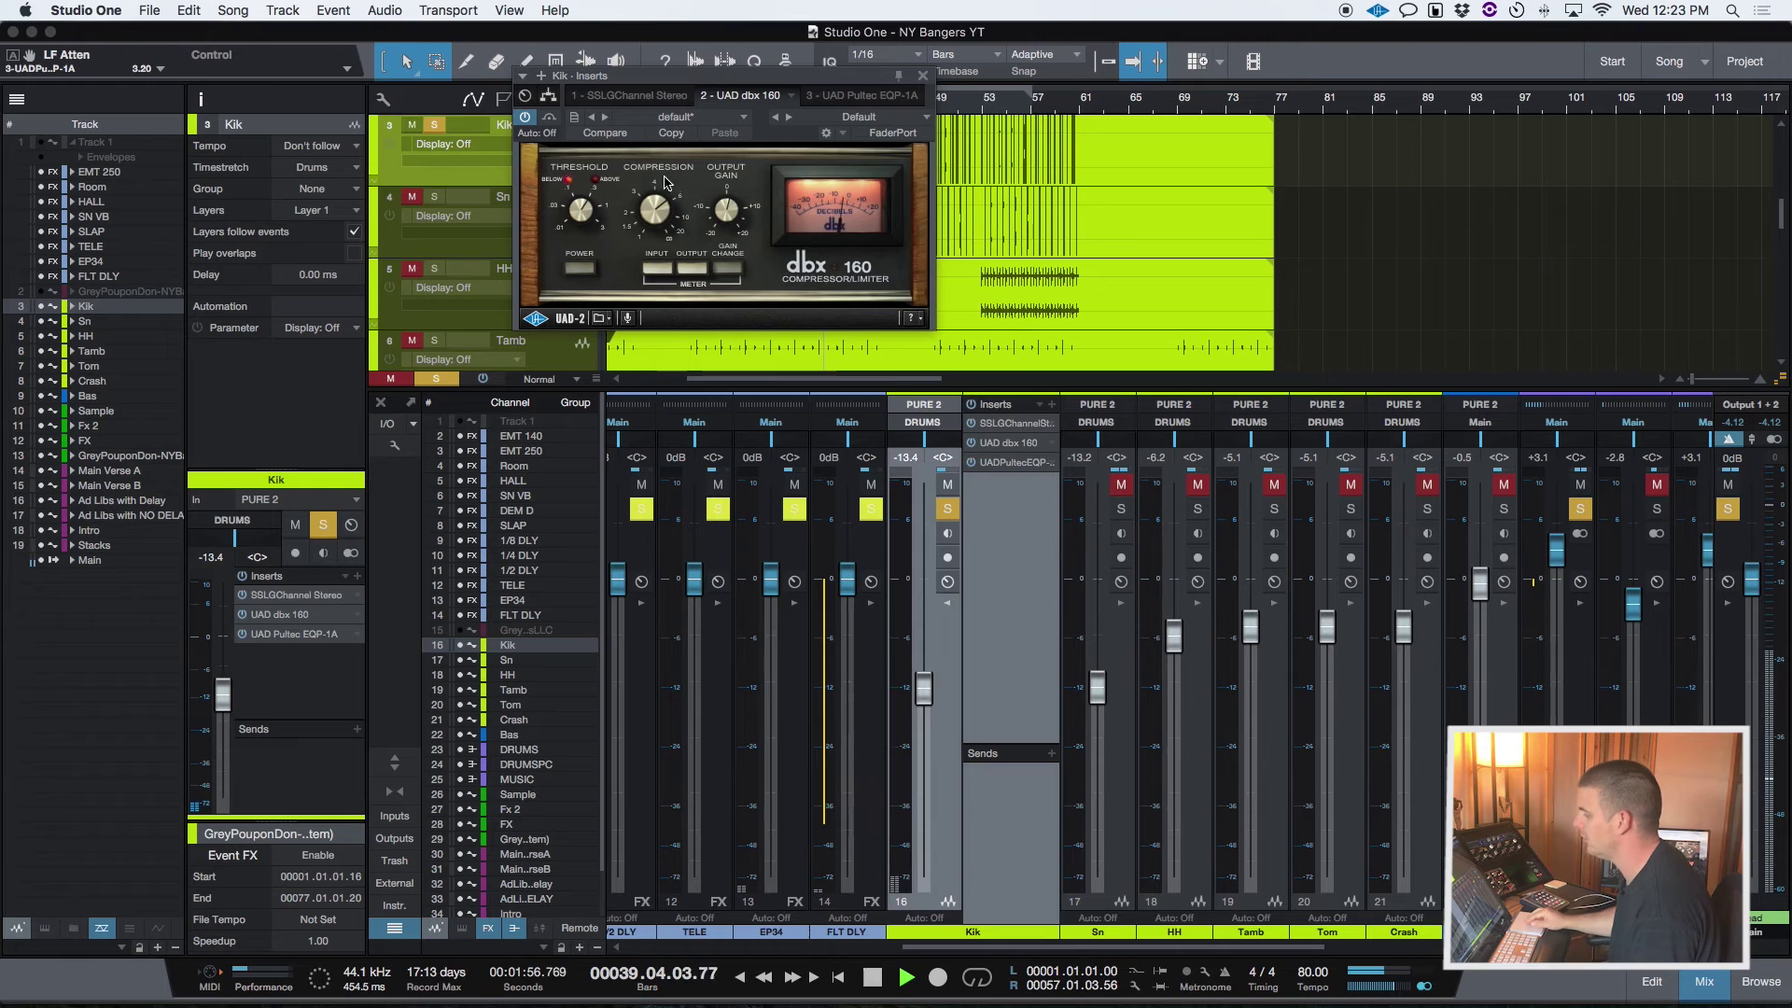
{"action": "left_click", "coordinate": [652, 96]}
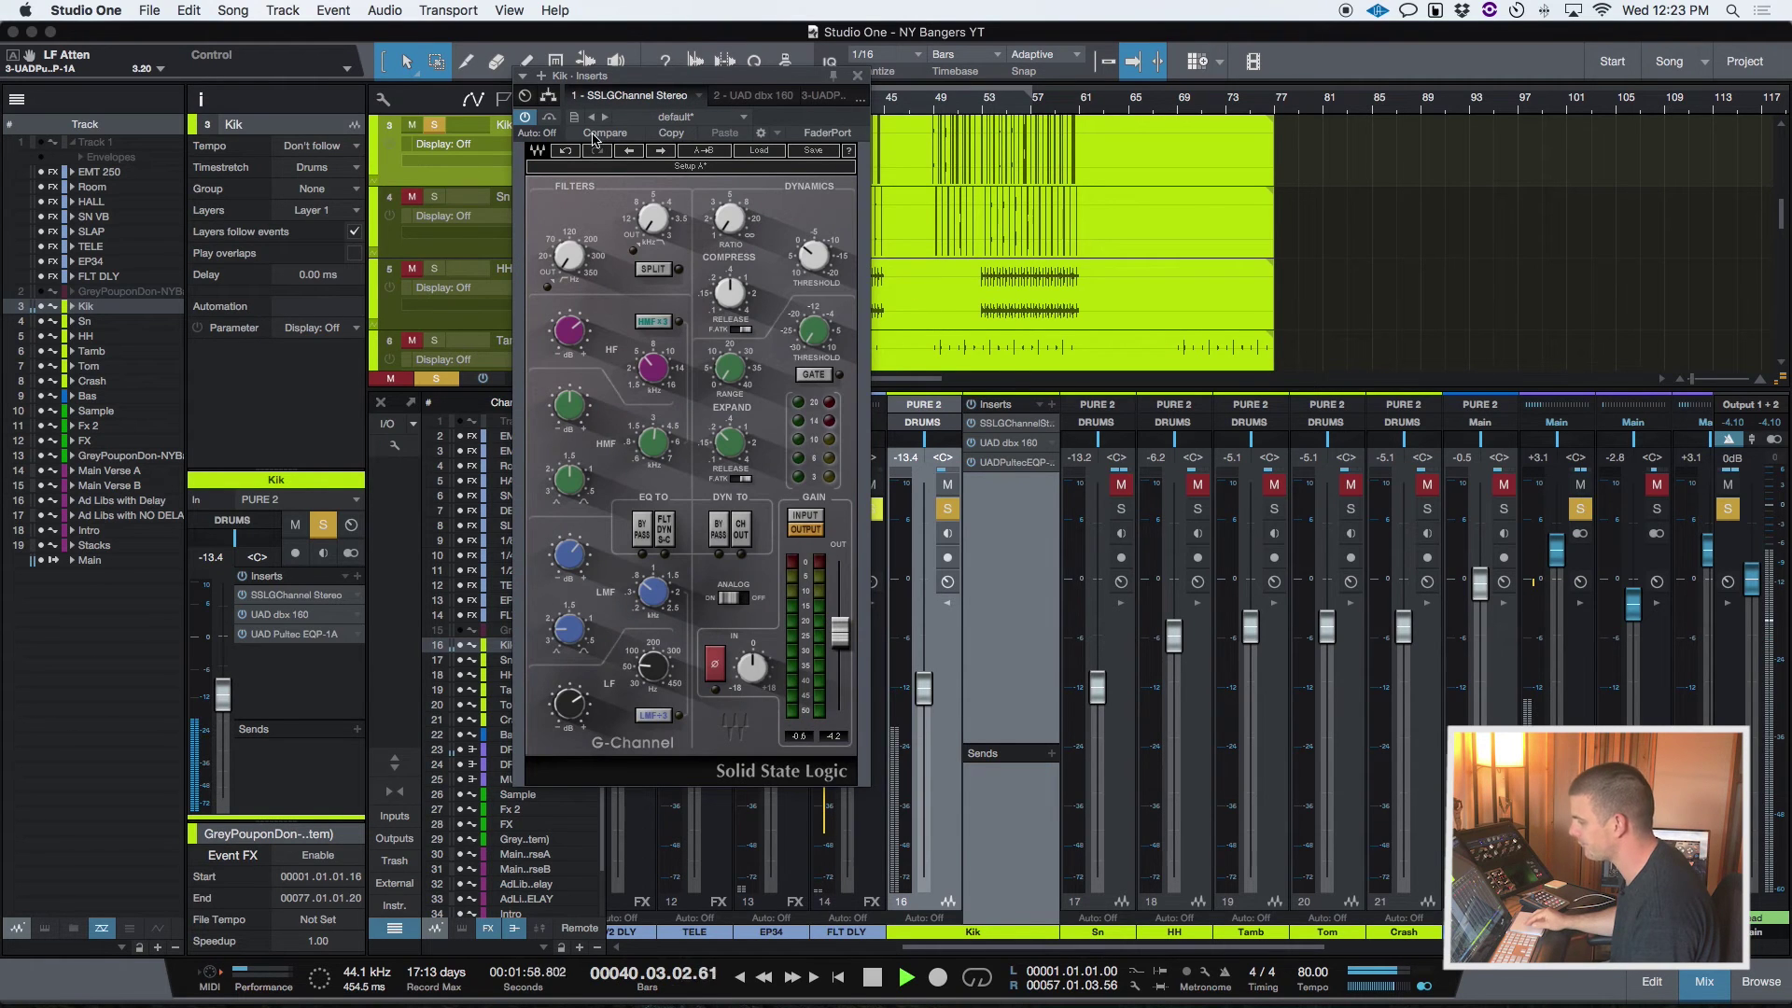
{"action": "left_click", "coordinate": [548, 95]}
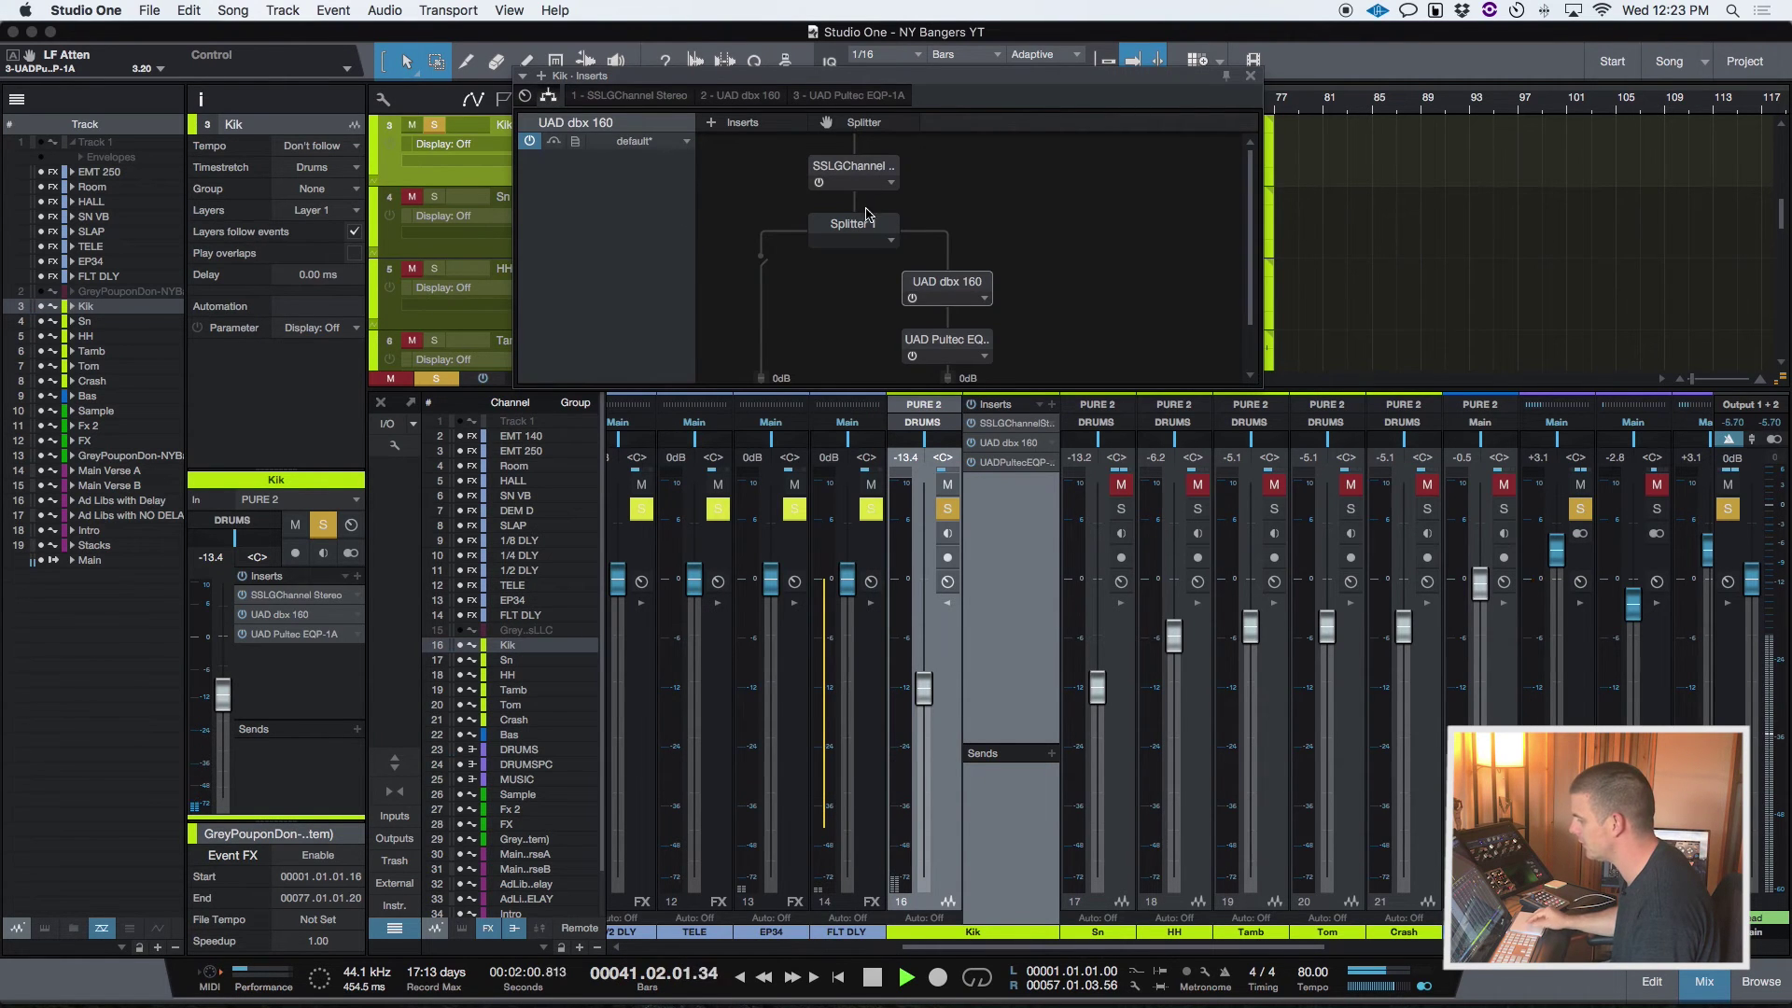
{"action": "right_click", "coordinate": [867, 215]}
{"action": "left_click", "coordinate": [680, 201]}
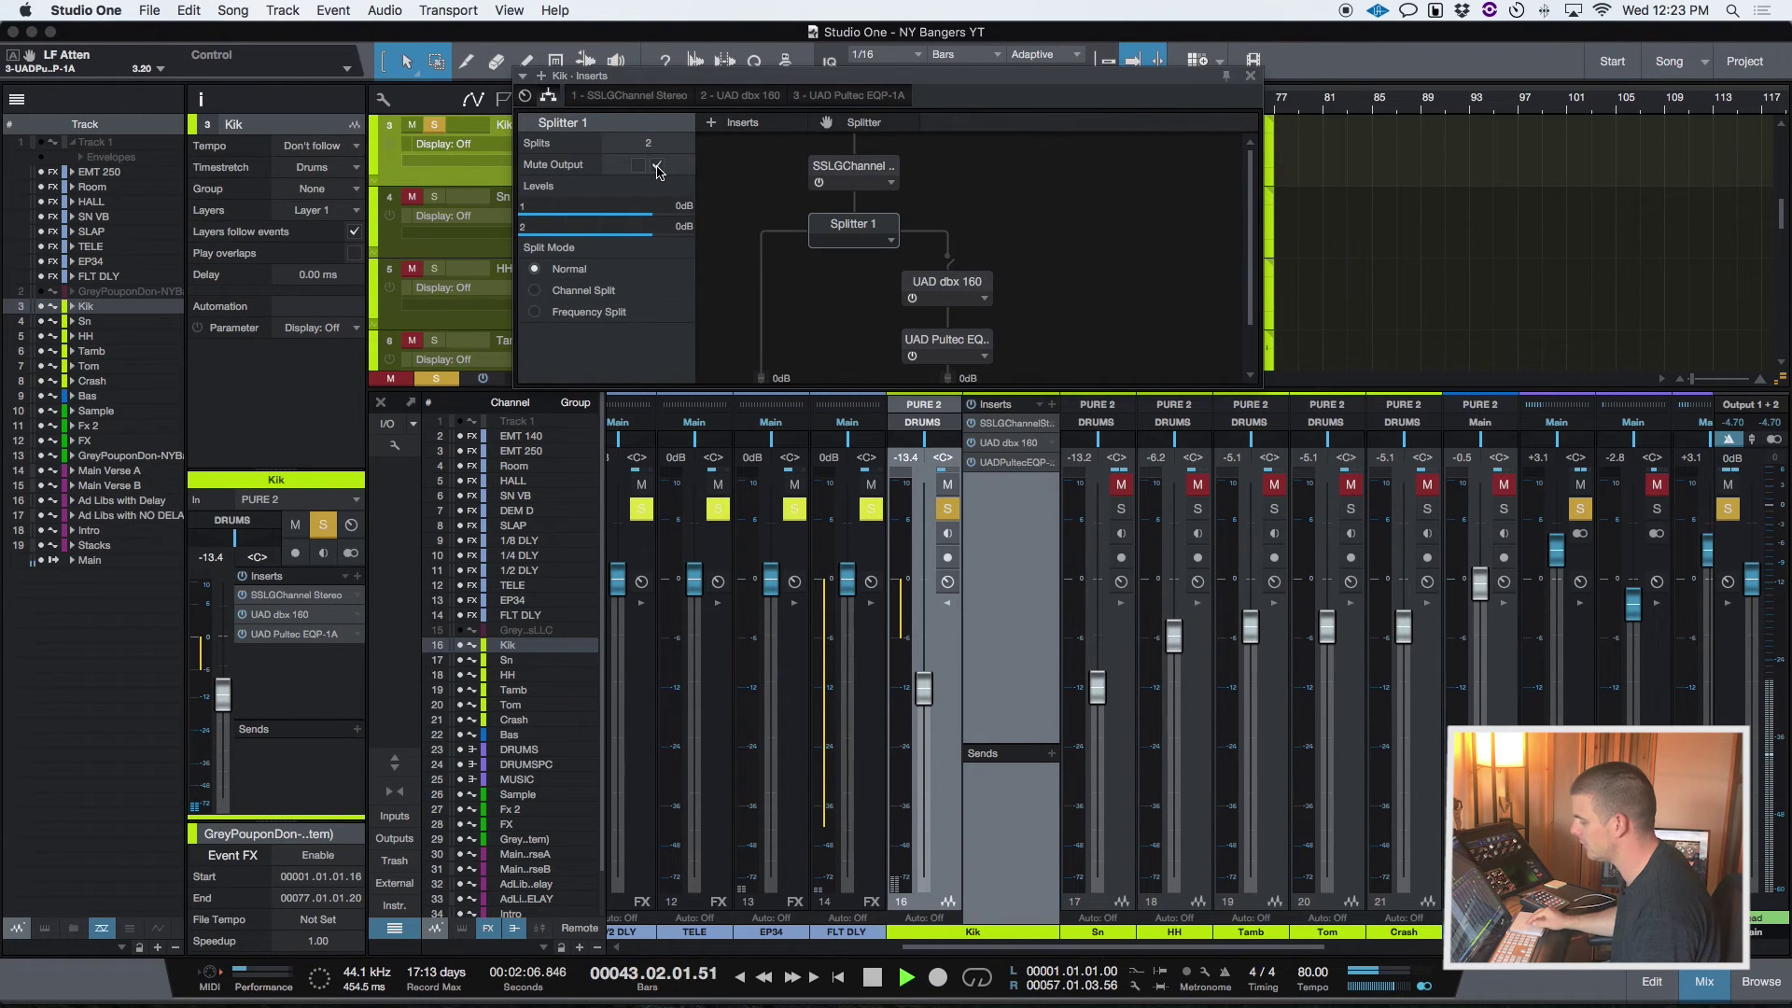
{"action": "left_click", "coordinate": [640, 166]}
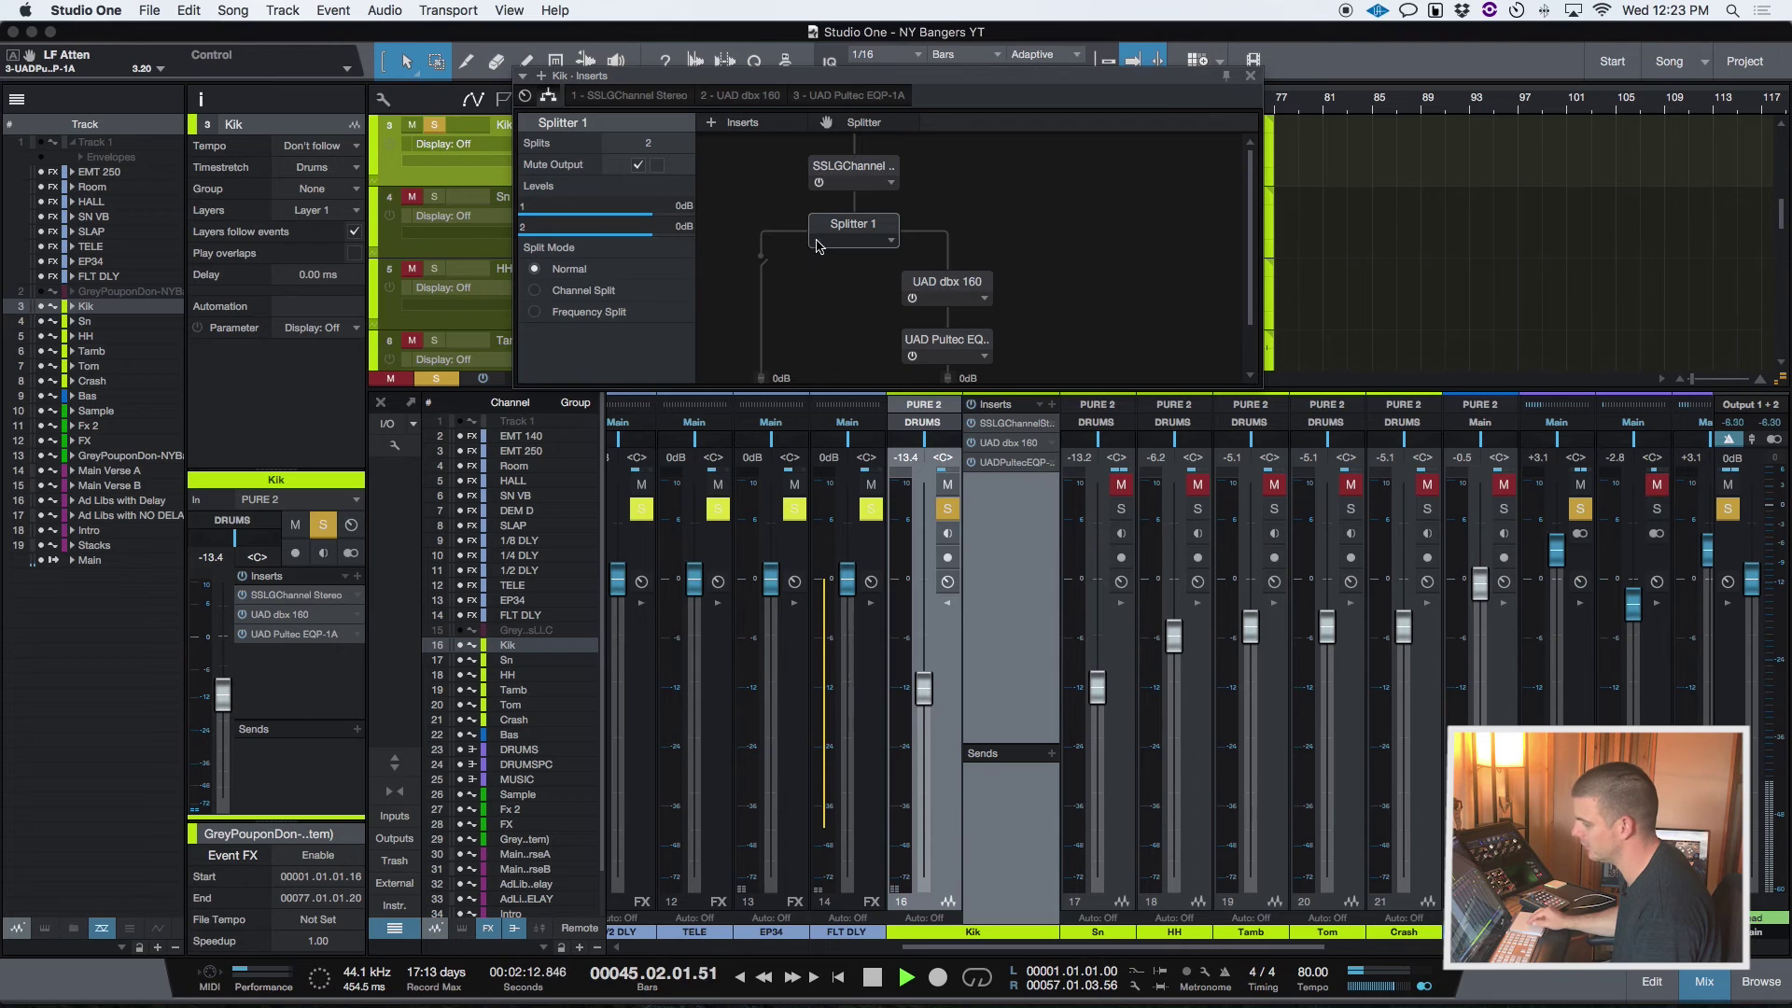
{"action": "left_click", "coordinate": [658, 168]}
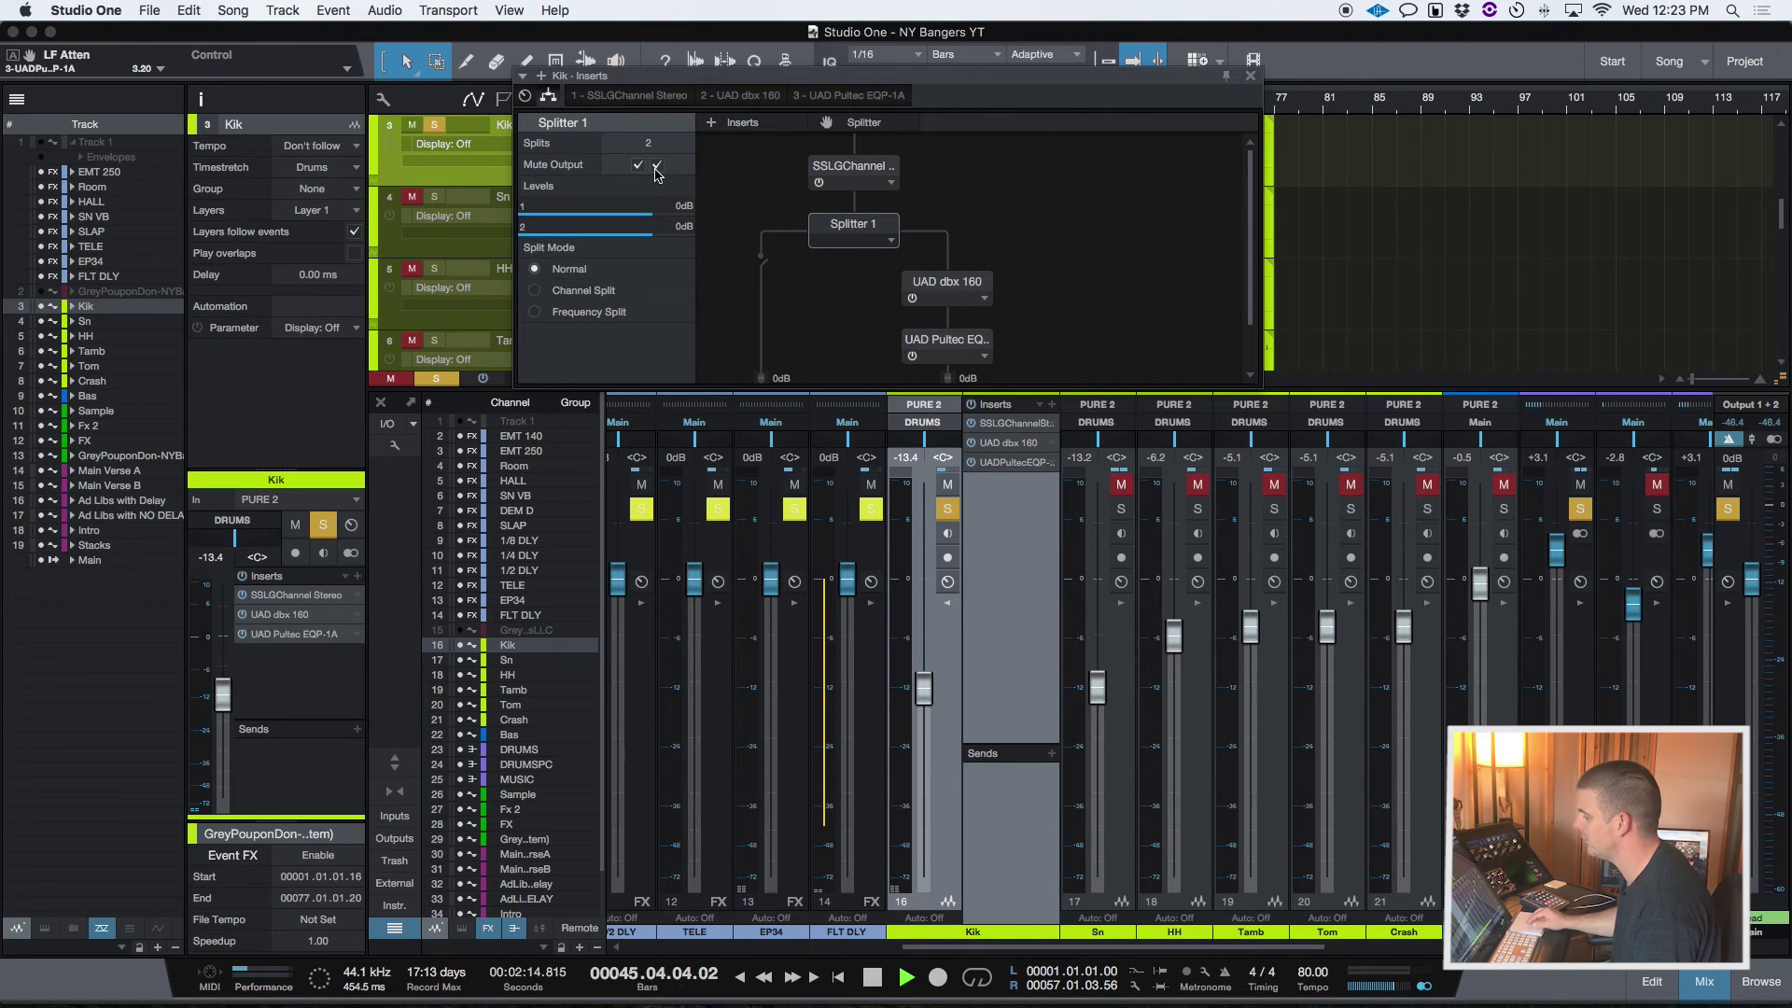
Step: Unmute both Splitter outputs, restart playback and toggle the second output's mute on and off to compare
{"action": "key", "text": "space"}
{"action": "scroll", "coordinate": [840, 280], "scroll_direction": "down", "scroll_amount": 2}
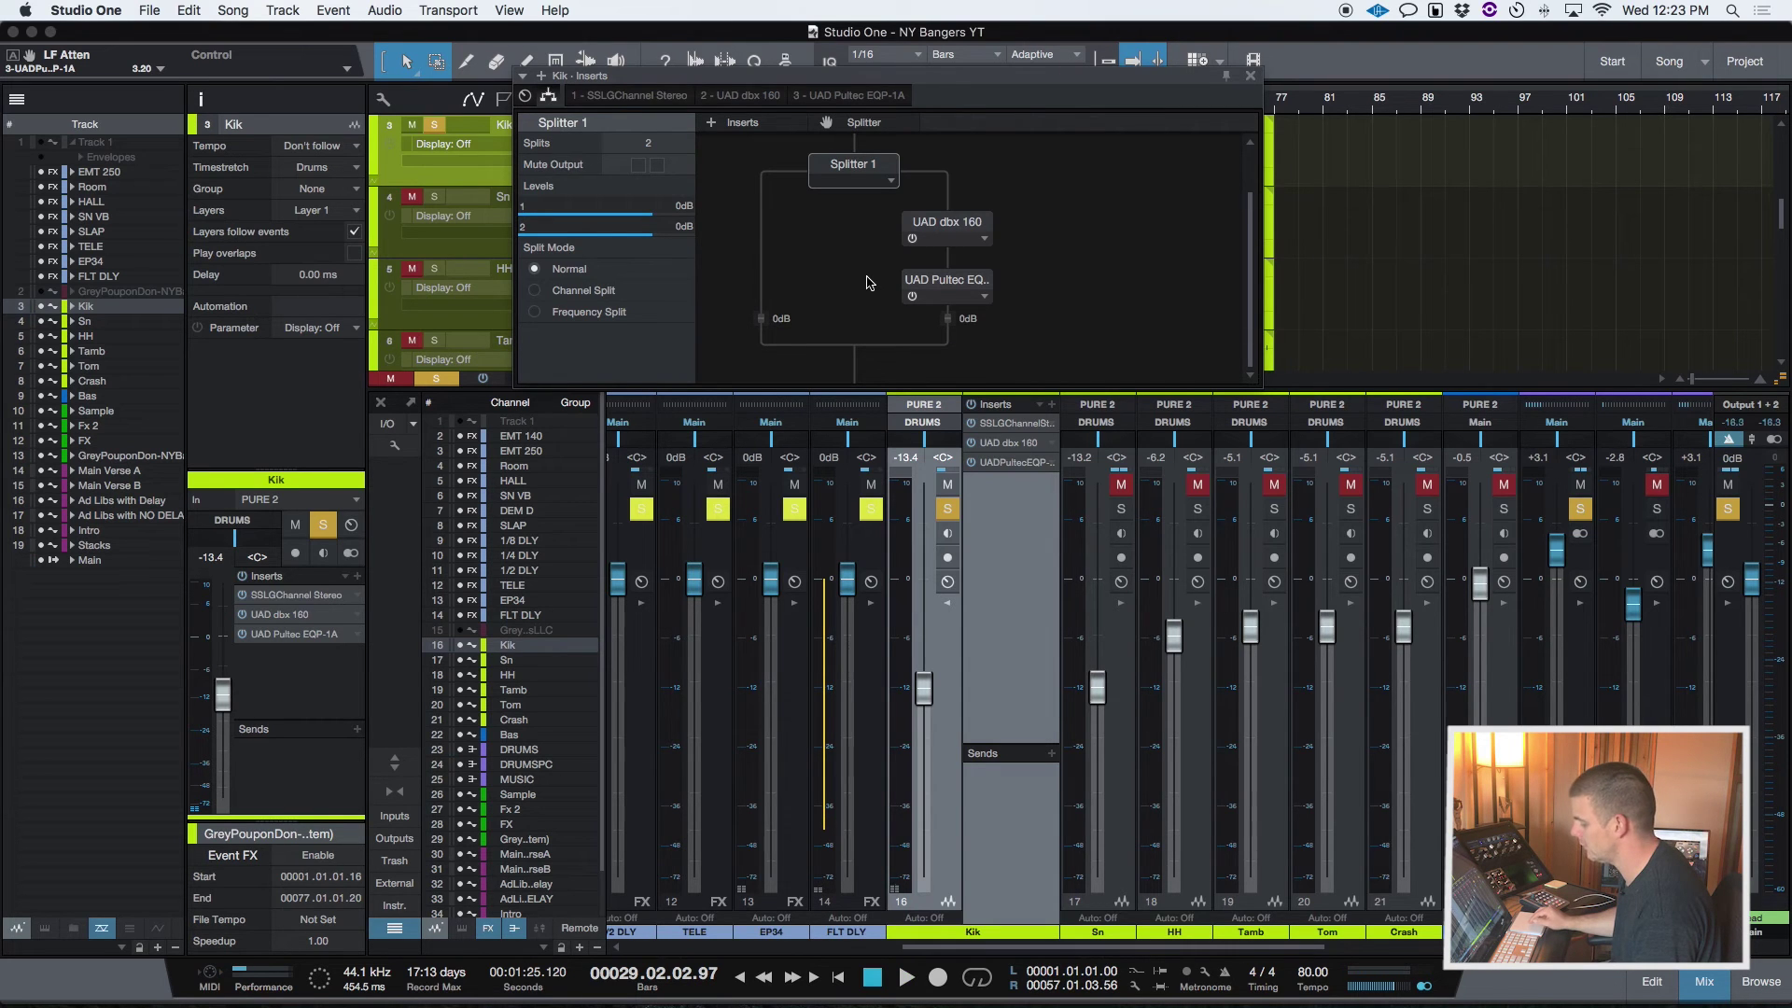
{"action": "key", "text": "space"}
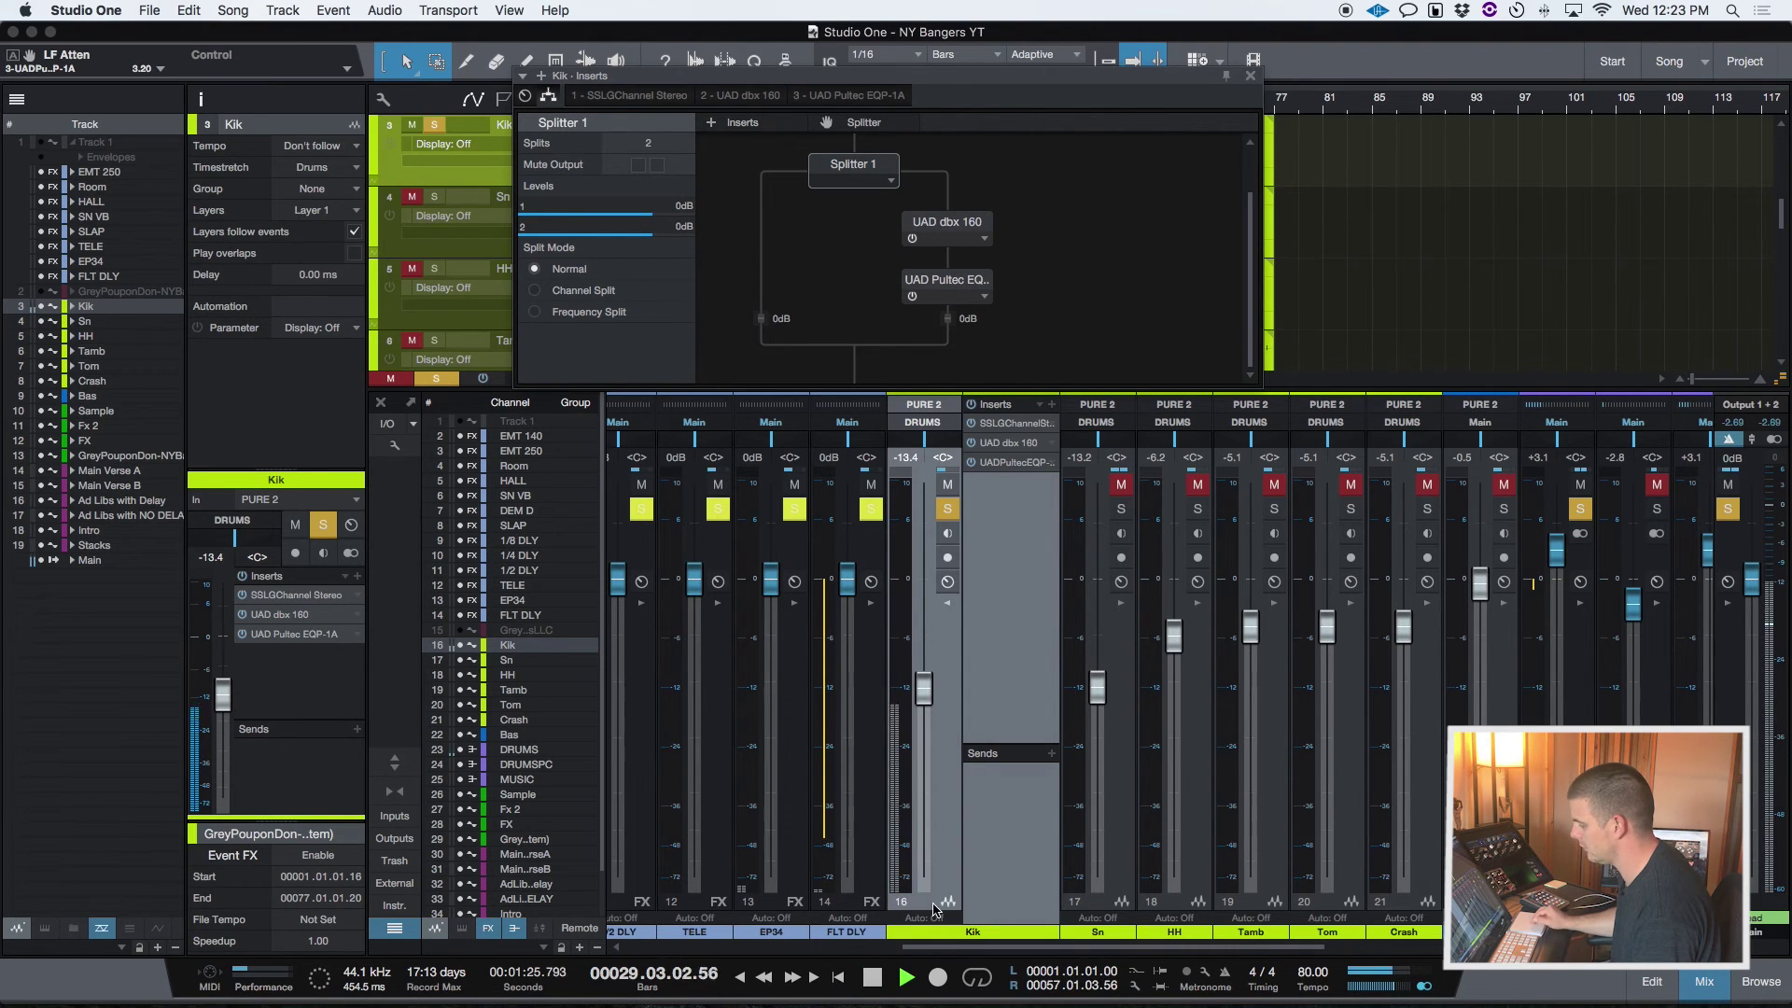
{"action": "left_click", "coordinate": [657, 167]}
{"action": "left_click", "coordinate": [658, 168]}
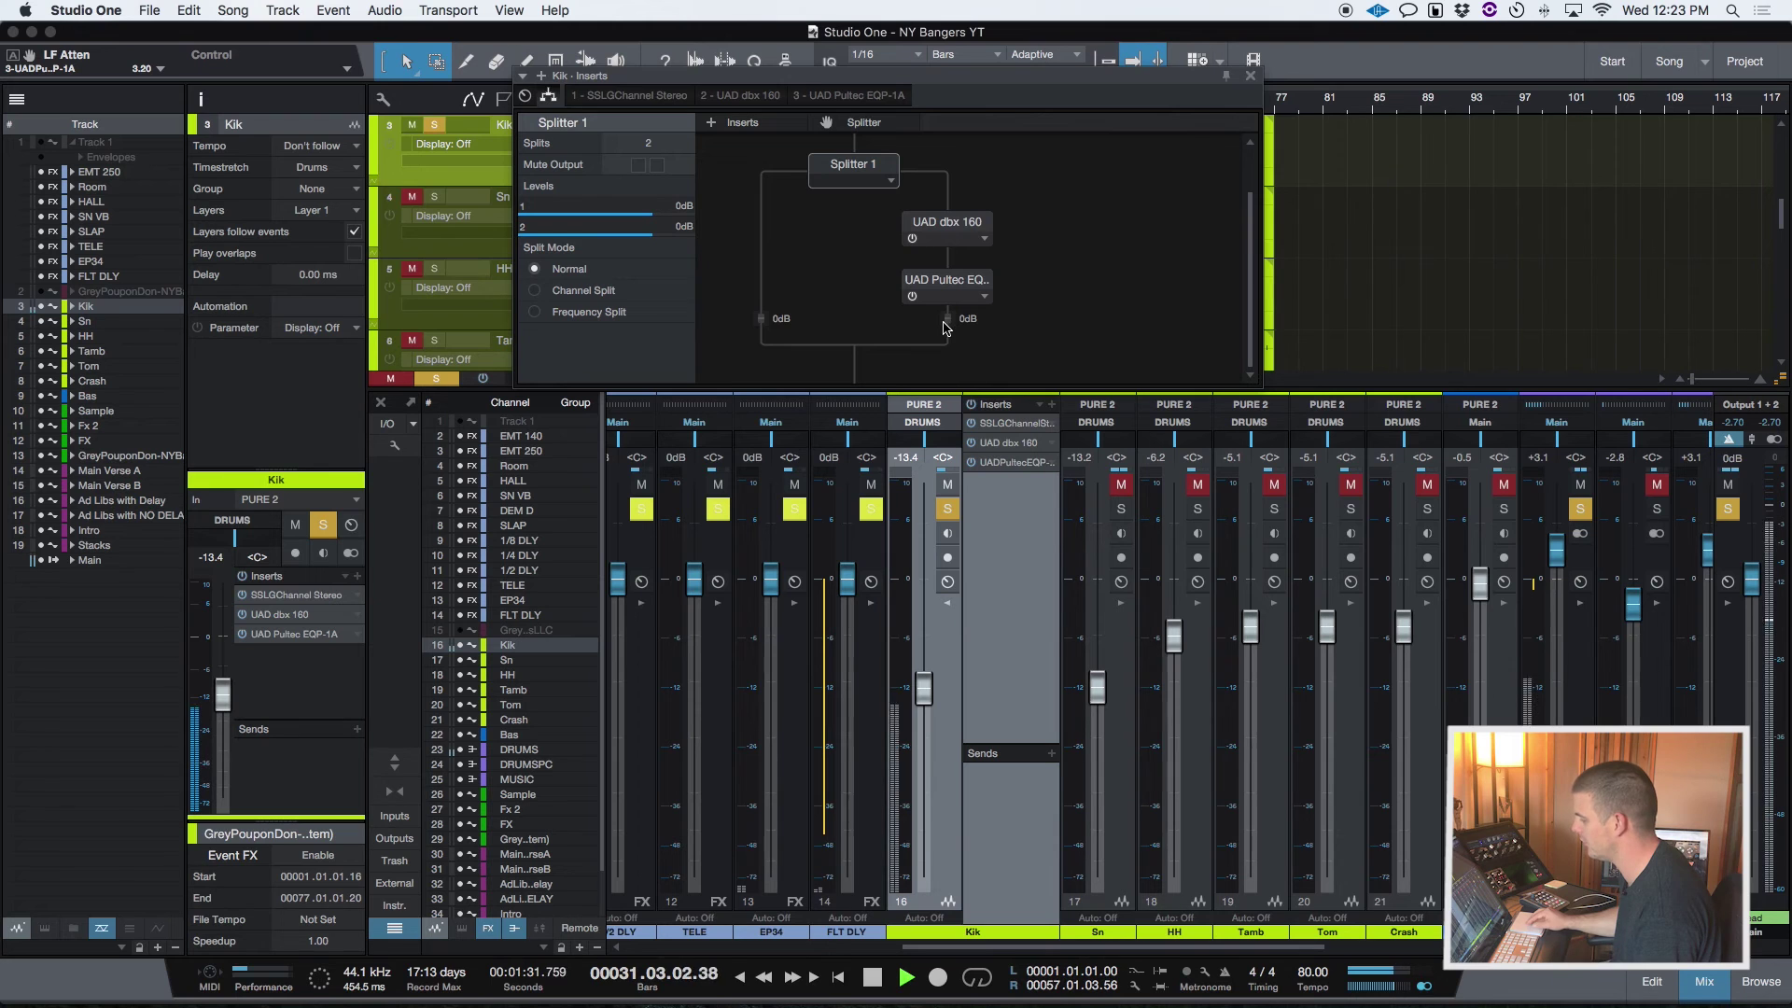
Step: While the kick plays, lower the Splitter's second branch to -∞ dB and raise the first branch to +3.2 dB
{"action": "left_click_drag", "start_coordinate": [948, 319], "coordinate": [945, 443]}
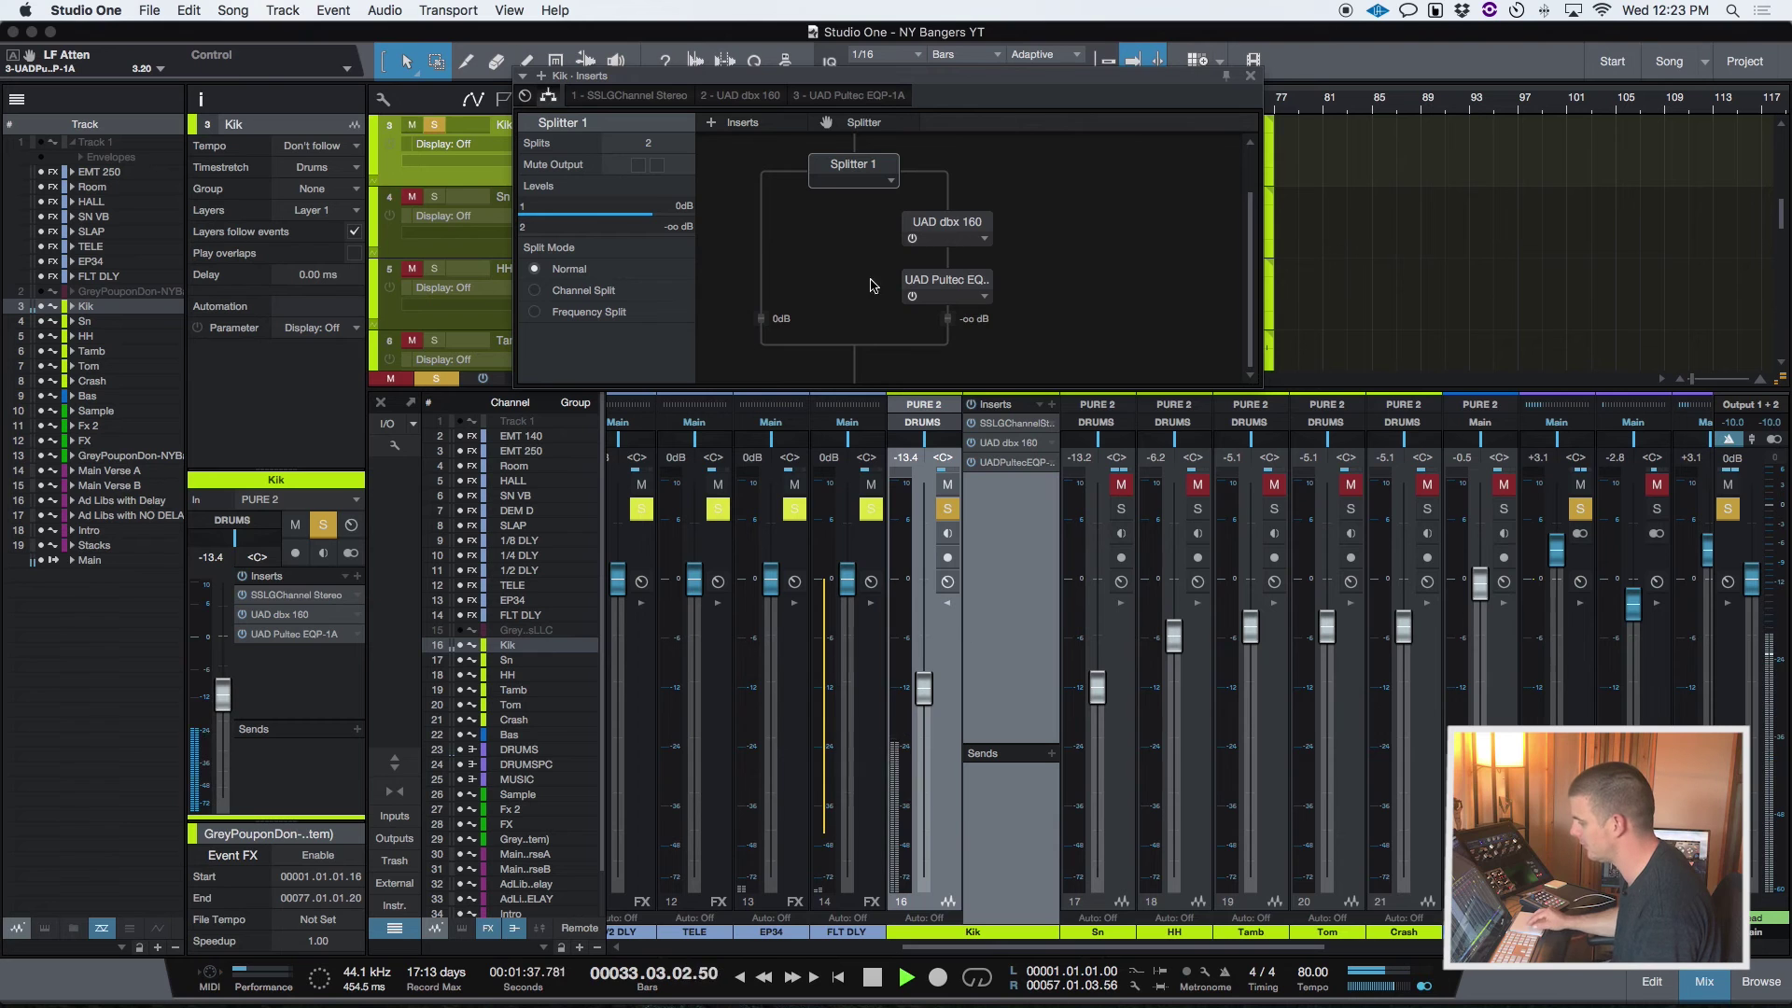
{"action": "left_click_drag", "start_coordinate": [761, 324], "coordinate": [762, 351]}
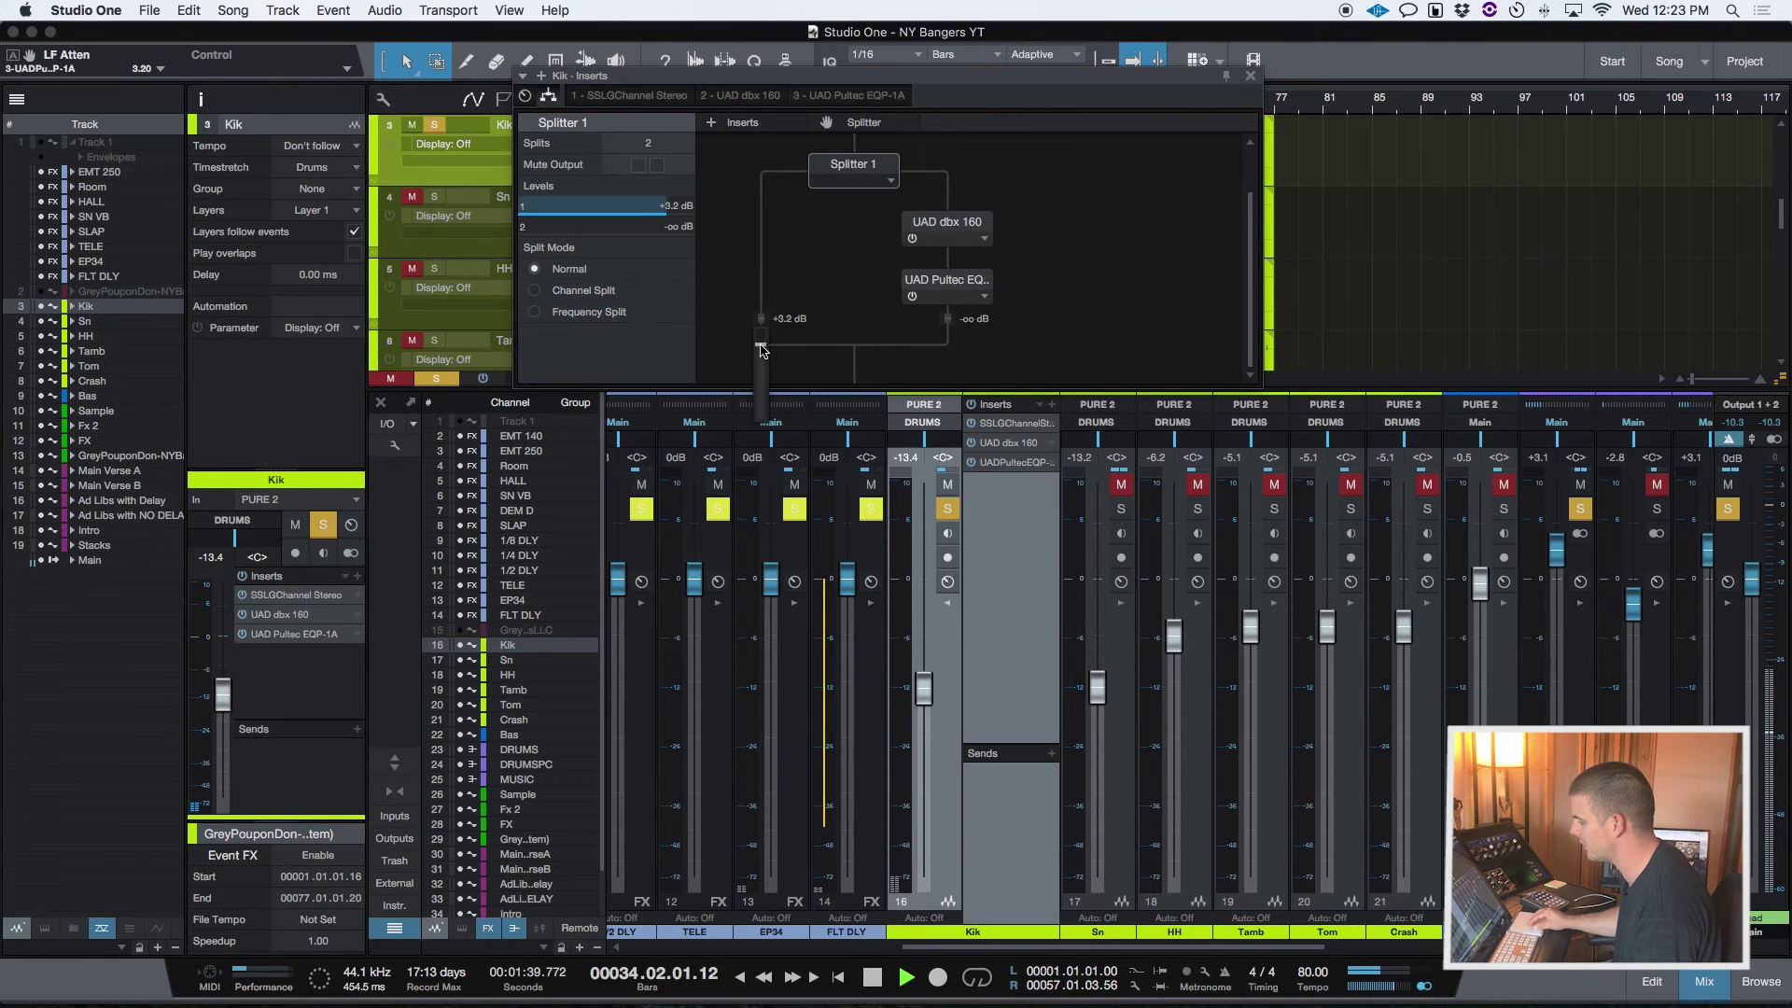
{"action": "left_click", "coordinate": [525, 98]}
{"action": "left_click", "coordinate": [548, 97]}
Step: Move the Kik inserts window clear of the track list and blend the Splitter's second branch in at -8.0 dB
{"action": "left_click_drag", "start_coordinate": [670, 86], "coordinate": [1299, 266]}
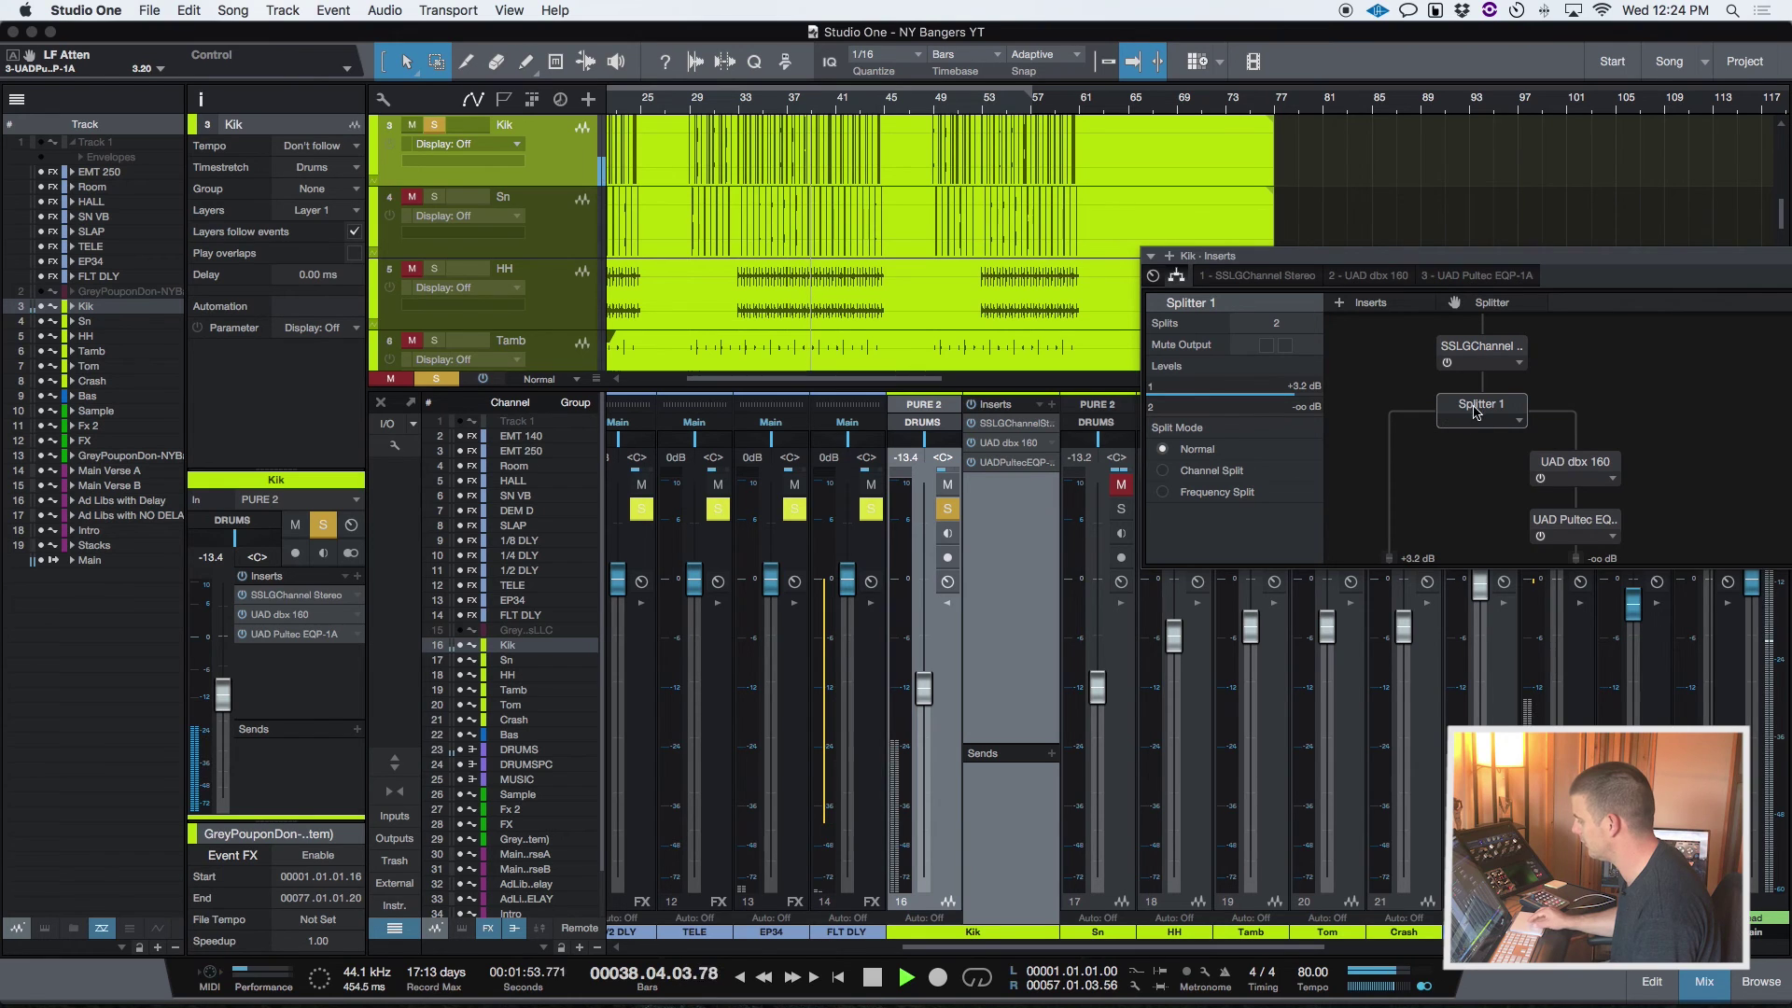
{"action": "left_click_drag", "start_coordinate": [1564, 262], "coordinate": [1522, 239]}
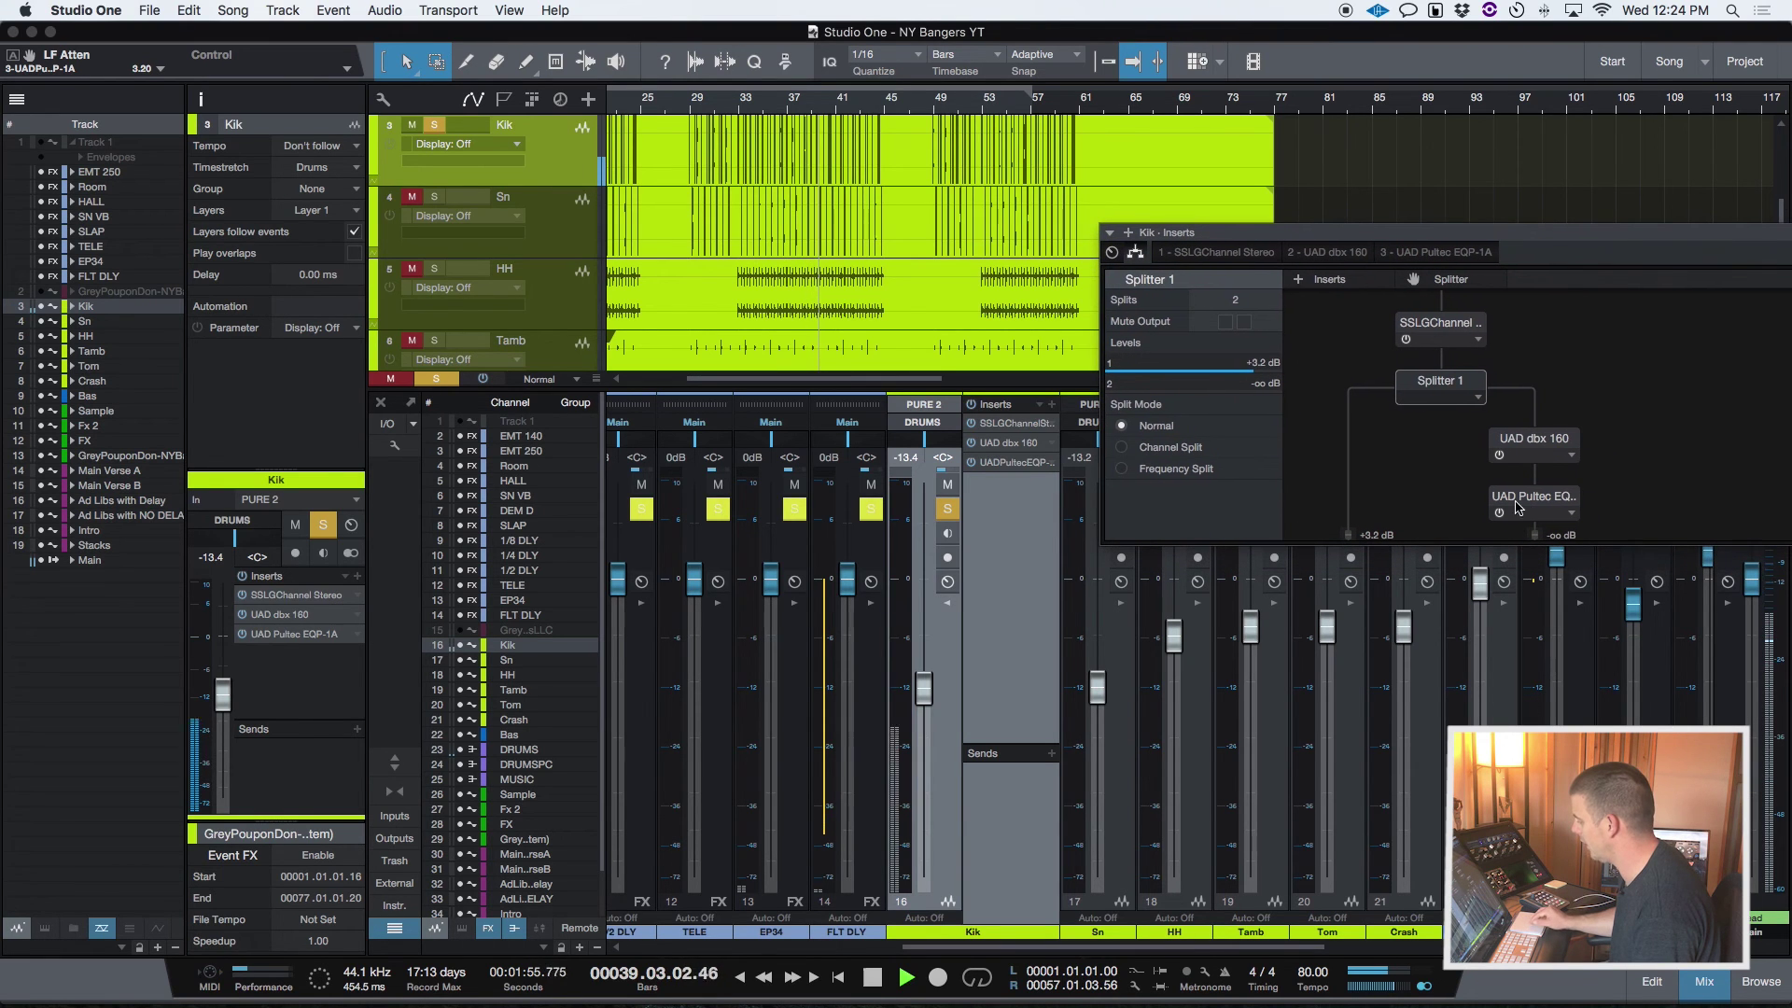
{"action": "left_click_drag", "start_coordinate": [1117, 384], "coordinate": [1217, 392]}
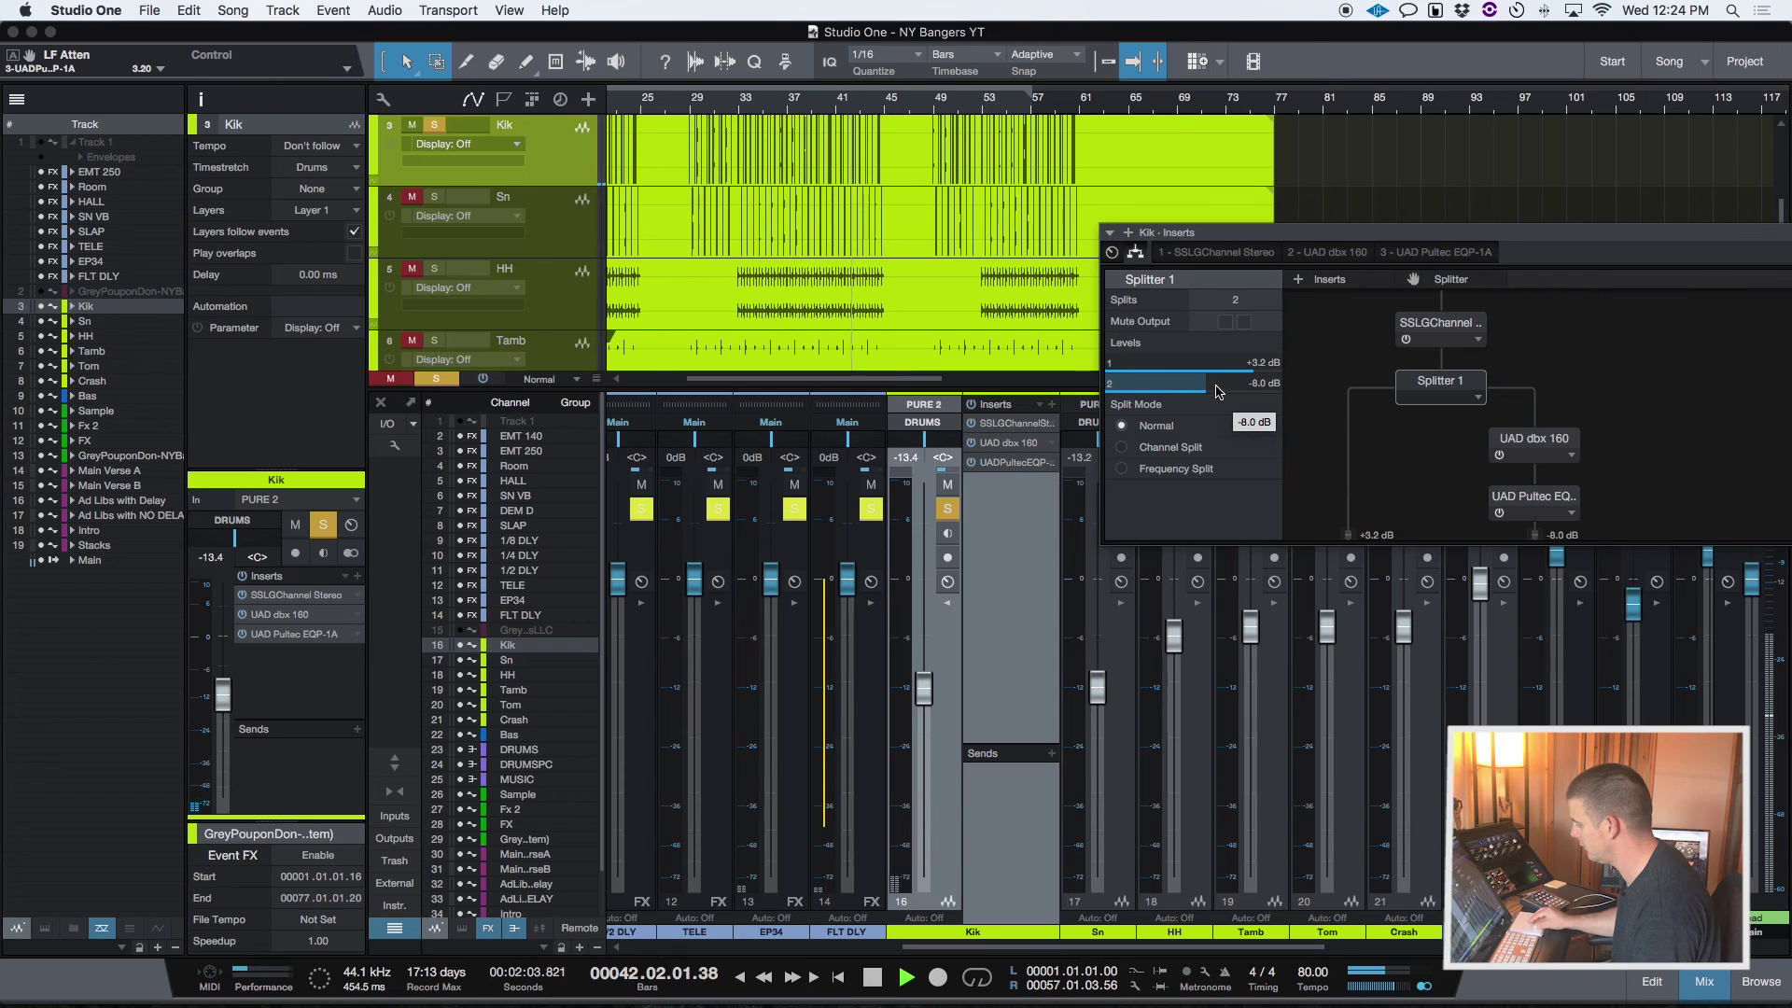
Step: Mute and unmute the processed branch during playback to compare it with the blend, and stop playback
{"action": "left_click", "coordinate": [1245, 322]}
{"action": "left_click", "coordinate": [1246, 323]}
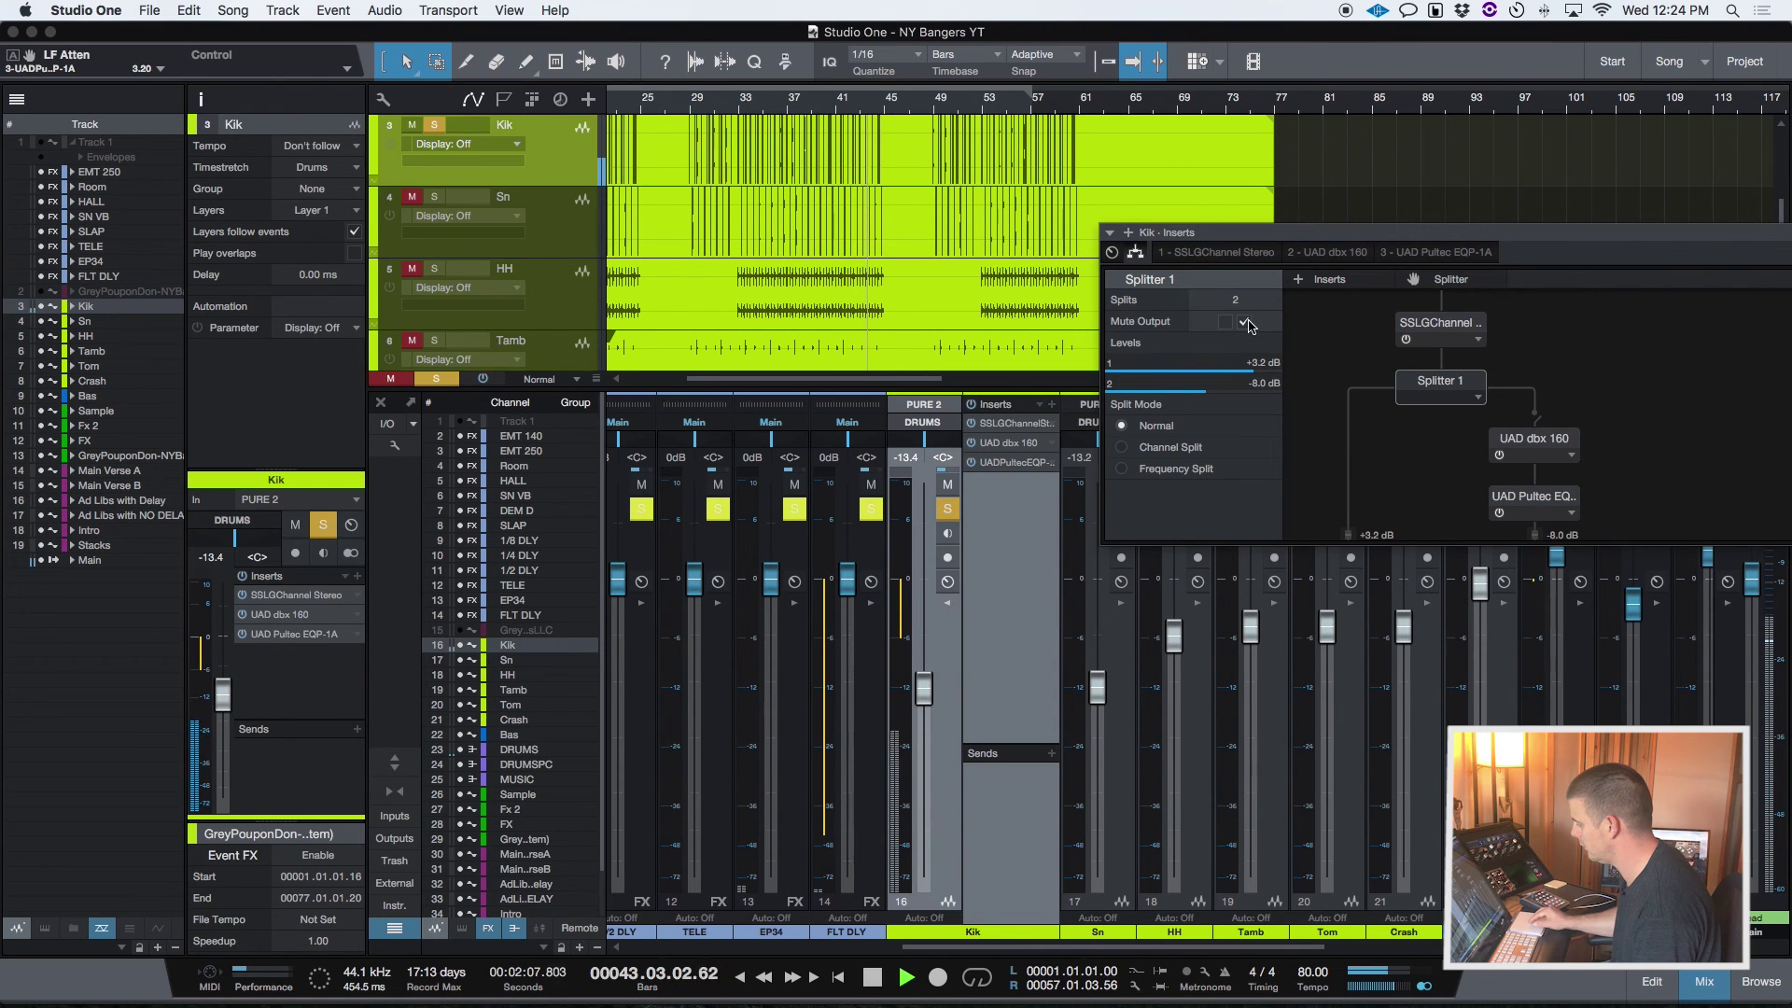
{"action": "left_click_drag", "start_coordinate": [1327, 237], "coordinate": [1126, 164]}
{"action": "key", "text": "space"}
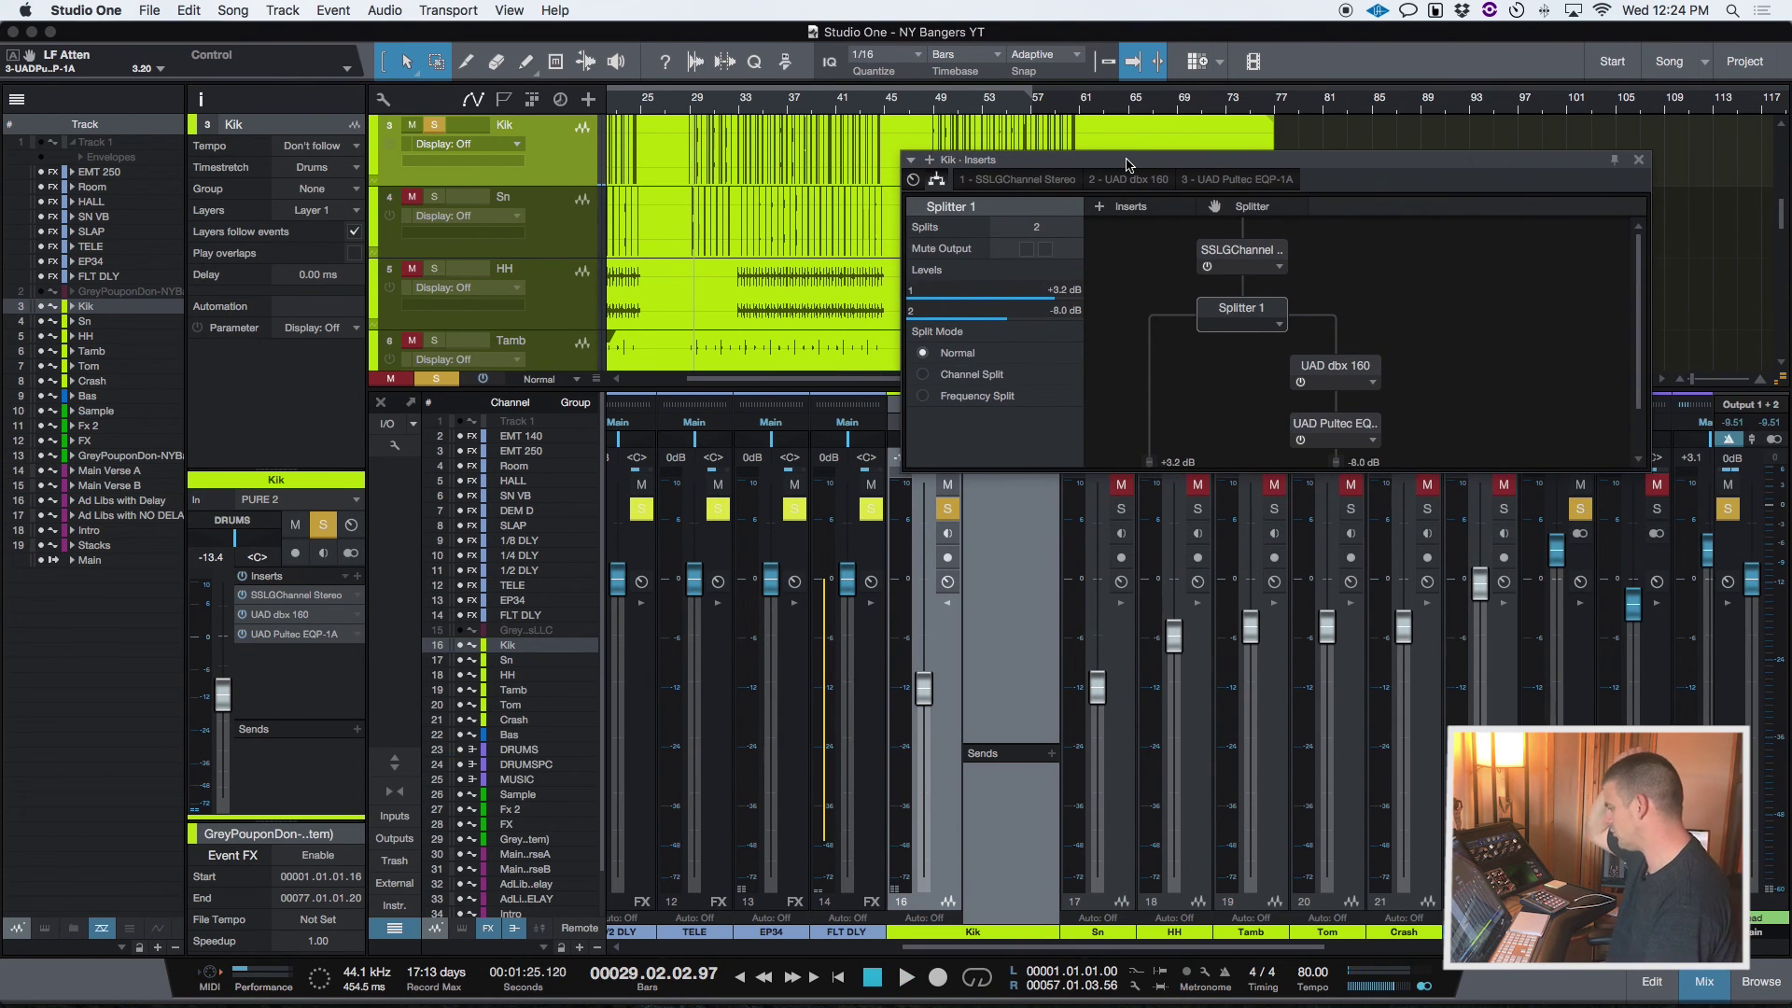
Step: Enlarge the Kik inserts window to insert a second Splitter below the point where Splitter 1's branches rejoin, and close the window
{"action": "left_click_drag", "start_coordinate": [1127, 164], "coordinate": [991, 130]}
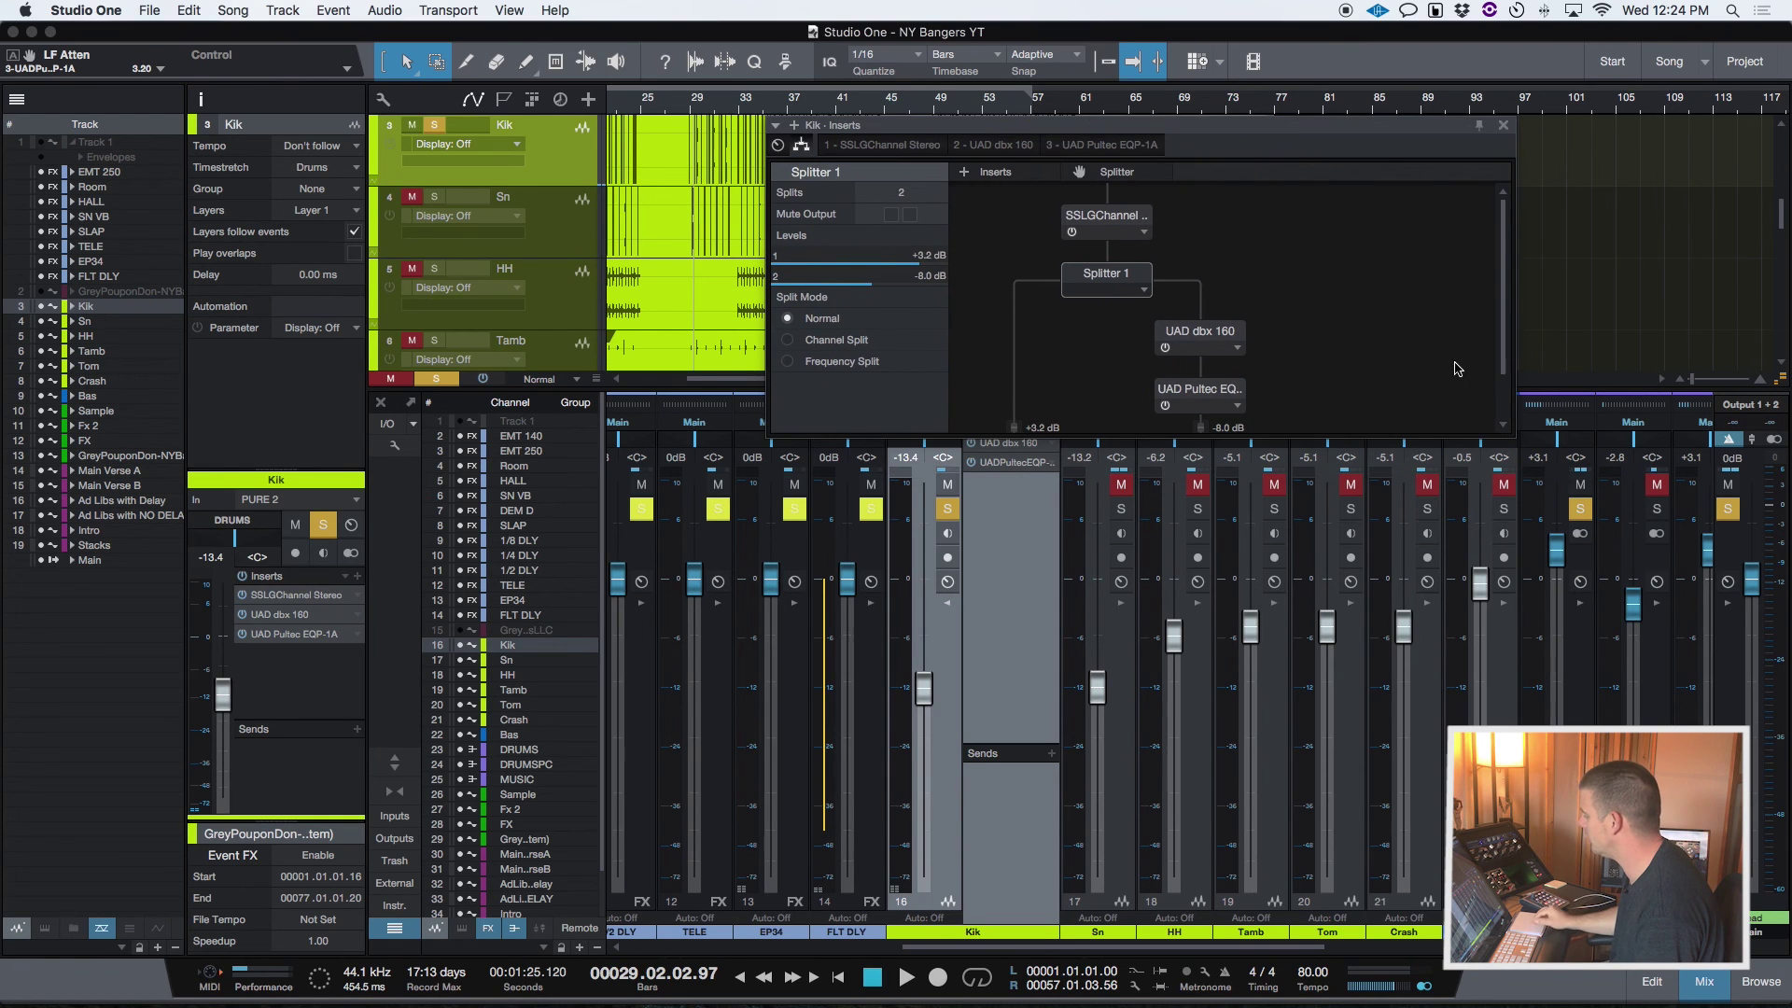
{"action": "left_click_drag", "start_coordinate": [1512, 436], "coordinate": [1598, 708]}
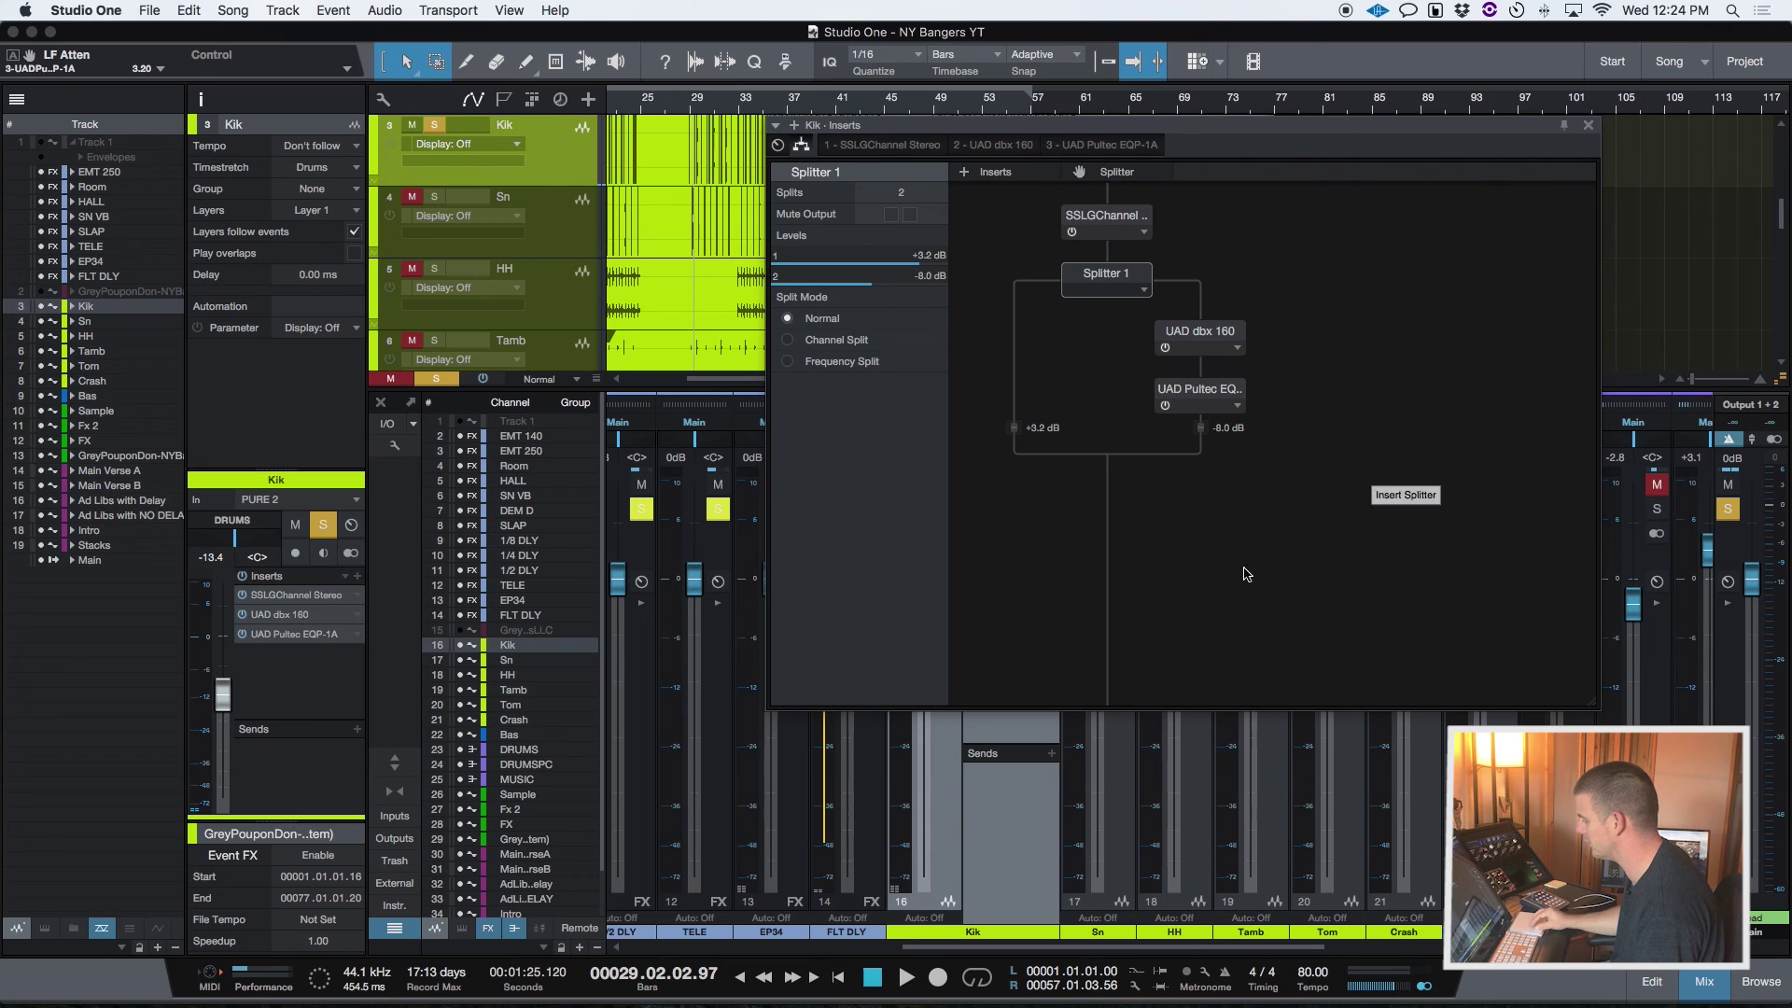
{"action": "left_click_drag", "start_coordinate": [1130, 175], "coordinate": [1106, 507]}
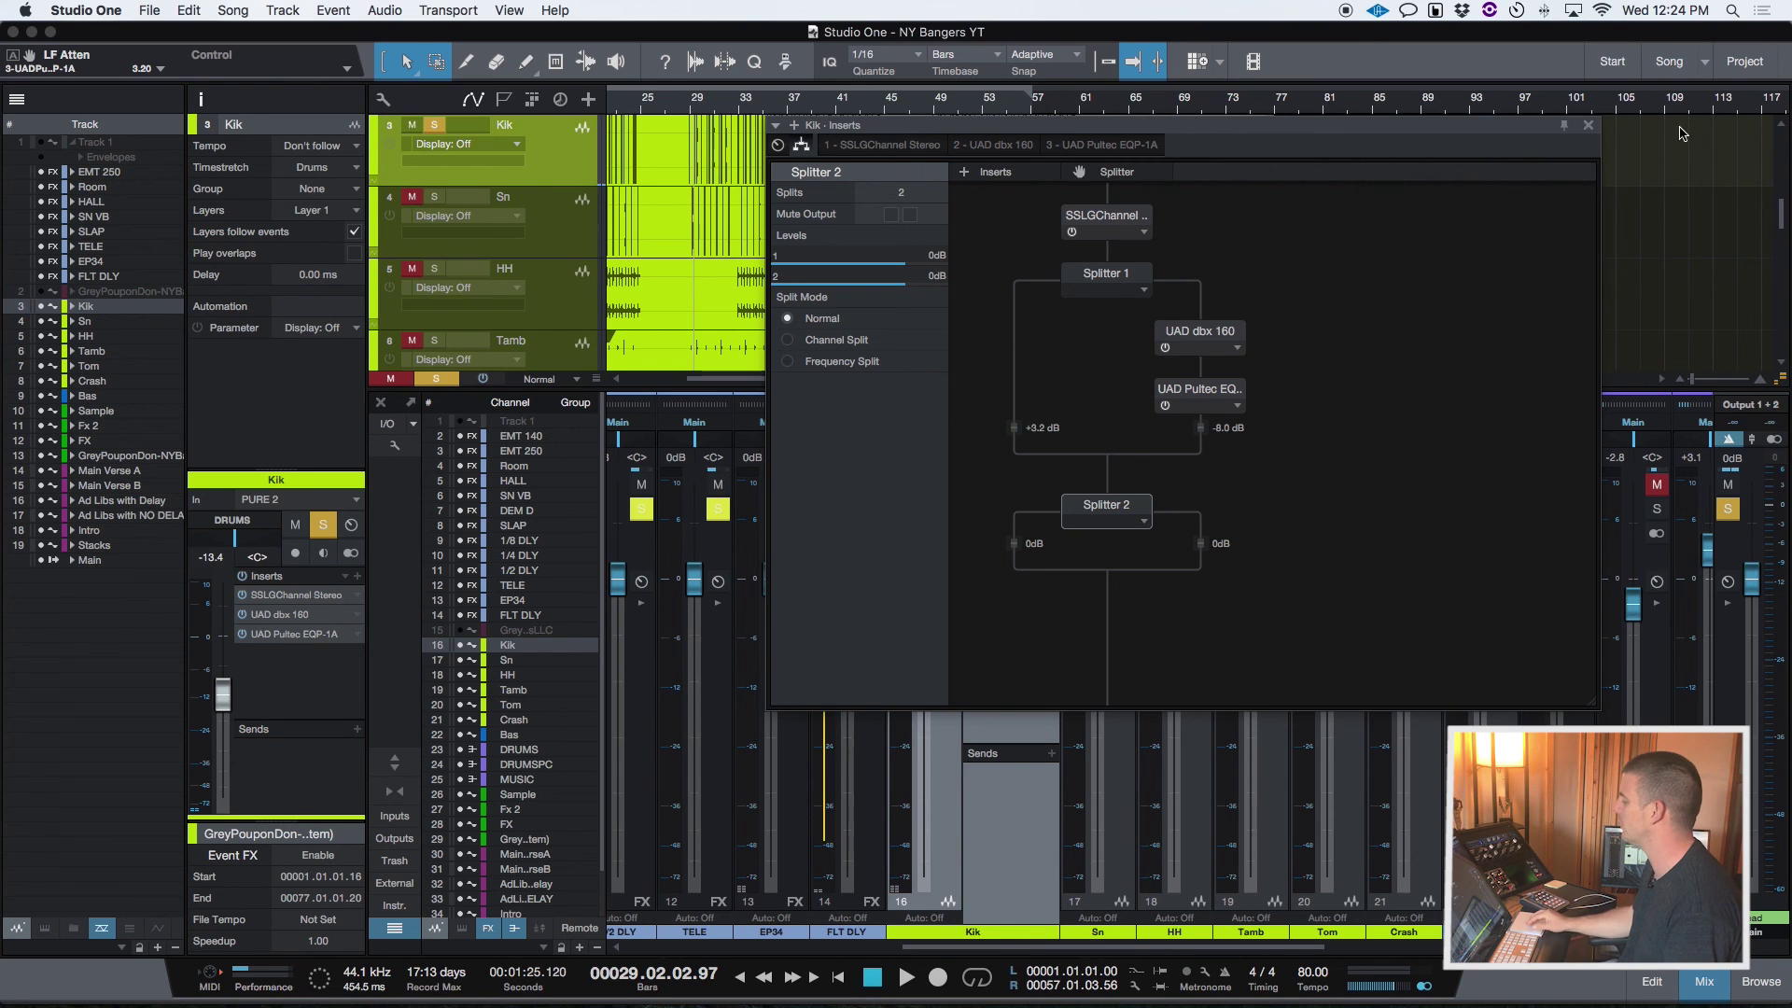
{"action": "left_click", "coordinate": [1590, 125]}
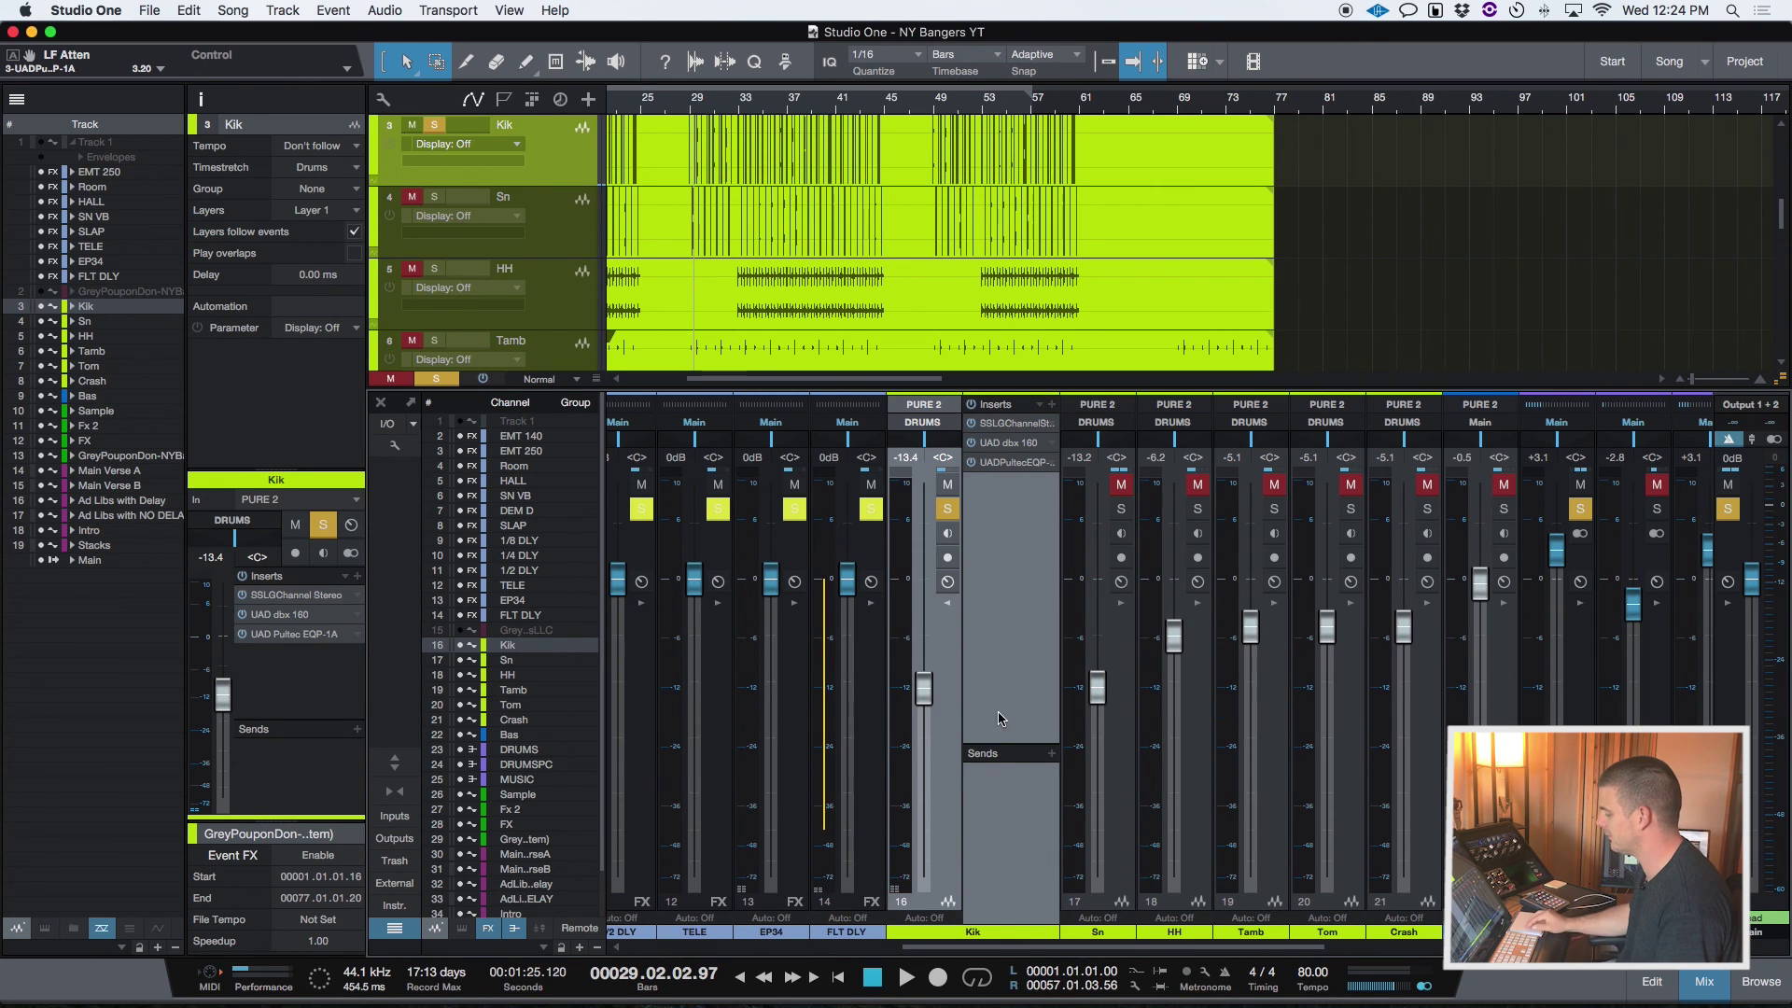
{"action": "scroll", "coordinate": [936, 331], "scroll_direction": "up", "scroll_amount": 5}
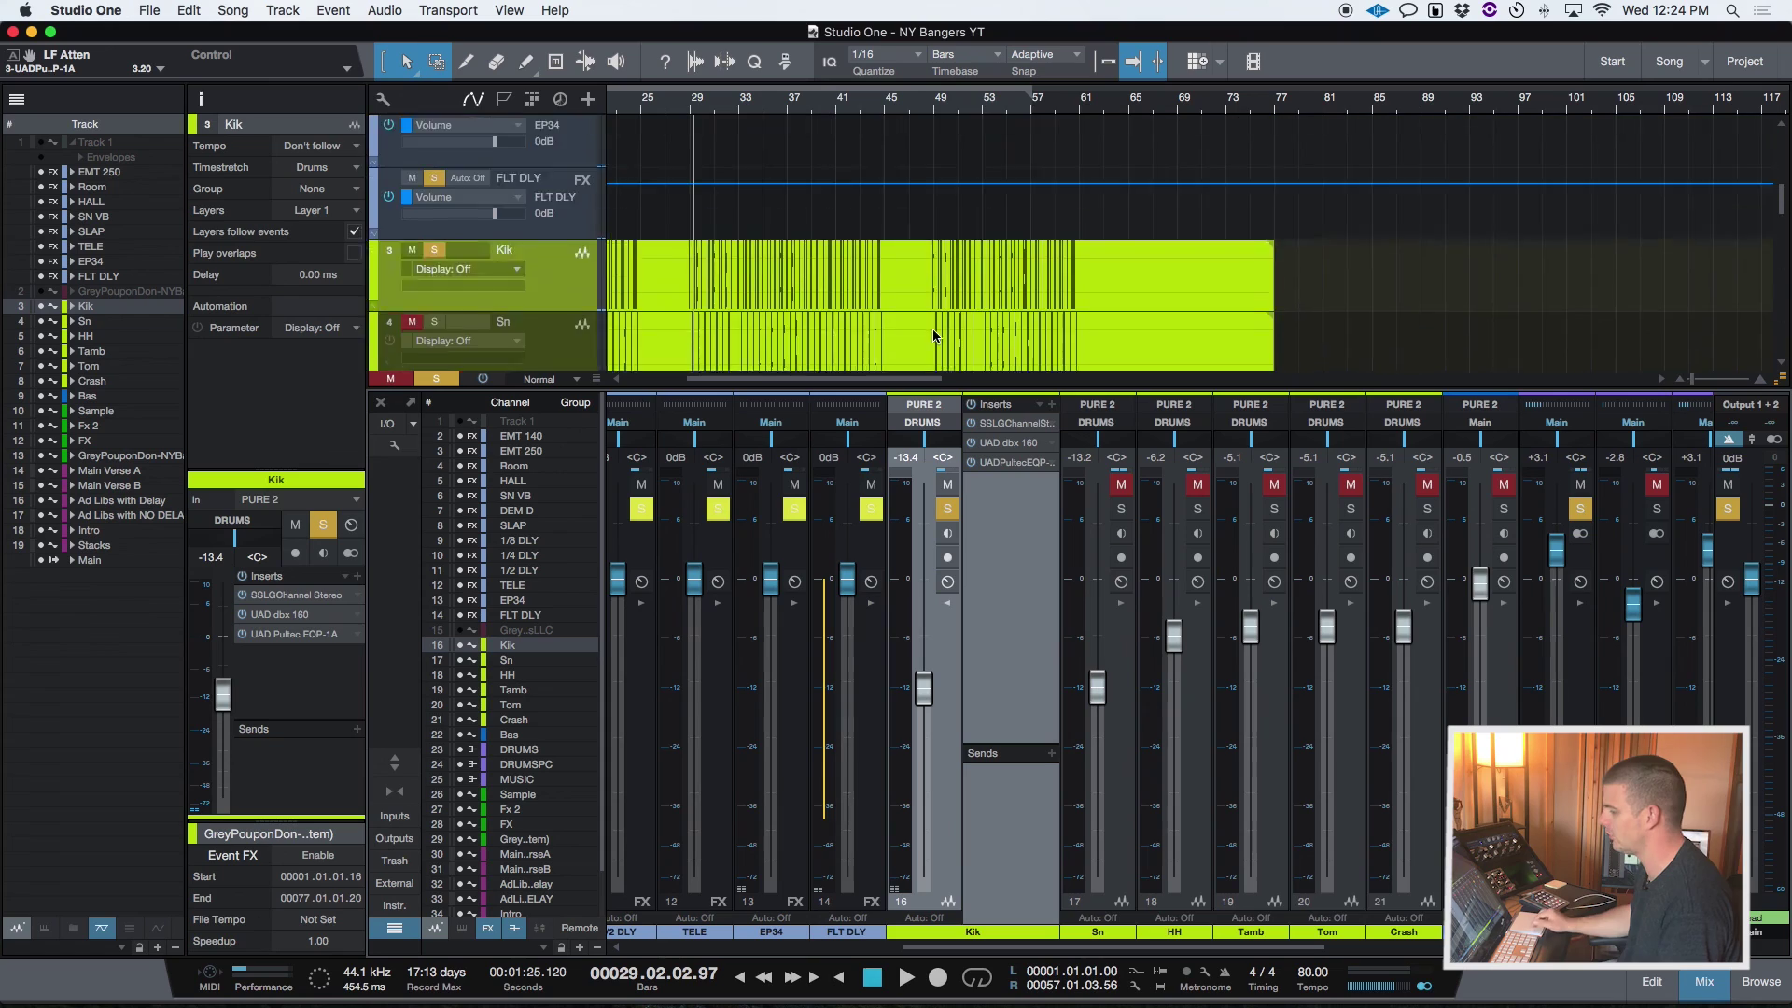